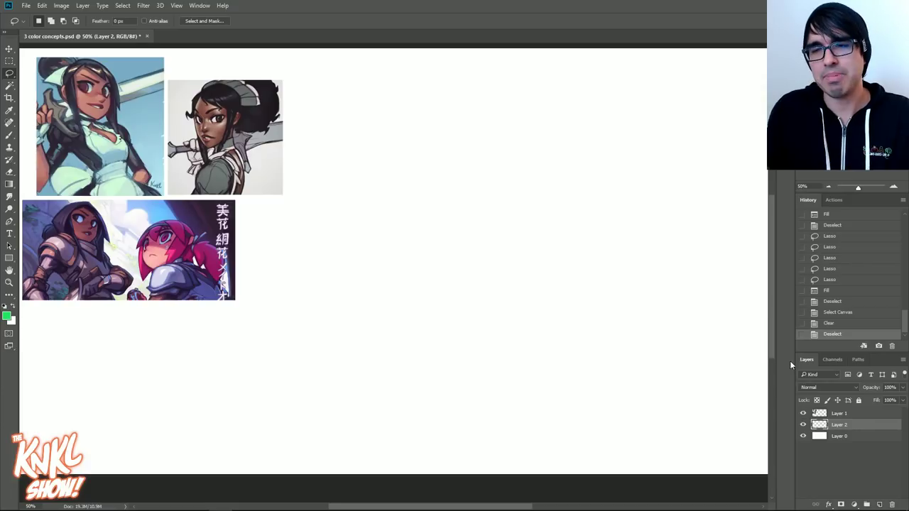
Lasso two overlapping, roughly rectangular areas on Layer 2 and fill each with the green foreground color
mouse_move(340, 122)
left_mouse_down()
mouse_move(403, 286)
mouse_move(559, 285)
mouse_move(571, 259)
mouse_move(586, 106)
mouse_move(348, 107)
left_mouse_up()
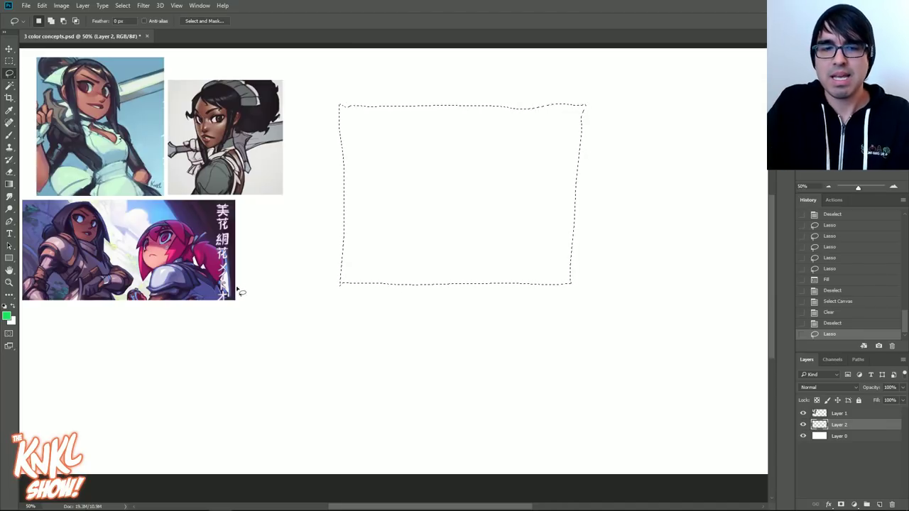
key("alt+BackSpace")
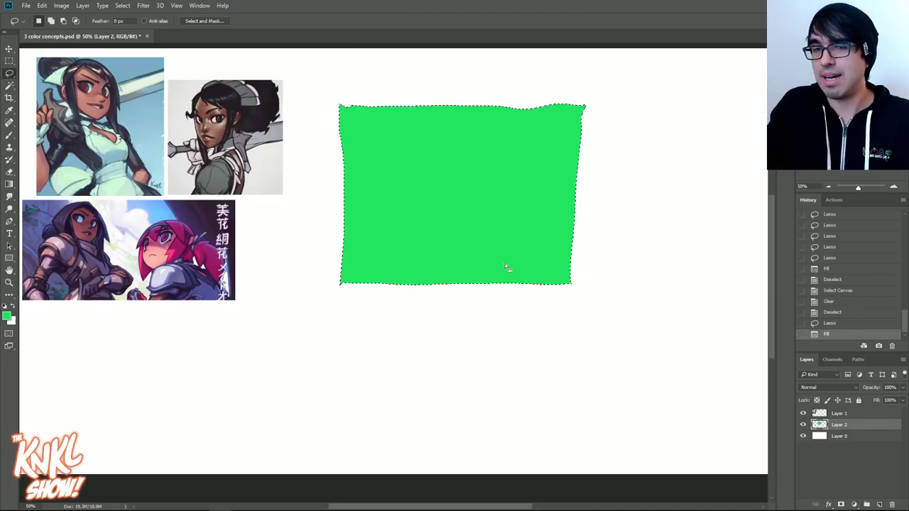
mouse_move(451, 274)
left_mouse_down()
mouse_move(432, 391)
mouse_move(447, 388)
left_mouse_up()
left_click(524, 270)
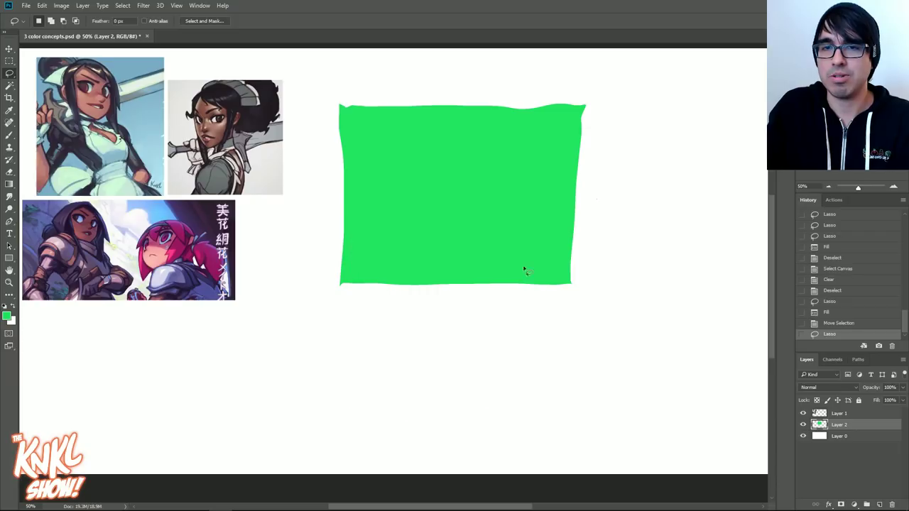
mouse_move(455, 270)
left_mouse_down()
mouse_move(544, 365)
mouse_move(621, 219)
mouse_move(448, 226)
left_mouse_up()
key("alt+BackSpace")
key("ctrl+d")
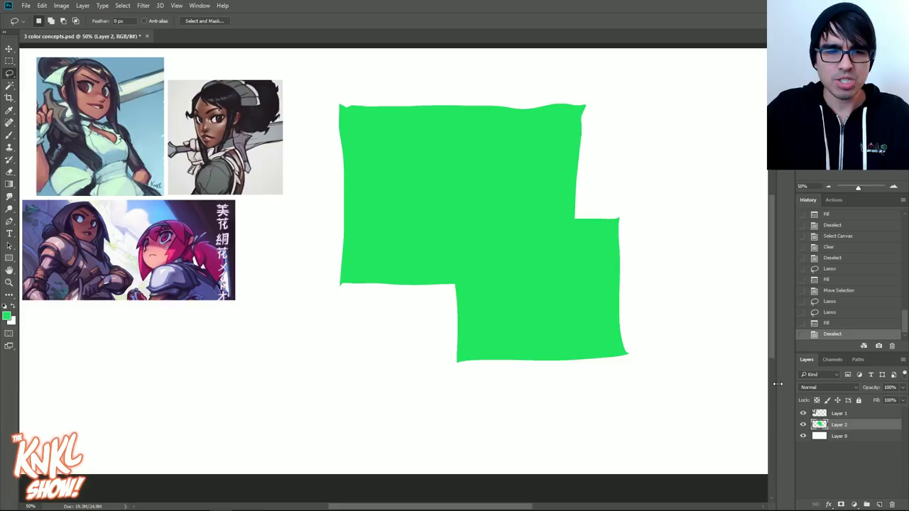
Clear everything from Layer 2 and deselect
key("ctrl+a")
key("Delete")
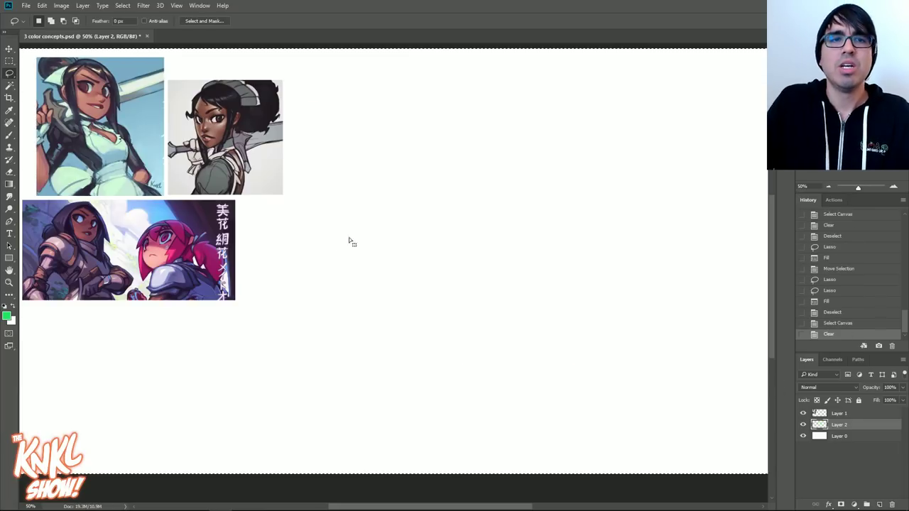
left_click_drag(419, 180, 424, 172)
left_click(424, 172)
Lasso a large rounded selection and add three smaller rounded areas around it, one overlapping and two separate
mouse_move(362, 258)
left_mouse_down()
mouse_move(474, 132)
mouse_move(362, 204)
left_mouse_up()
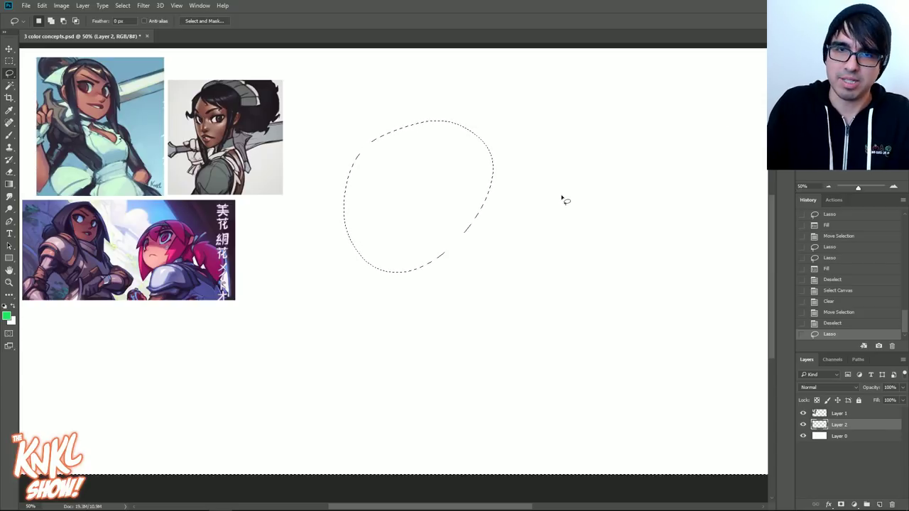
mouse_move(604, 147)
left_mouse_down()
mouse_move(391, 309)
mouse_move(546, 381)
mouse_move(634, 161)
left_mouse_up()
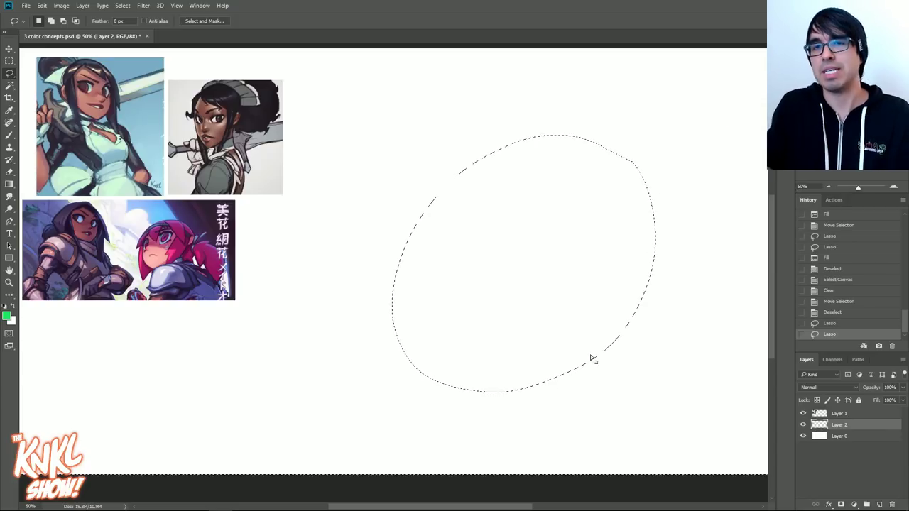
key("shift")
mouse_move(404, 125)
left_mouse_down()
mouse_move(495, 152)
mouse_move(504, 144)
left_mouse_up()
mouse_move(524, 94)
left_mouse_down()
mouse_move(572, 122)
mouse_move(532, 77)
left_mouse_up()
mouse_move(317, 264)
left_mouse_down()
mouse_move(337, 291)
mouse_move(328, 273)
left_mouse_up()
Subtract three overlapping rounded areas from the middle of the large selection with the Lasso tool
key("alt")
left_click_drag(428, 202, 427, 207)
left_click_drag(533, 223, 531, 216)
mouse_move(476, 248)
left_mouse_down()
mouse_move(462, 324)
mouse_move(538, 310)
left_mouse_up()
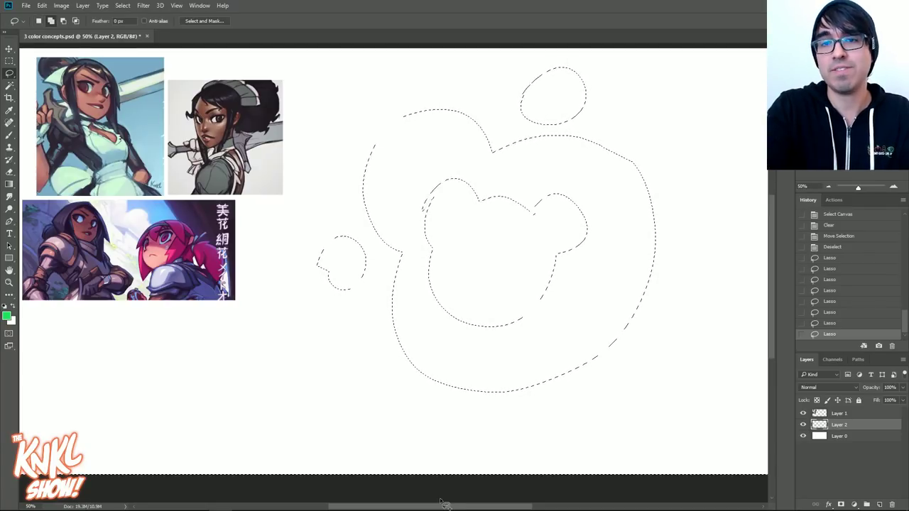
Fill the combined selection with the foreground color in Normal mode at 100% opacity and deselect
key("shift+BackSpace")
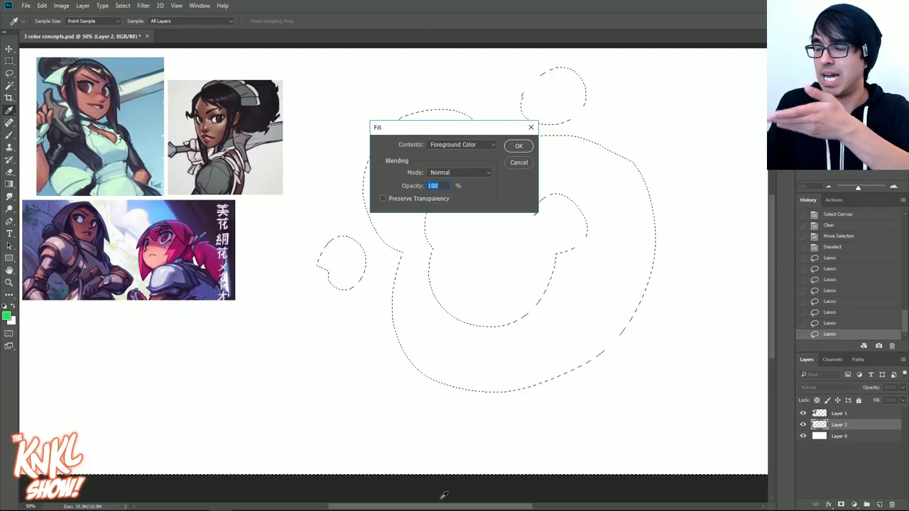
left_click_drag(461, 133, 424, 159)
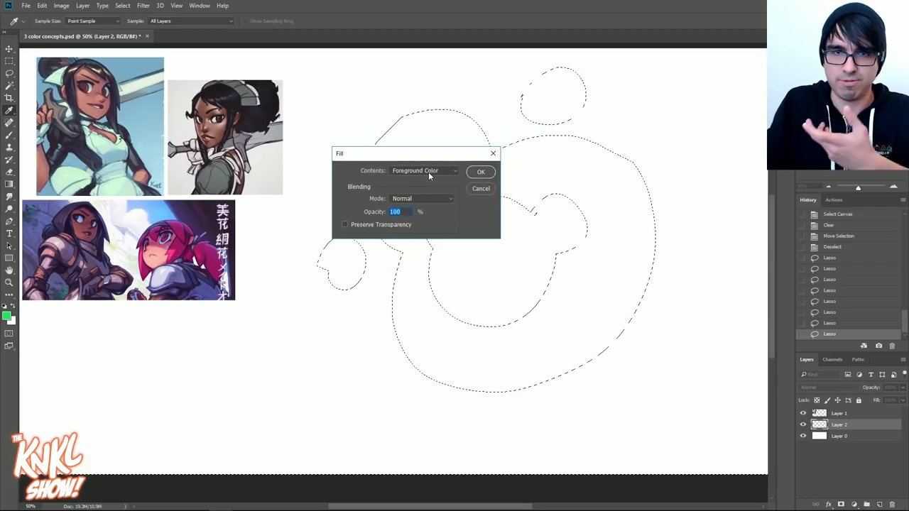
left_click(480, 171)
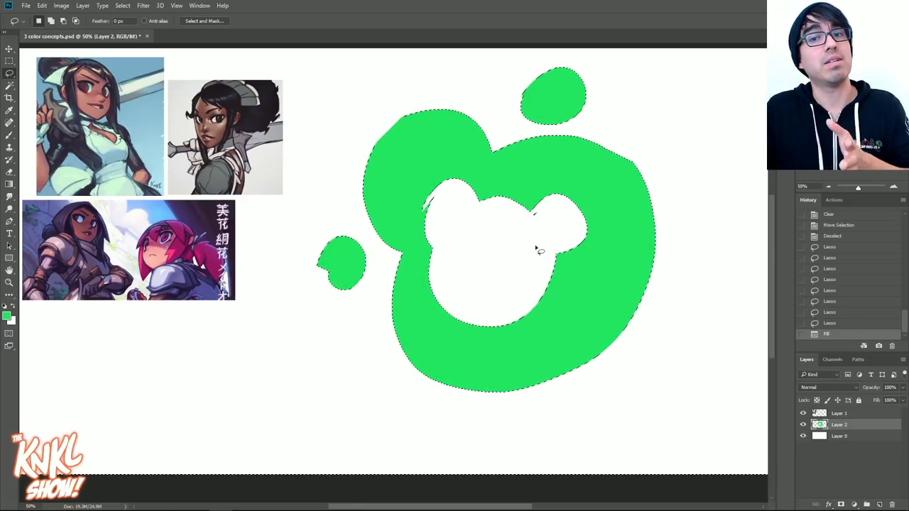
key("ctrl+d")
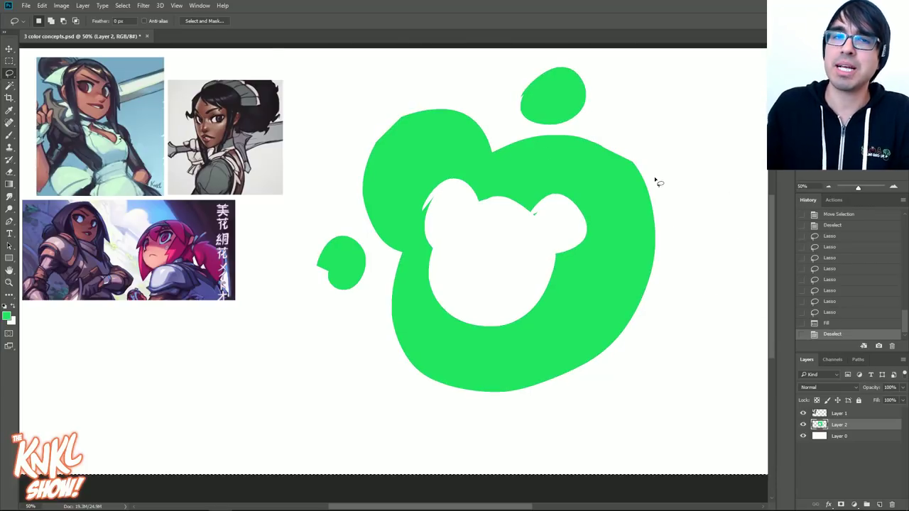
Display the recorded actions and delete the existing FILL action
left_click(199, 6)
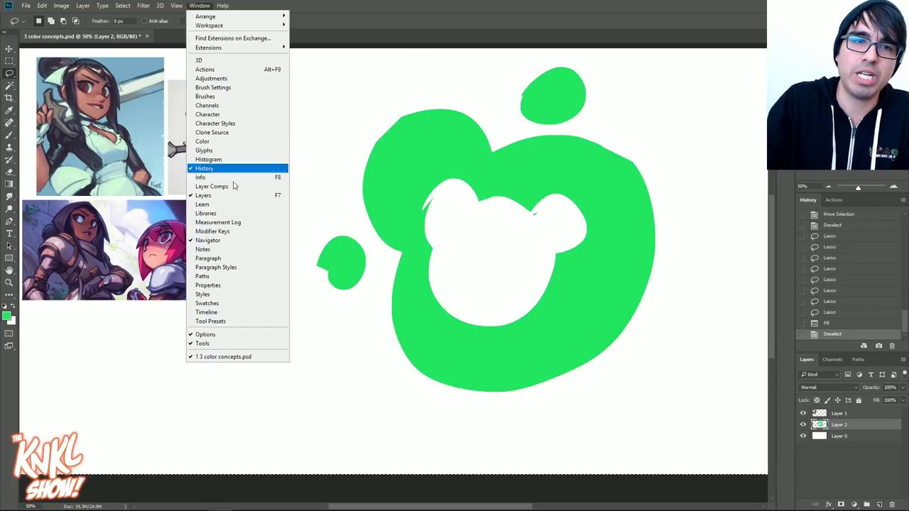
left_click(205, 70)
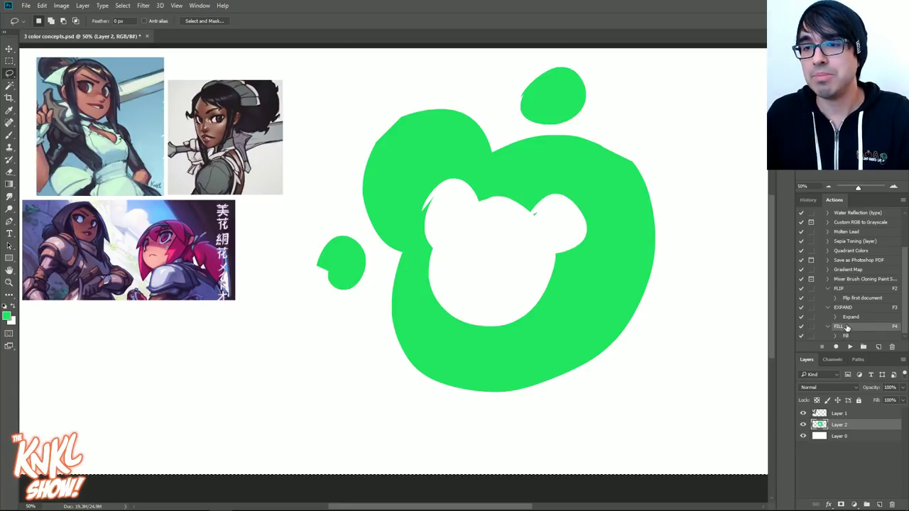
left_click(891, 348)
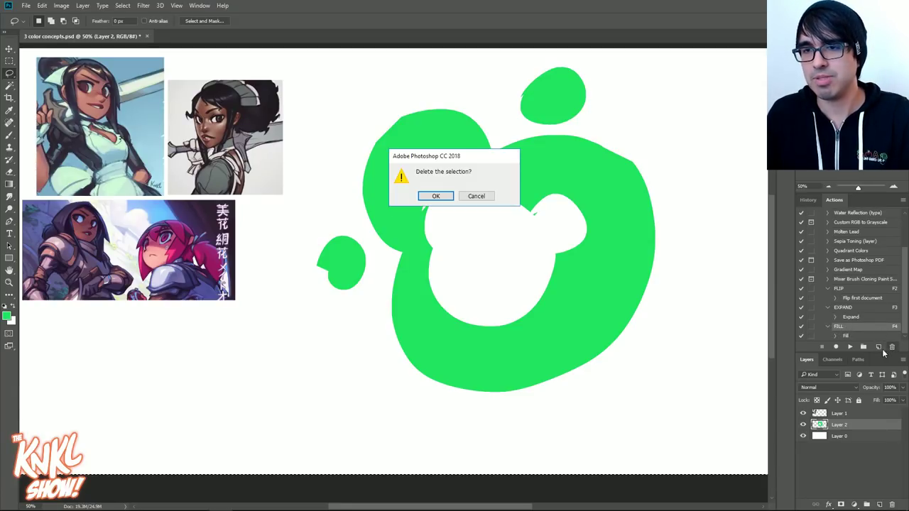
left_click(433, 195)
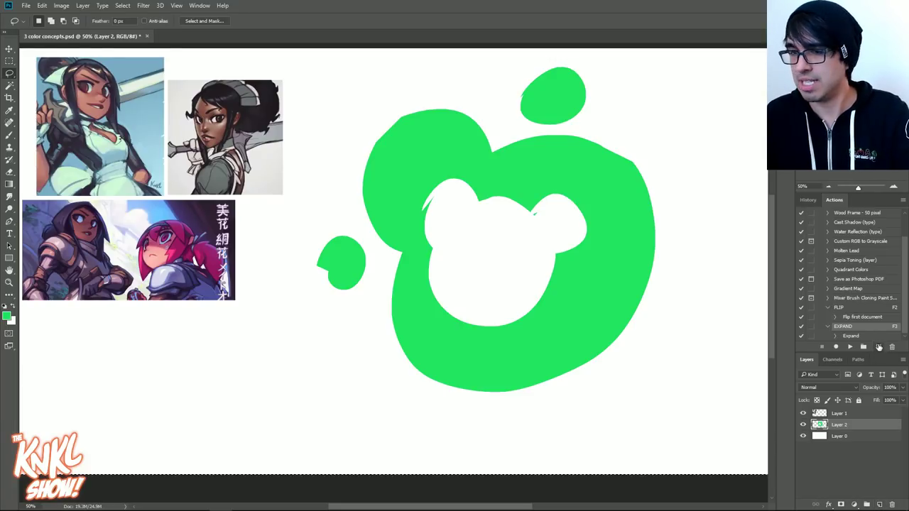
Create an action named FILL in the Default Actions set, assign it function key F4 and start recording
left_click(880, 347)
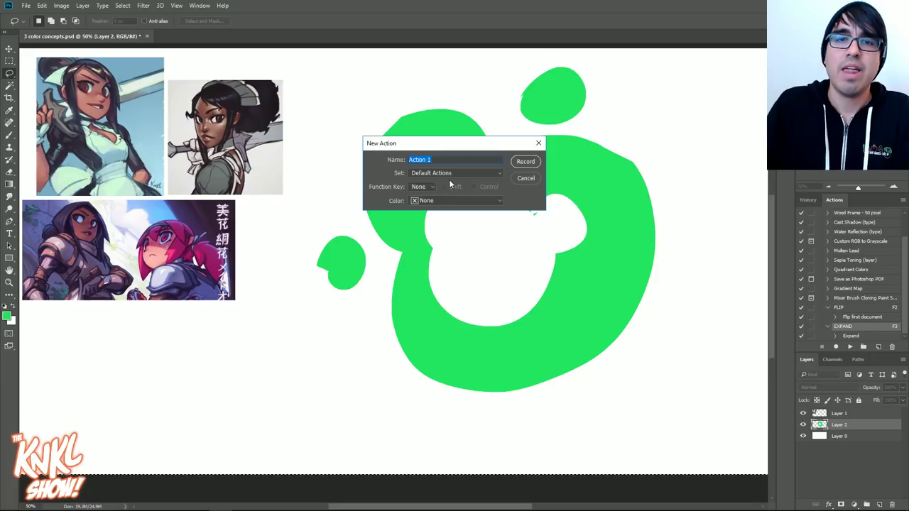
type("FILL")
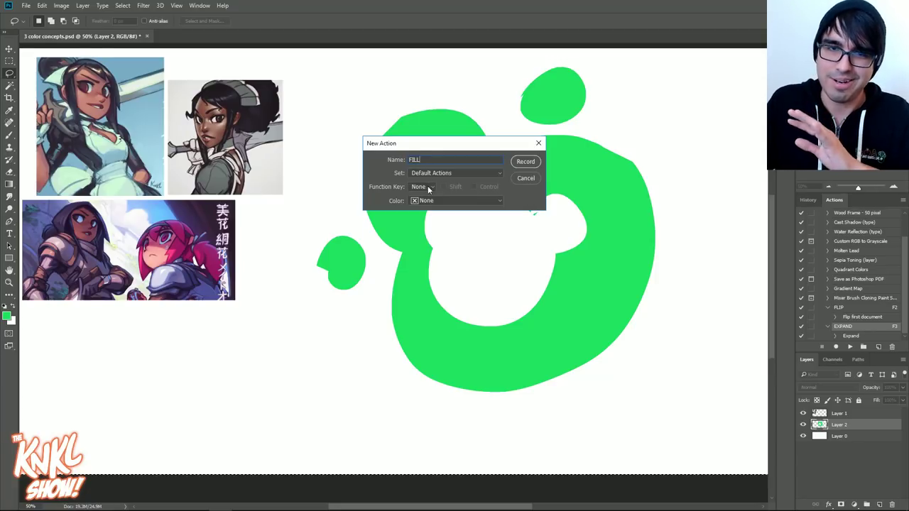
left_click(428, 189)
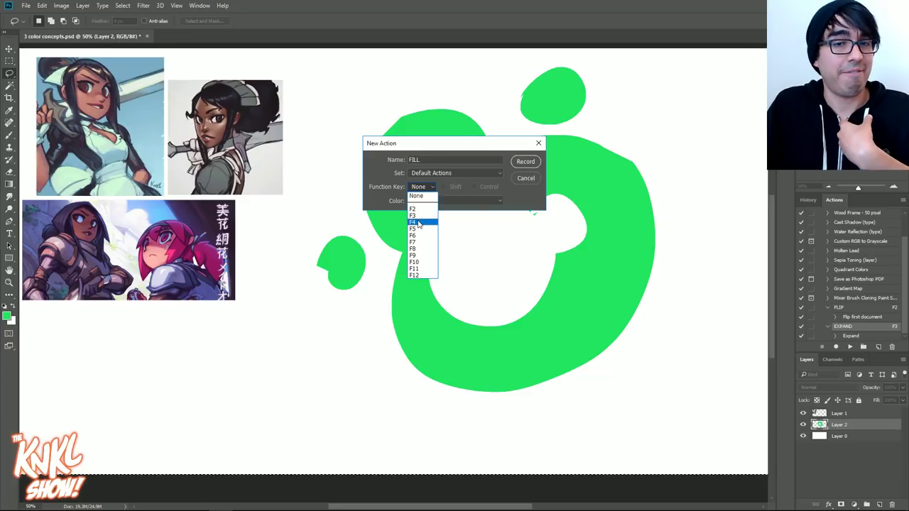
left_click(418, 224)
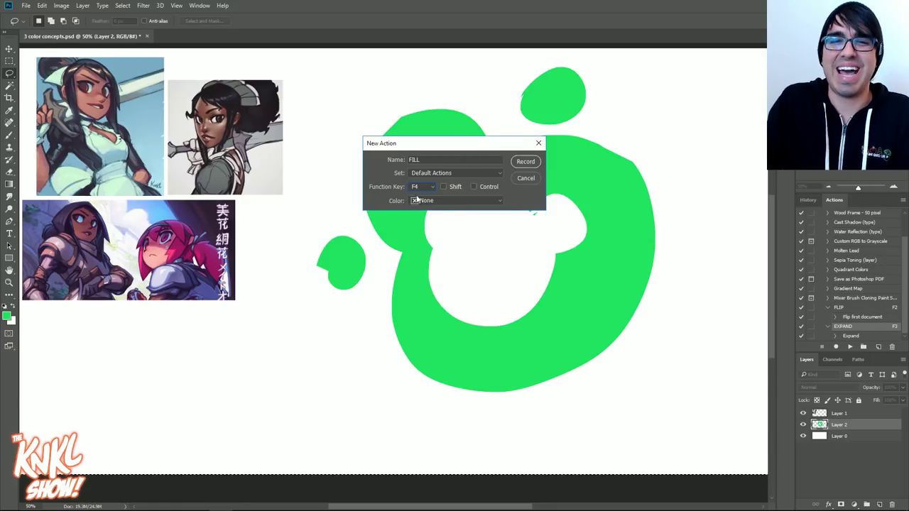
left_click(525, 162)
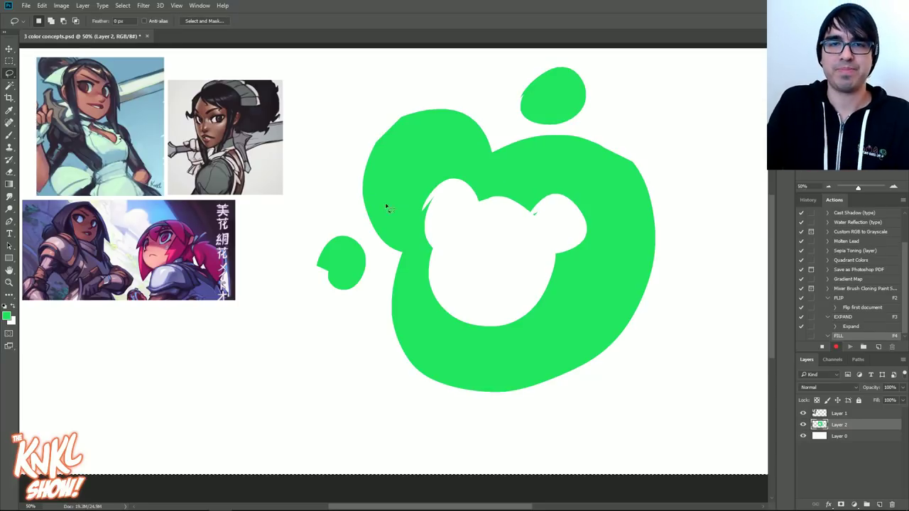
Record a Fill with the foreground color, Normal mode, 100% opacity into the FILL action and stop recording
left_click(43, 7)
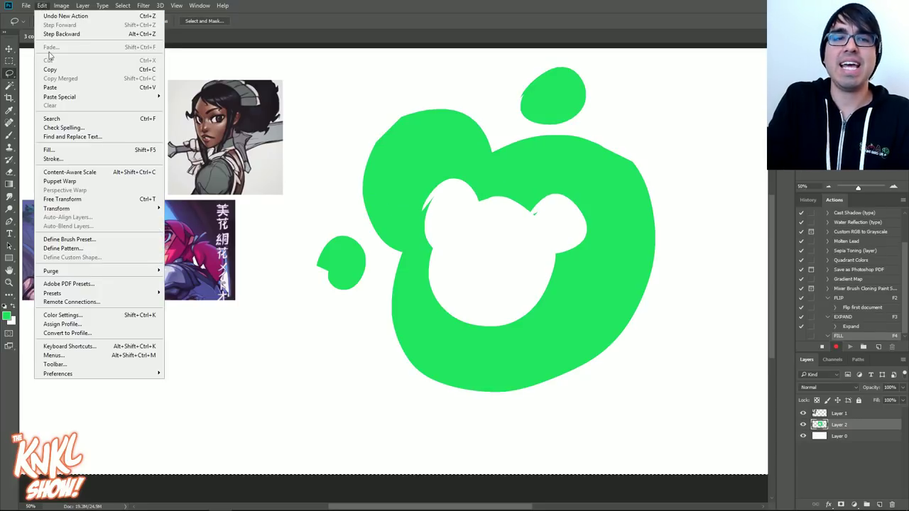
left_click(57, 150)
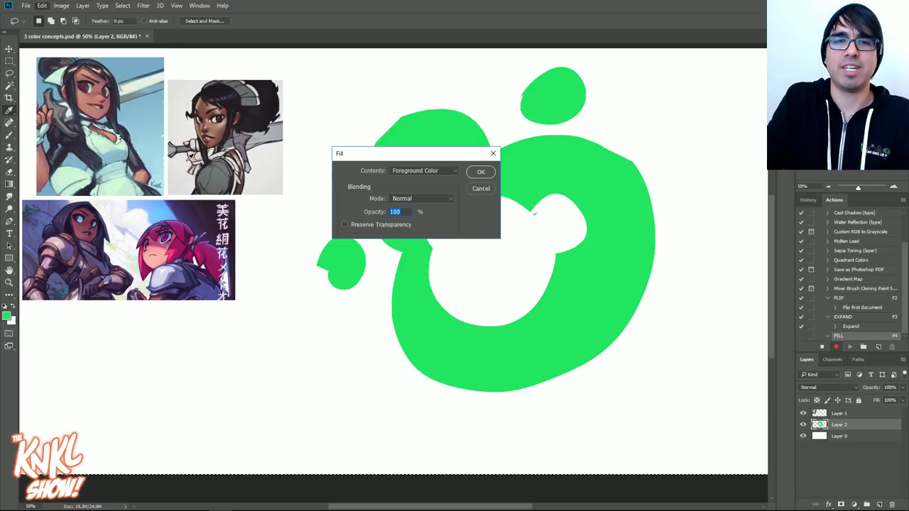
left_click(481, 173)
key("l")
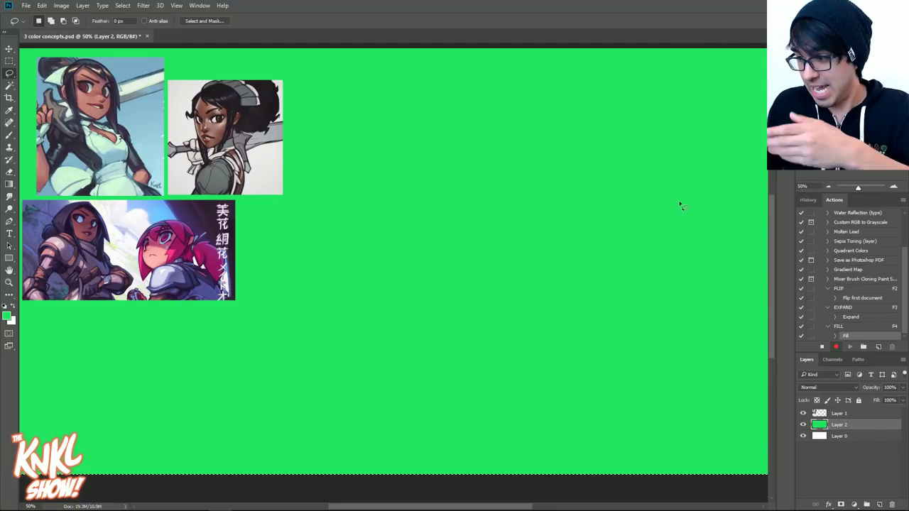
left_click(820, 348)
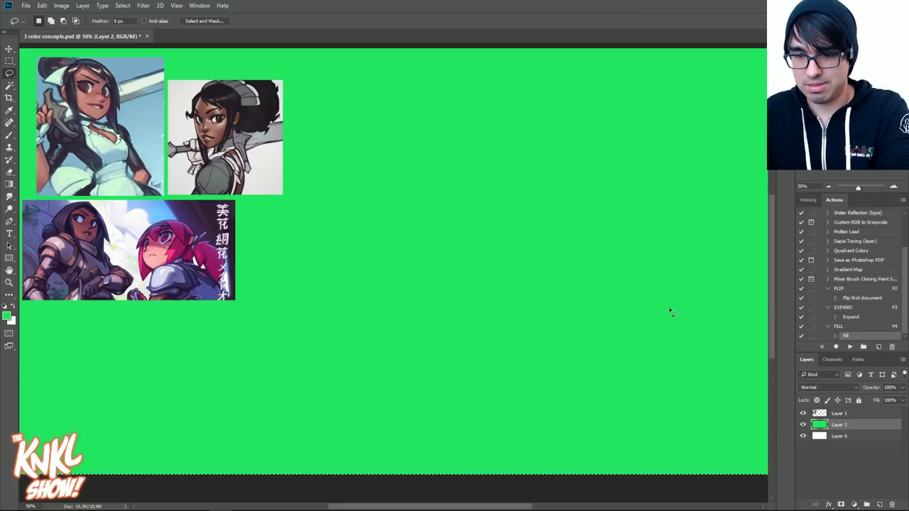
Remove Layer 2 with its green fill
key("ctrl+alt+z")
key("ctrl+alt+z")
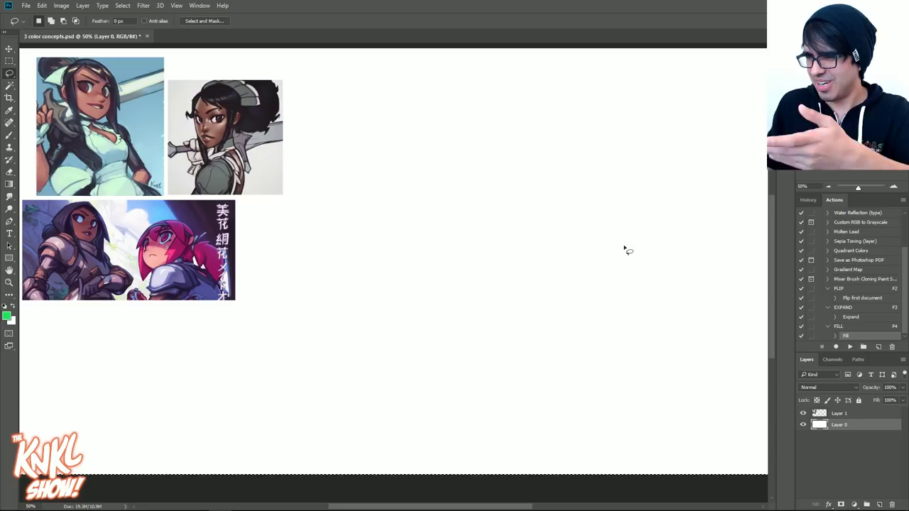
Set the foreground color to bright pink (RGB 247, 38, 171) and add a new layer above Layer 0
left_click(6, 317)
left_click(781, 205)
left_click(752, 195)
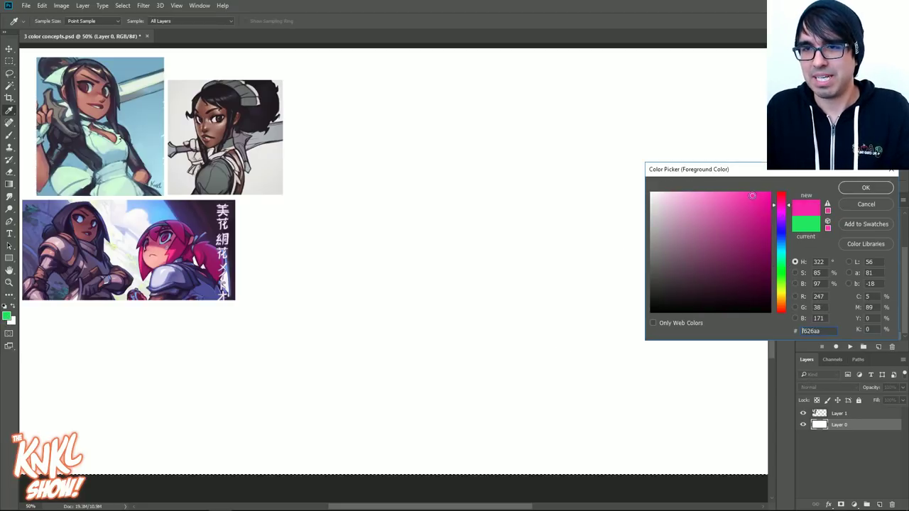
left_click(865, 187)
key("l")
key("ctrl+shift+n")
key("Return")
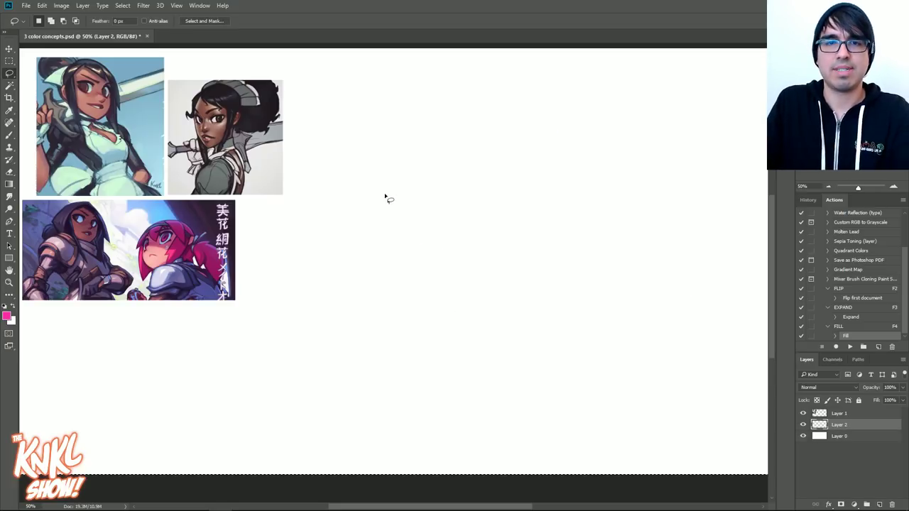
Lasso a shape of two overlapping blocks and fill it with pink using the recorded FILL action
mouse_move(341, 171)
left_mouse_down()
mouse_move(474, 341)
mouse_move(550, 337)
mouse_move(566, 164)
mouse_move(347, 158)
left_mouse_up()
mouse_move(455, 182)
left_mouse_down()
mouse_move(621, 113)
mouse_move(453, 103)
left_mouse_up()
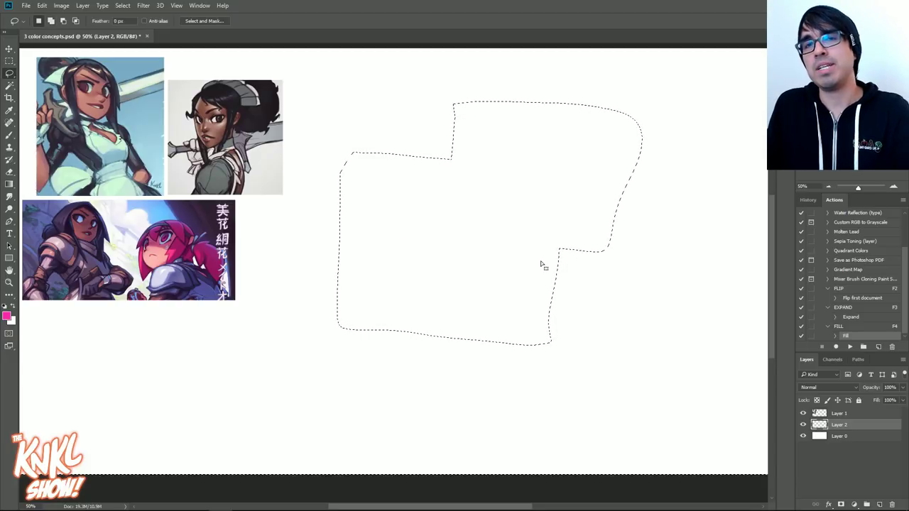
key("F4")
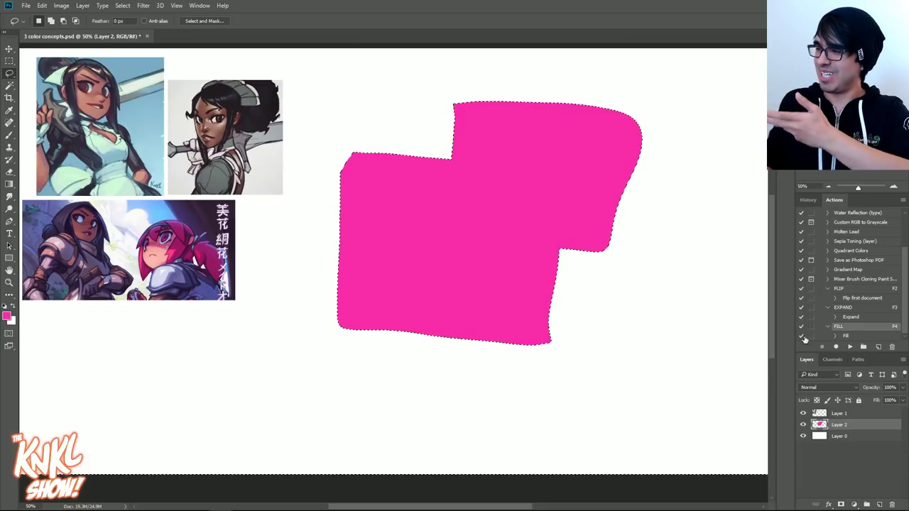
Delete the layer holding the pink shape and add a fresh empty layer above Layer 0
left_click(689, 325)
left_click_drag(859, 443, 891, 504)
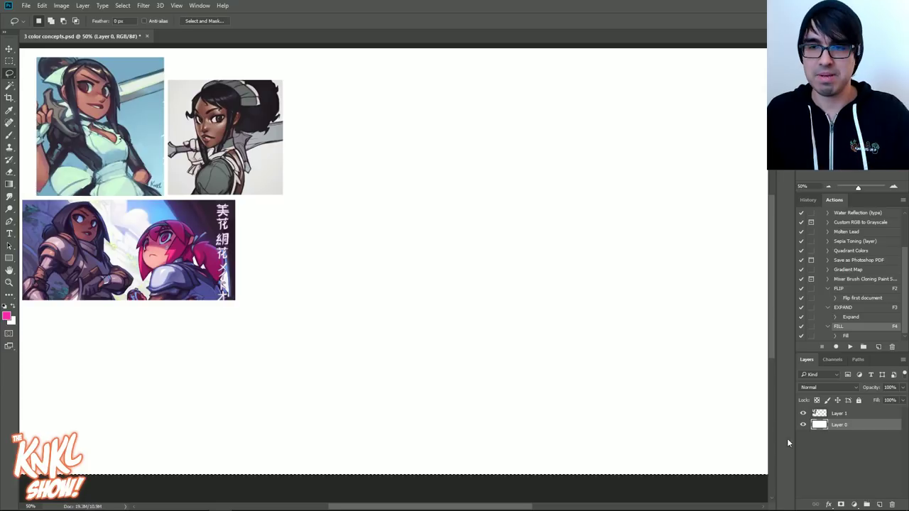
key("ctrl+shift+n")
key("Return")
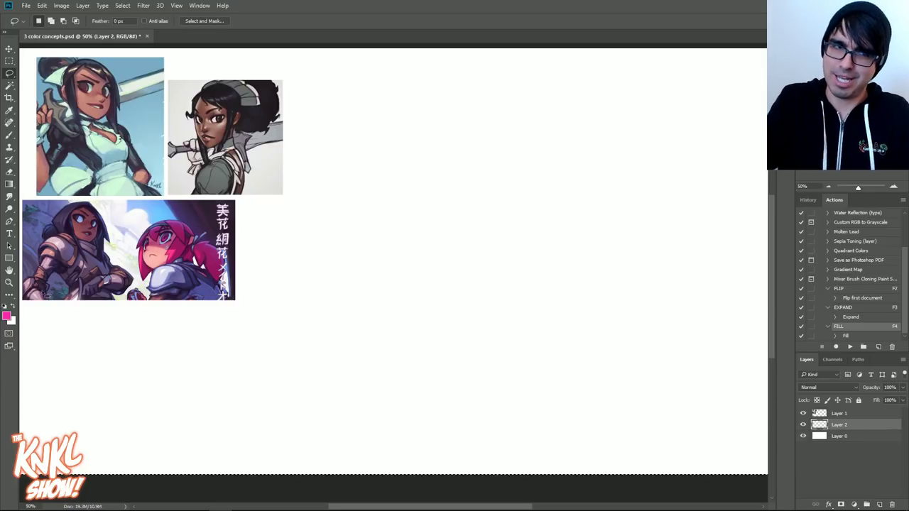
Set the foreground color to a muted purplish gray
left_click(8, 316)
mouse_move(674, 233)
left_mouse_down()
mouse_move(657, 259)
mouse_move(654, 252)
left_mouse_up()
left_click(867, 188)
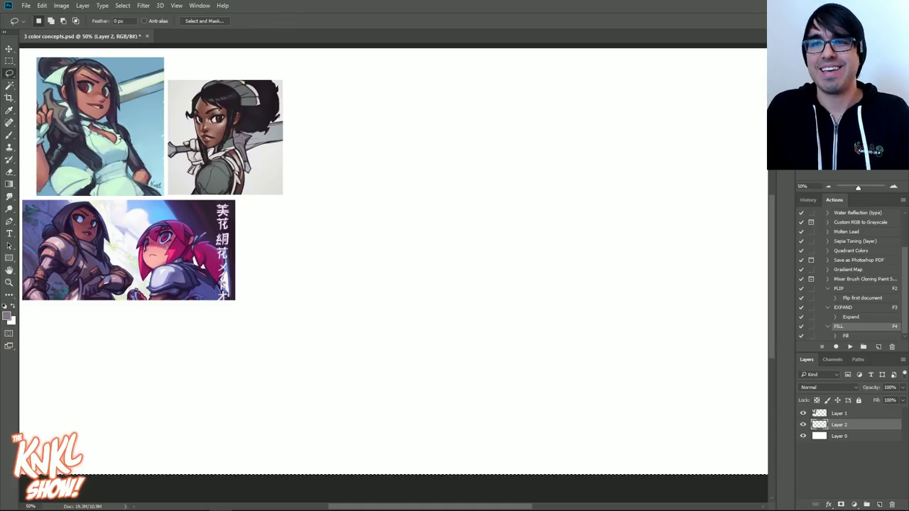
Darken Layer 0 to light gray with a Hue/Saturation adjustment, setting Lightness to -31
left_click(840, 436)
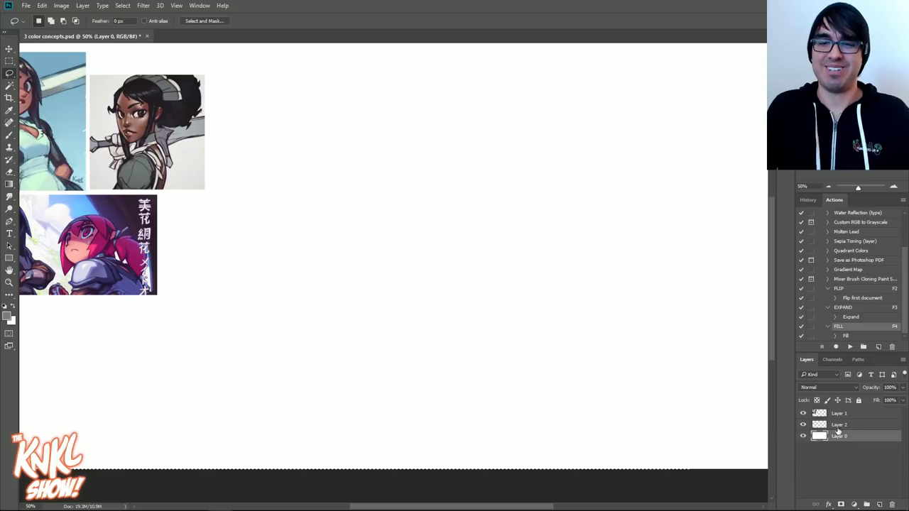
key("ctrl+u")
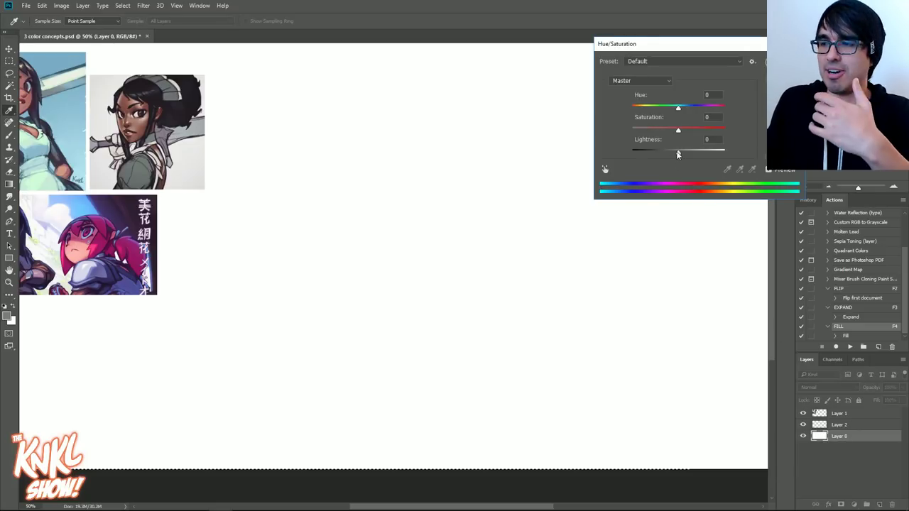
mouse_move(678, 155)
left_mouse_down()
mouse_move(660, 154)
mouse_move(702, 156)
mouse_move(663, 157)
left_mouse_up()
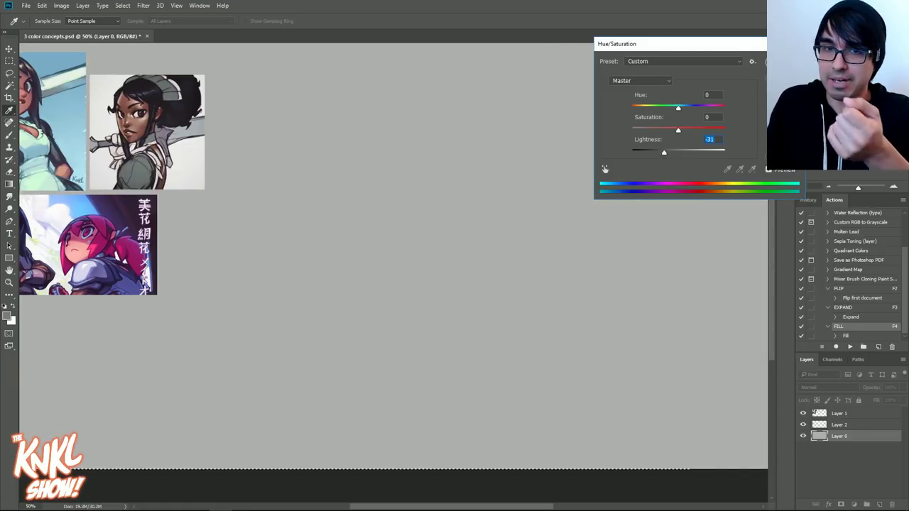
key("Return")
key("l")
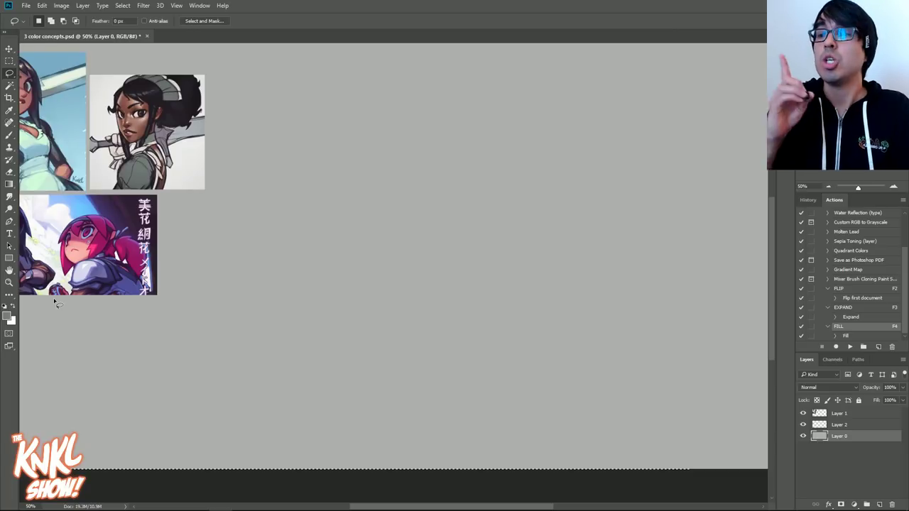
Set the foreground color to dark neutral gray (#606060)
left_click(7, 320)
mouse_move(657, 267)
left_mouse_down()
mouse_move(650, 279)
mouse_move(645, 266)
left_mouse_up()
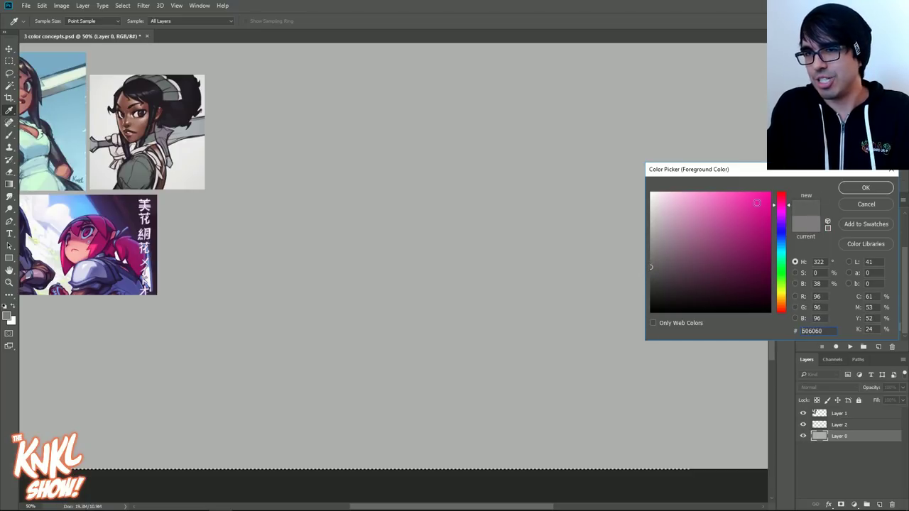
key("Return")
key("l")
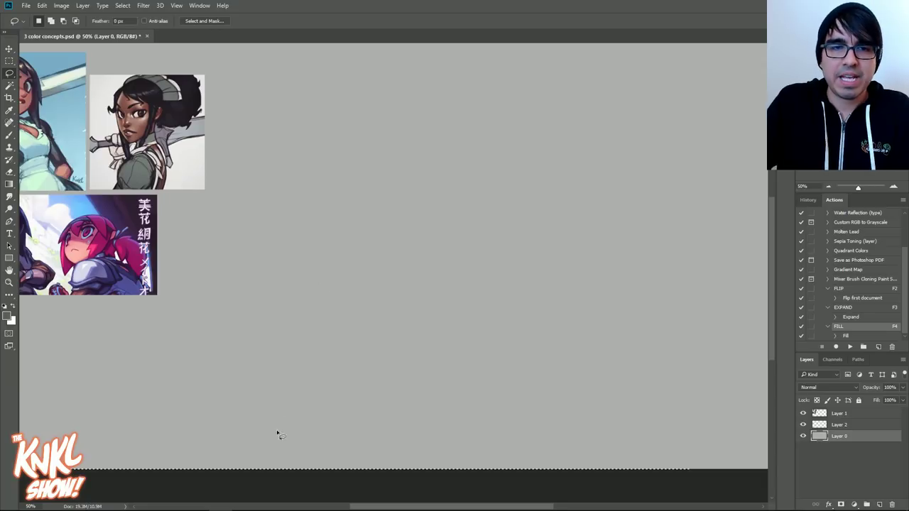
Lasso three tall, roughly rectangular panels side by side on Layer 0 and fill each with dark gray using the FILL action
left_click_drag(395, 404, 278, 423)
key("F4")
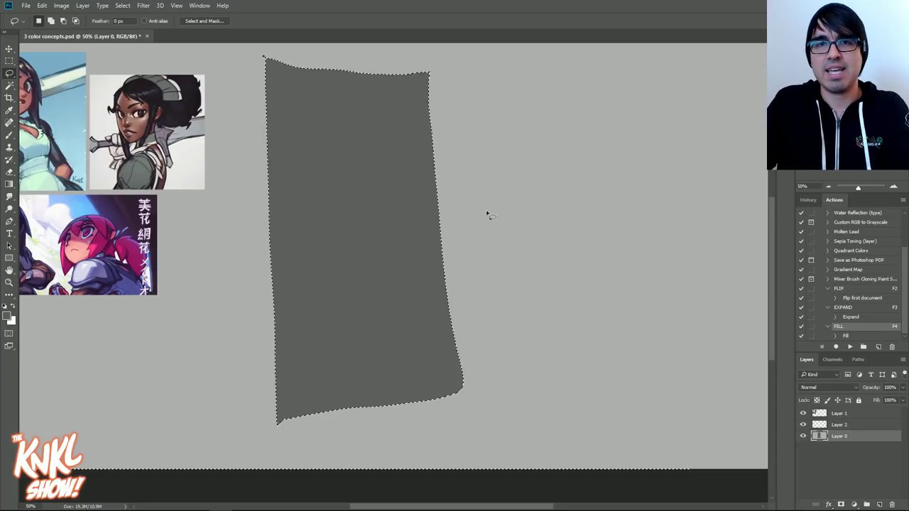
left_click_drag(468, 342, 454, 145)
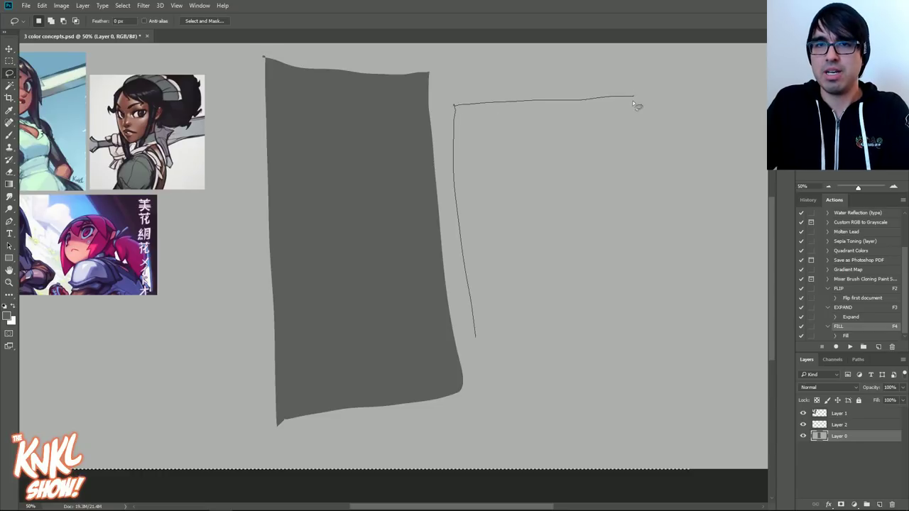
left_click_drag(474, 343, 473, 341)
key("F4")
left_click_drag(625, 409, 650, 153)
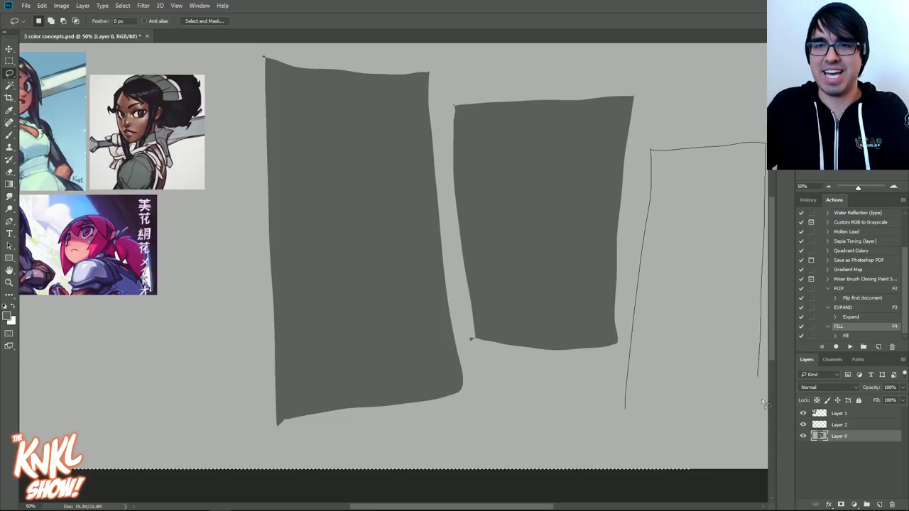
left_click_drag(647, 414, 636, 410)
key("F4")
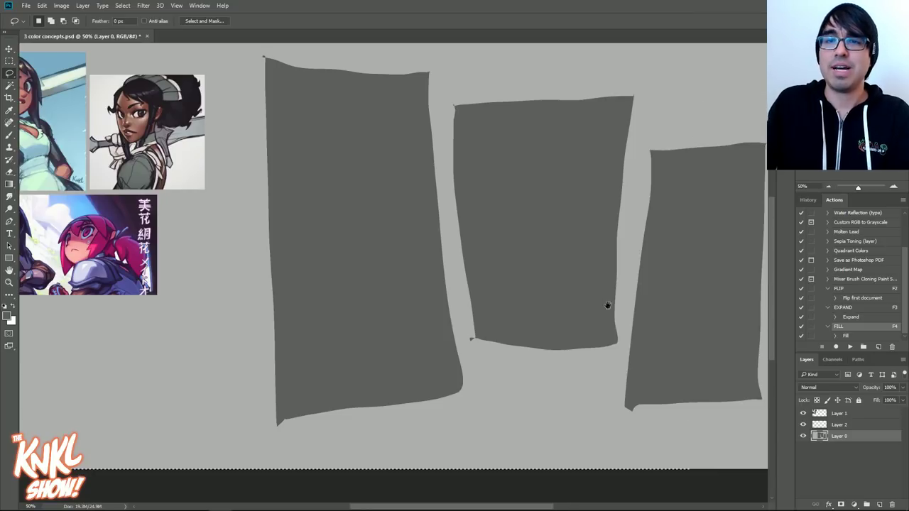
left_click_drag(606, 305, 547, 305)
scroll(547, 306, "up", 2)
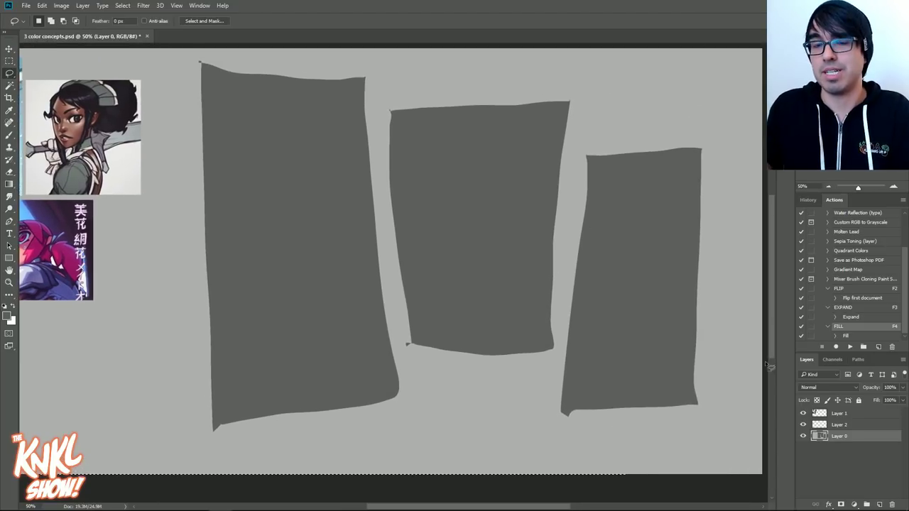
Lighten Layer 0 with its three gray panels using a Hue/Saturation adjustment with Lightness at +30
left_click(9, 318)
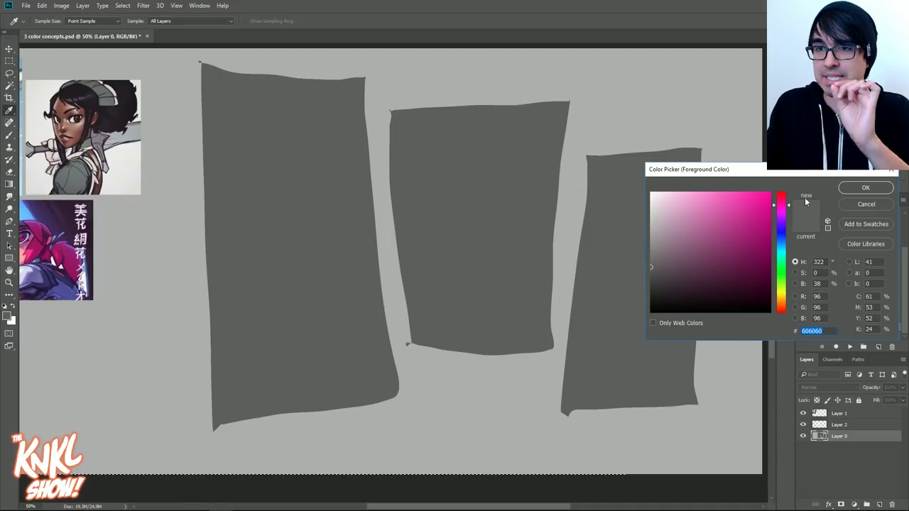
left_click(846, 208)
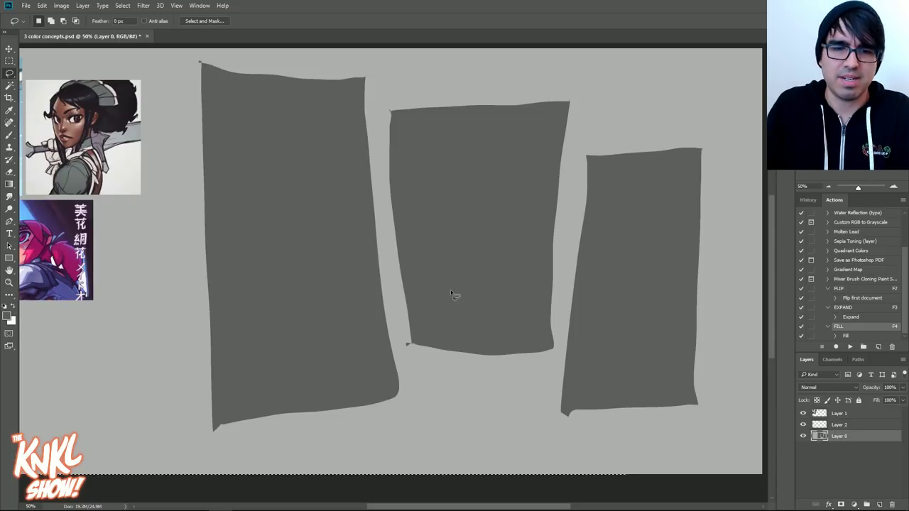
left_click(808, 199)
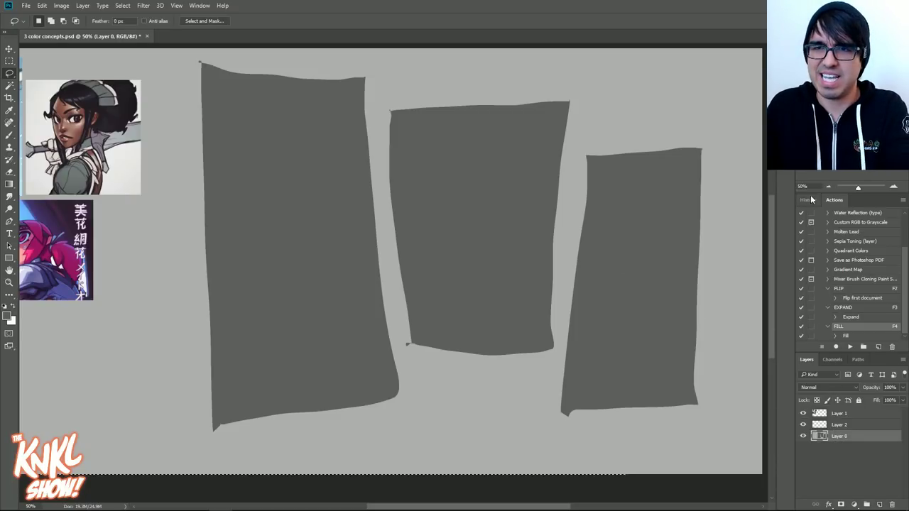
key("ctrl+u")
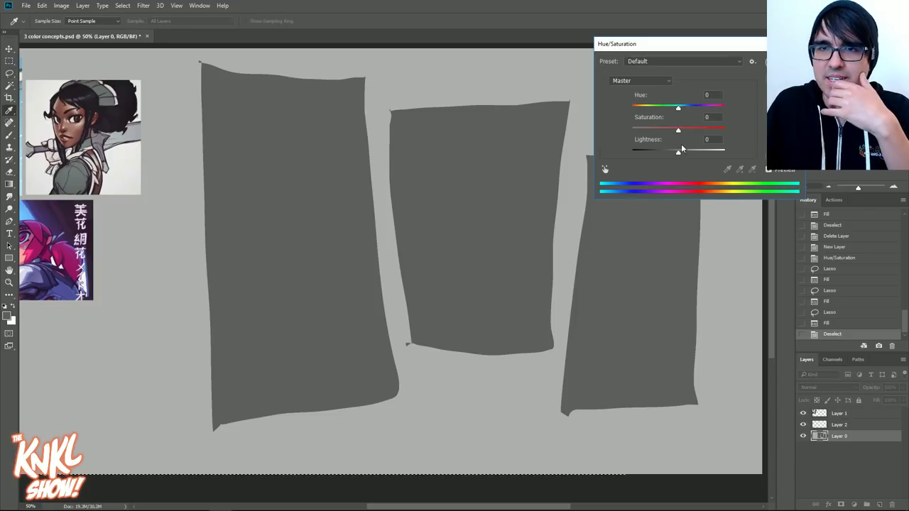
left_click_drag(692, 151, 692, 153)
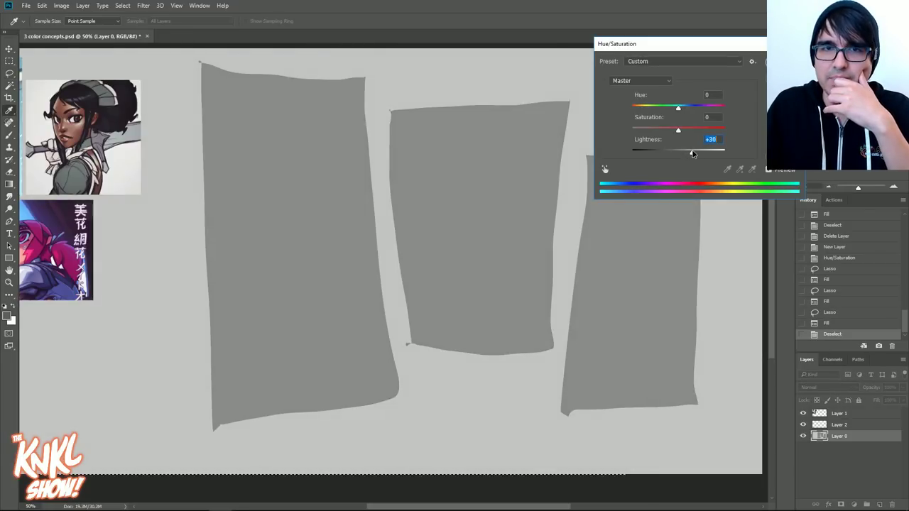
key("Return")
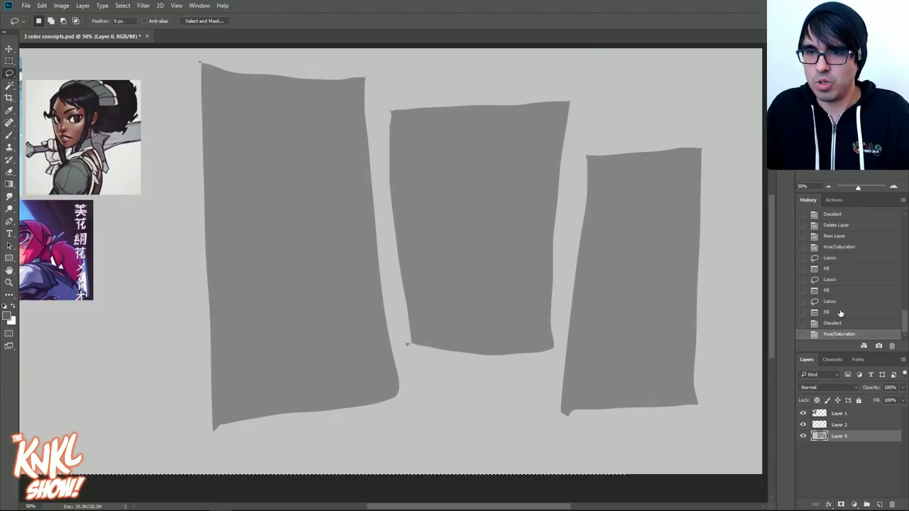
Add a new layer directly above Layer 0 and set the foreground color to medium gray (#6c6c6c)
key("ctrl+shift+n")
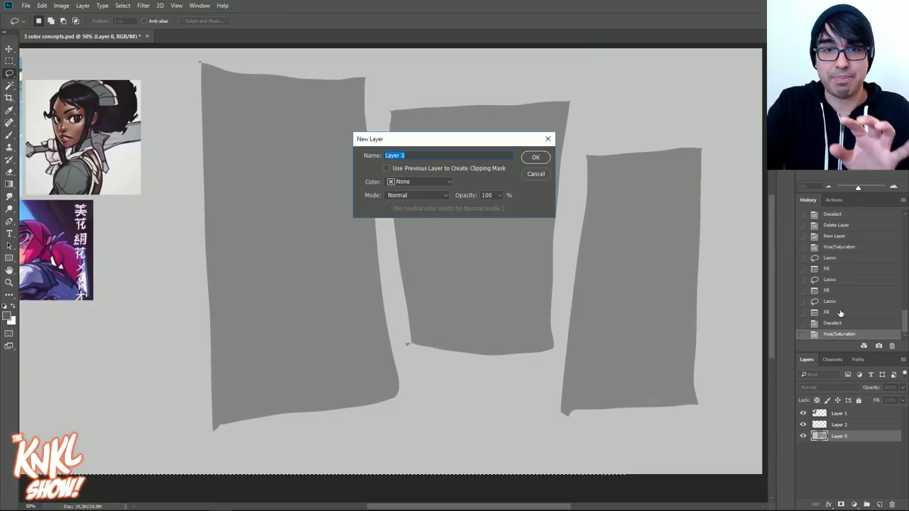
key("Return")
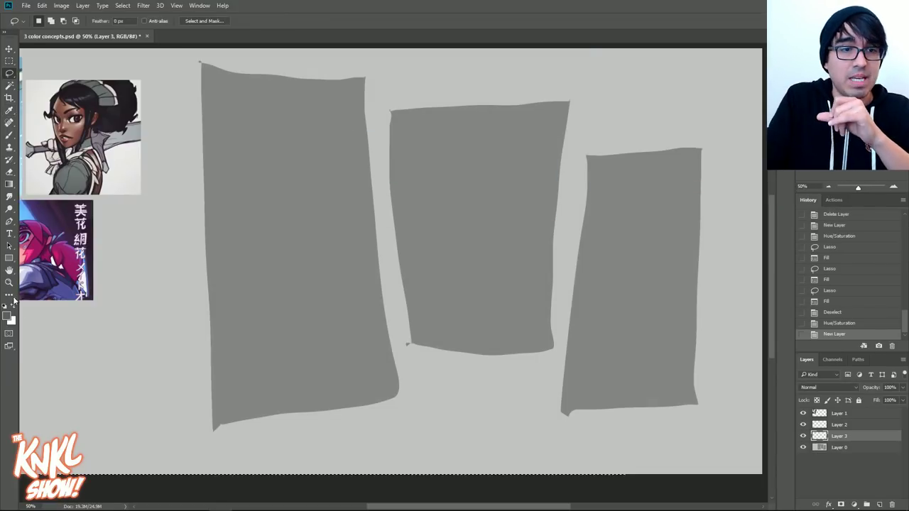
left_click(8, 319)
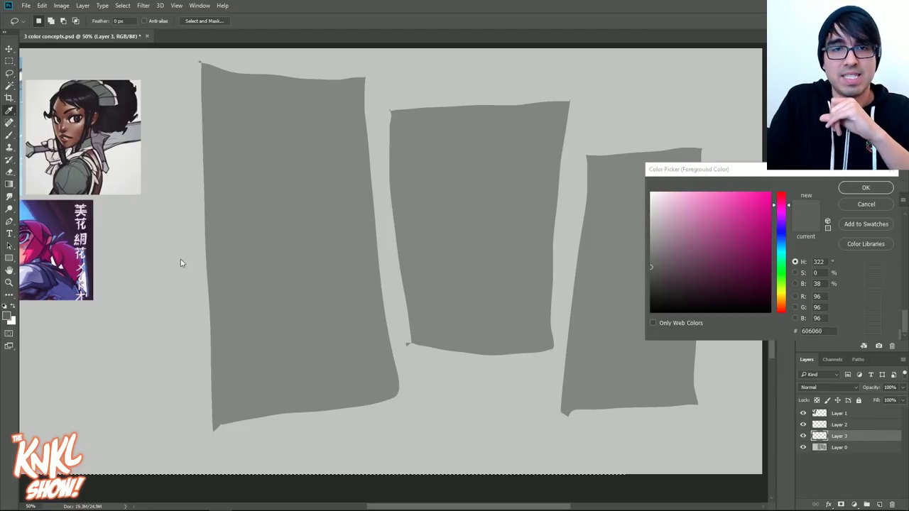
left_click(296, 202)
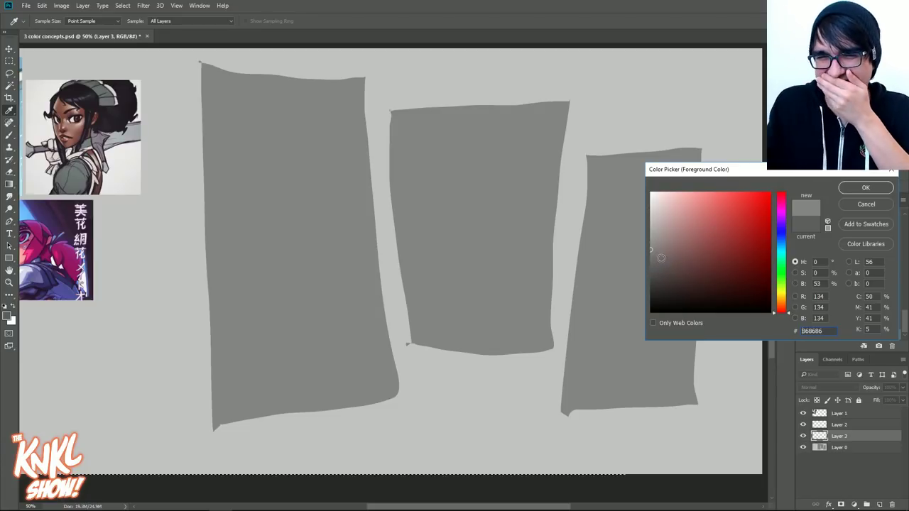
left_click_drag(653, 249, 641, 261)
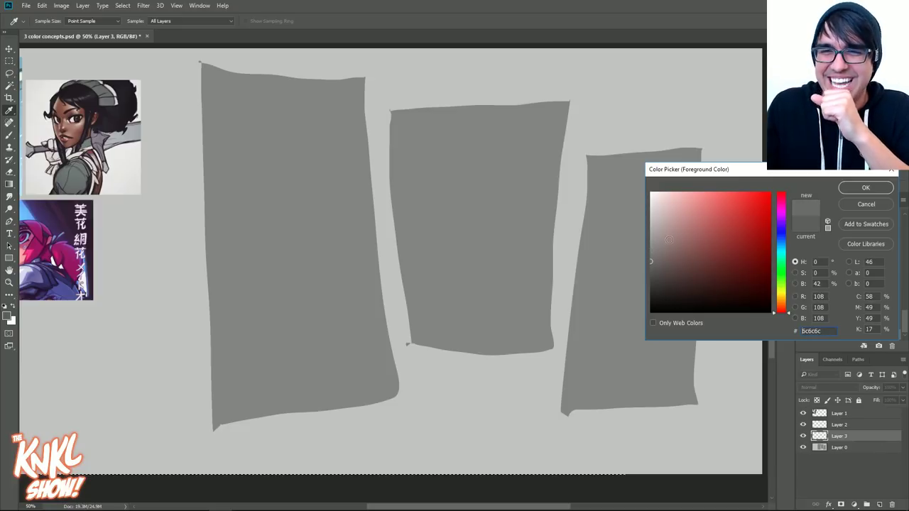
left_click(864, 188)
key("l")
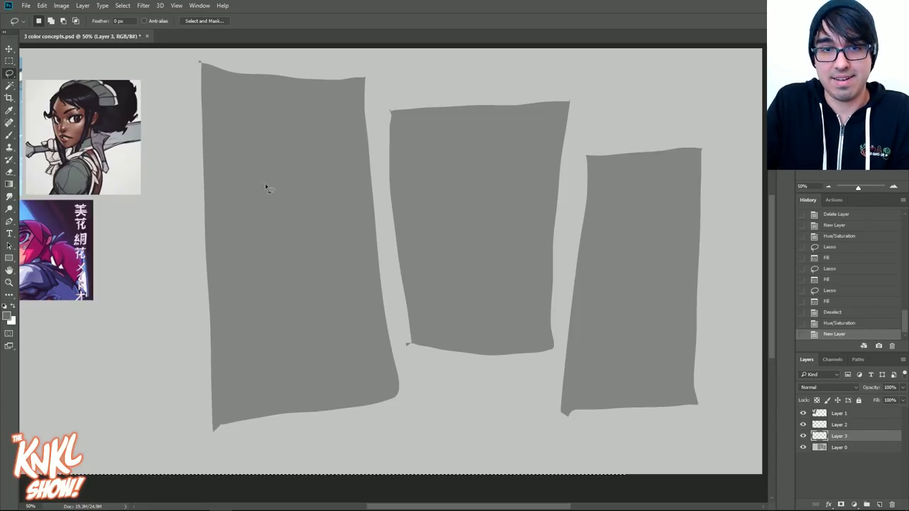
Lasso a large rounded hair mass and an adjoining tapered wedge in the upper part of the first panel and fill them with gray
key("ctrl+plus")
left_click_drag(223, 191, 302, 247)
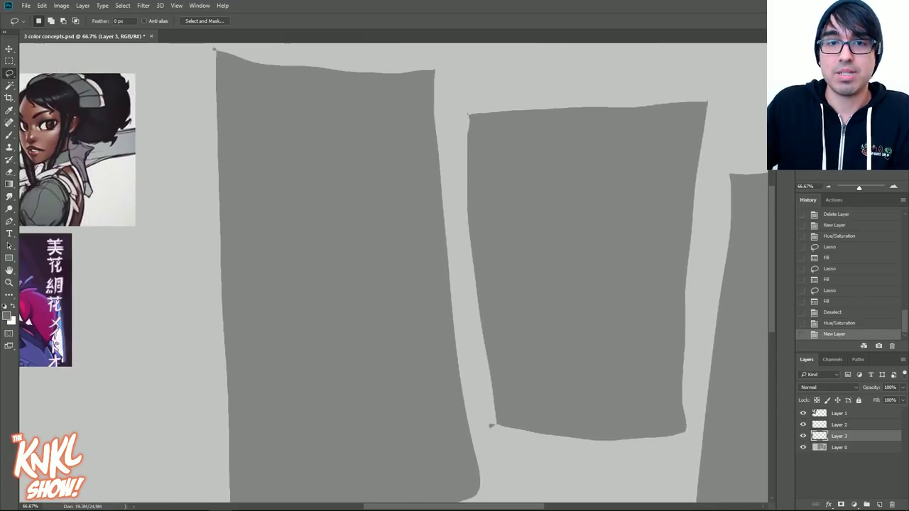
left_click_drag(261, 289, 284, 284)
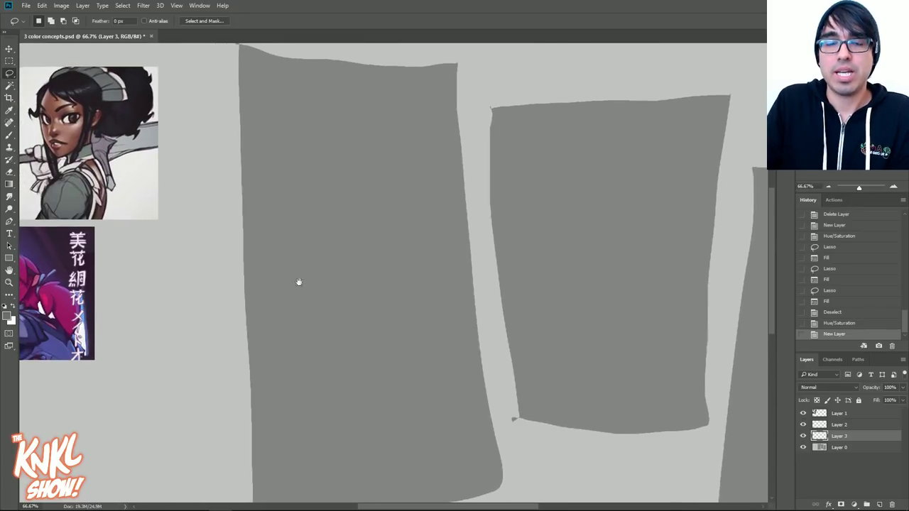
mouse_move(306, 210)
left_mouse_down()
mouse_move(322, 133)
mouse_move(361, 115)
left_mouse_up()
mouse_move(369, 163)
left_mouse_down()
mouse_move(345, 200)
mouse_move(307, 210)
left_mouse_up()
key("alt+BackSpace")
mouse_move(359, 136)
left_mouse_down()
mouse_move(389, 165)
mouse_move(393, 193)
mouse_move(370, 159)
left_mouse_up()
mouse_move(371, 118)
left_mouse_down()
mouse_move(400, 163)
mouse_move(401, 202)
mouse_move(364, 132)
left_mouse_up()
key("alt+BackSpace")
Lasso and fill a slanted stroke below the hair mass and two small curved shapes beneath it
mouse_move(383, 184)
left_mouse_down()
mouse_move(366, 218)
mouse_move(363, 255)
mouse_move(391, 199)
left_mouse_up()
key("alt+BackSpace")
key("ctrl+d")
left_click_drag(387, 246, 383, 245)
key("alt+BackSpace")
left_click_drag(364, 276, 400, 298)
key("alt+BackSpace")
Lasso a rounded shoulder shape at the first panel's edge, subtract a curved area from the selection, fill the remainder with gray and deselect
mouse_move(390, 238)
left_mouse_down()
mouse_move(469, 229)
mouse_move(479, 339)
mouse_move(404, 299)
mouse_move(390, 238)
left_mouse_up()
left_click_drag(416, 206, 466, 244)
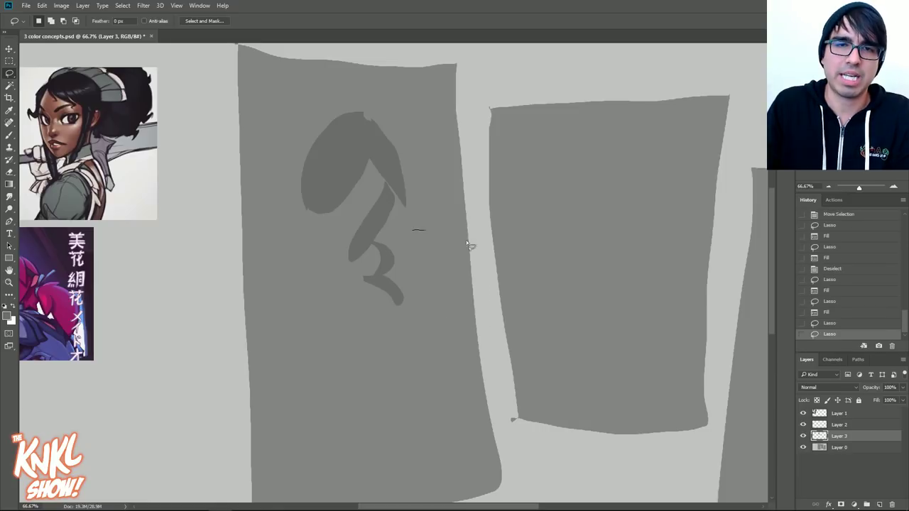
mouse_move(398, 298)
left_mouse_down()
mouse_move(386, 274)
mouse_move(390, 232)
left_mouse_up()
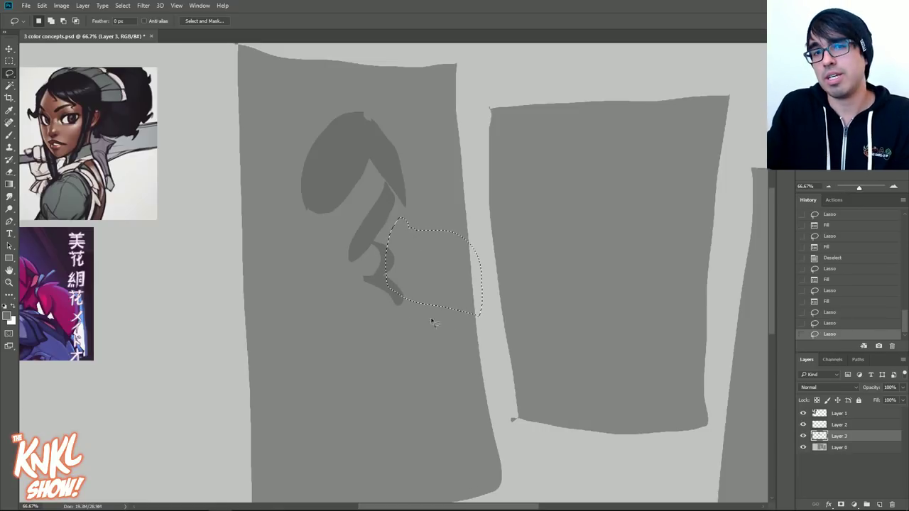
key("alt+BackSpace")
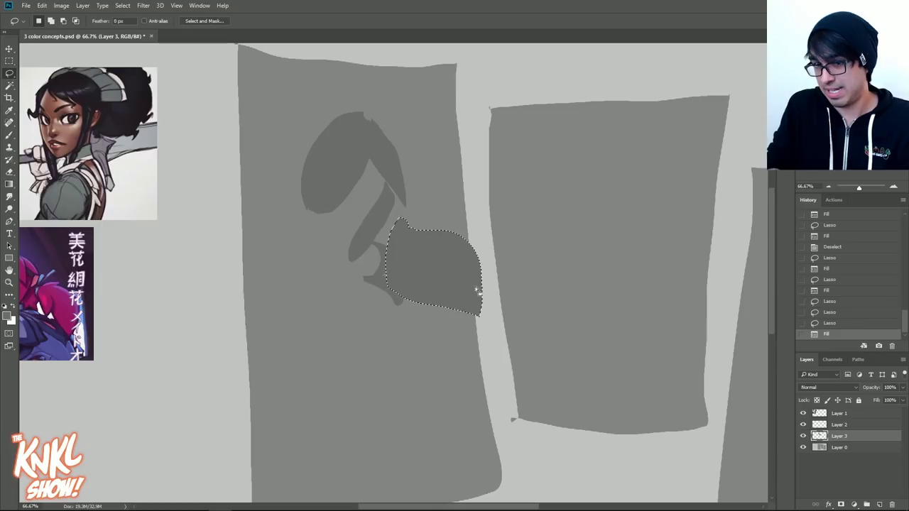
left_click(829, 323)
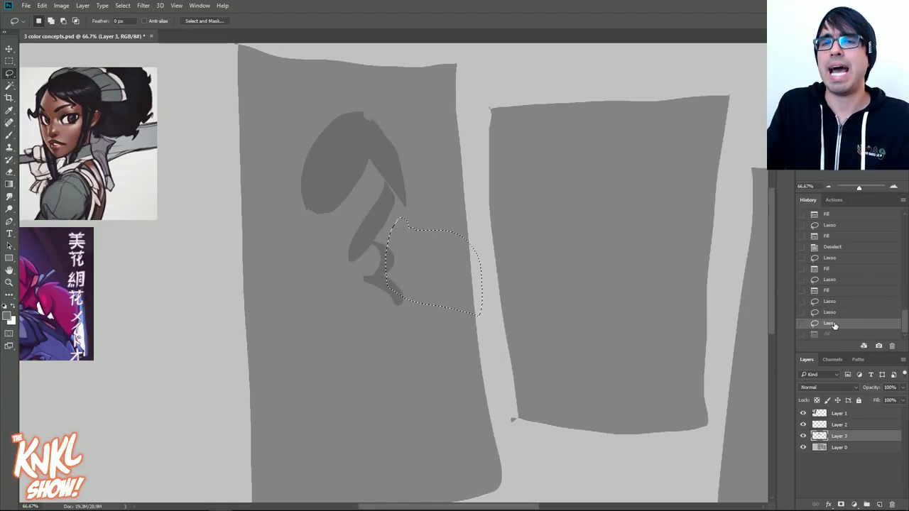
mouse_move(399, 219)
left_mouse_down()
mouse_move(426, 234)
mouse_move(425, 263)
mouse_move(396, 284)
left_mouse_up()
left_click_drag(424, 222, 426, 224)
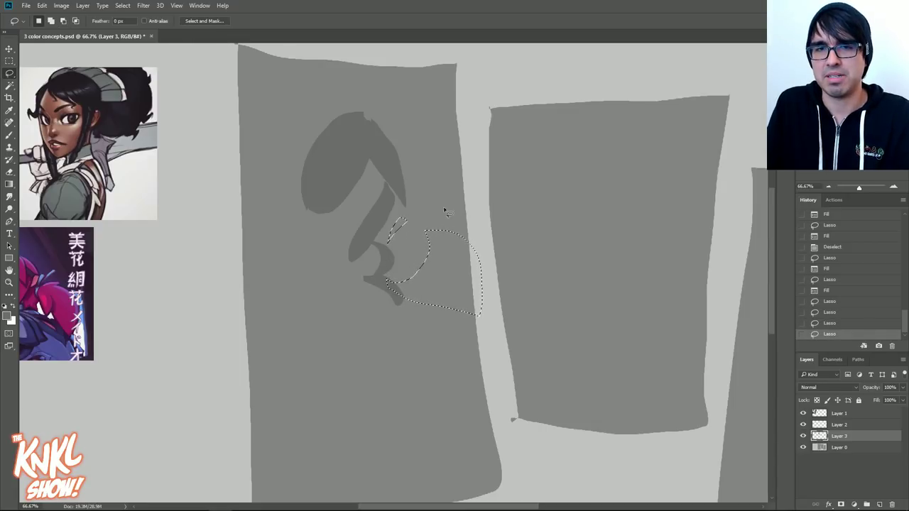
key("alt+BackSpace")
key("ctrl+d")
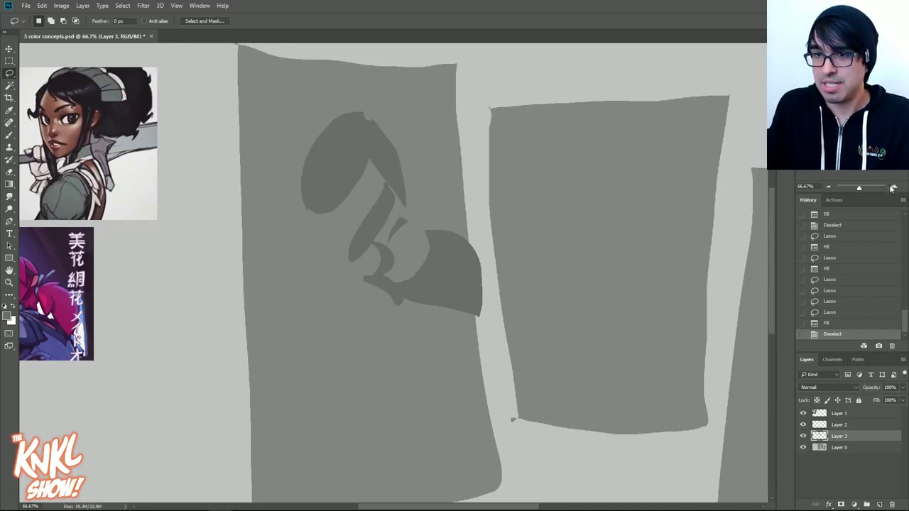
Lasso and fill a diagonal shape running down from the shoulder and a long tapered shape continuing below it
key("ctrl+plus")
left_click_drag(441, 305, 474, 330)
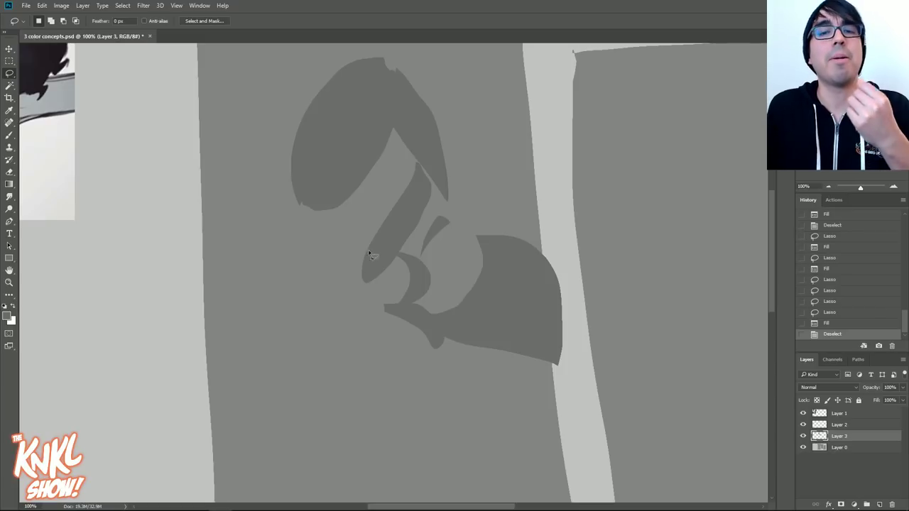
left_click(828, 185)
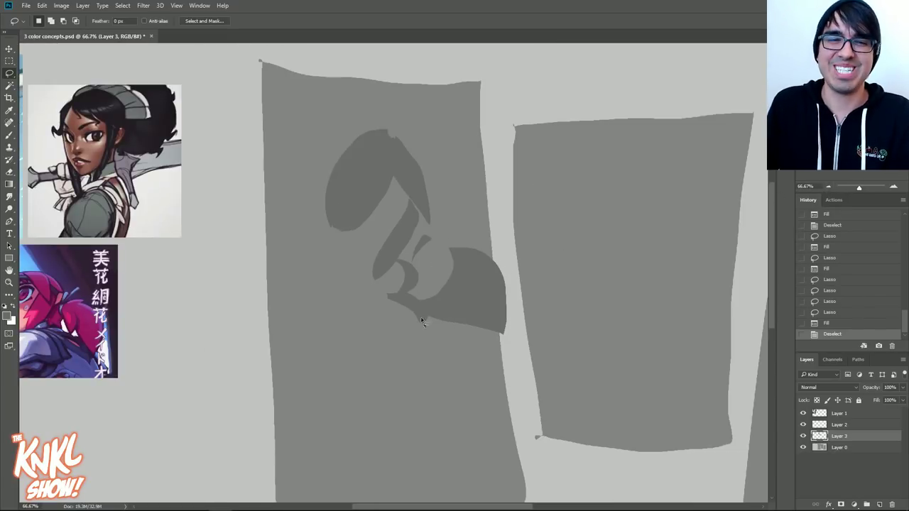
mouse_move(436, 307)
left_mouse_down()
mouse_move(401, 391)
mouse_move(467, 310)
mouse_move(437, 307)
left_mouse_up()
key("alt+BackSpace")
mouse_move(415, 373)
left_mouse_down()
mouse_move(430, 465)
mouse_move(428, 386)
mouse_move(415, 381)
left_mouse_up()
left_click(431, 438)
key("alt+BackSpace")
Lasso and fill a long hair lock below the hair mass, a slanted bar crossing it and a triangular shape near its tip
mouse_move(327, 186)
left_mouse_down()
mouse_move(311, 228)
mouse_move(334, 229)
mouse_move(337, 213)
left_mouse_up()
key("alt+BackSpace")
left_click_drag(297, 241, 347, 284)
key("alt+BackSpace")
left_click_drag(412, 341, 422, 278)
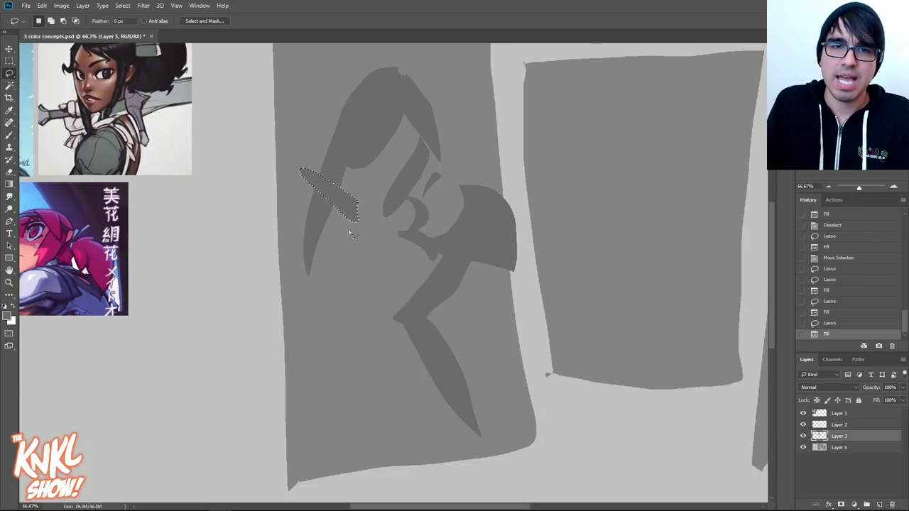
left_click_drag(349, 230, 342, 277)
key("alt+BackSpace")
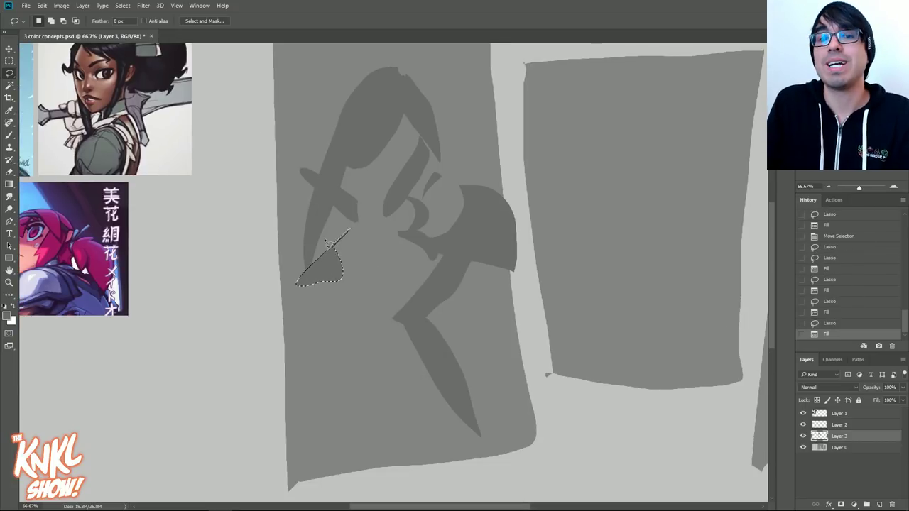
Lasso and fill a spiky shape across the hair lock, a small oval beneath it and small rounded shapes near the first panel's edge, and deselect
mouse_move(317, 238)
left_mouse_down()
mouse_move(288, 202)
mouse_move(319, 238)
left_mouse_up()
key("alt+BackSpace")
mouse_move(307, 297)
left_mouse_down()
mouse_move(294, 298)
mouse_move(304, 292)
left_mouse_up()
key("alt+BackSpace")
left_click_drag(488, 316, 486, 325)
key("alt+BackSpace")
key("ctrl+d")
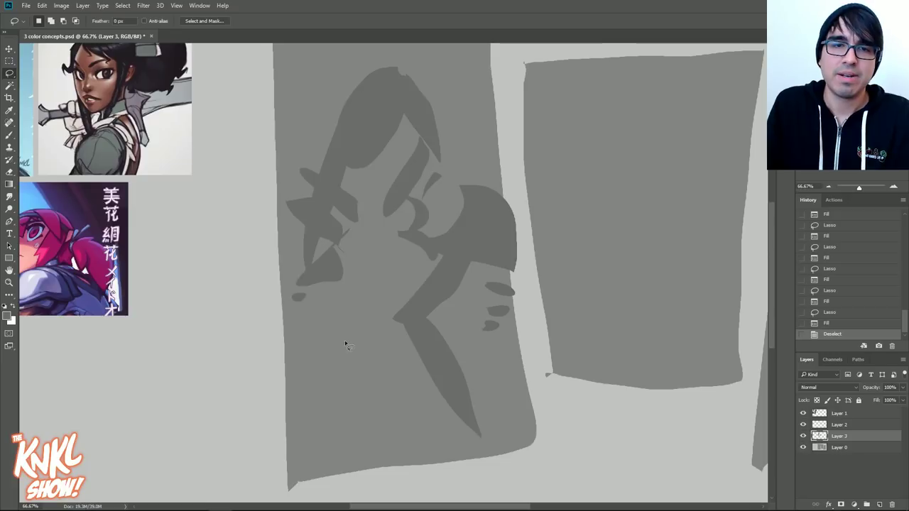
Lasso and fill small slivers around the first figure's waist and a shallow rounded shape between them
mouse_move(369, 342)
left_mouse_down()
mouse_move(402, 317)
mouse_move(369, 345)
mouse_move(357, 334)
mouse_move(379, 334)
mouse_move(341, 328)
mouse_move(338, 319)
mouse_move(369, 308)
mouse_move(331, 296)
left_mouse_up()
key("alt+BackSpace")
key("alt+BackSpace")
key("alt+BackSpace")
key("alt+BackSpace")
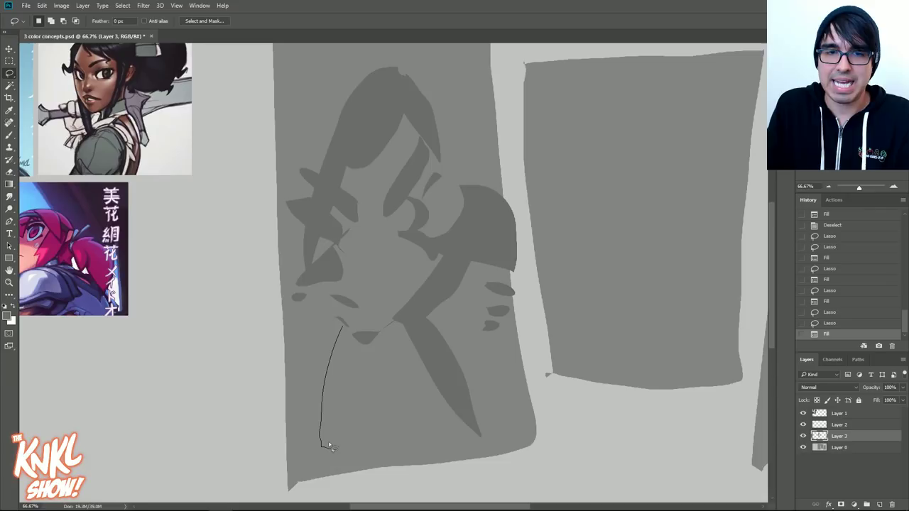
Lasso and fill two tapering strips below one side of the waist and a broad flared shape on the other, and deselect
mouse_move(338, 343)
left_mouse_down()
mouse_move(295, 396)
mouse_move(322, 396)
mouse_move(341, 333)
left_mouse_up()
key("alt+BackSpace")
key("alt+BackSpace")
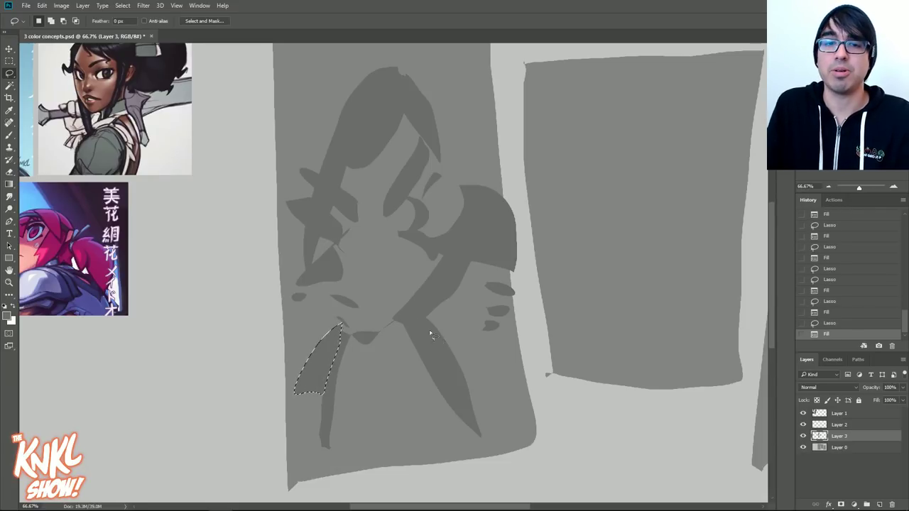
left_click_drag(462, 315, 430, 328)
key("alt+BackSpace")
key("ctrl+d")
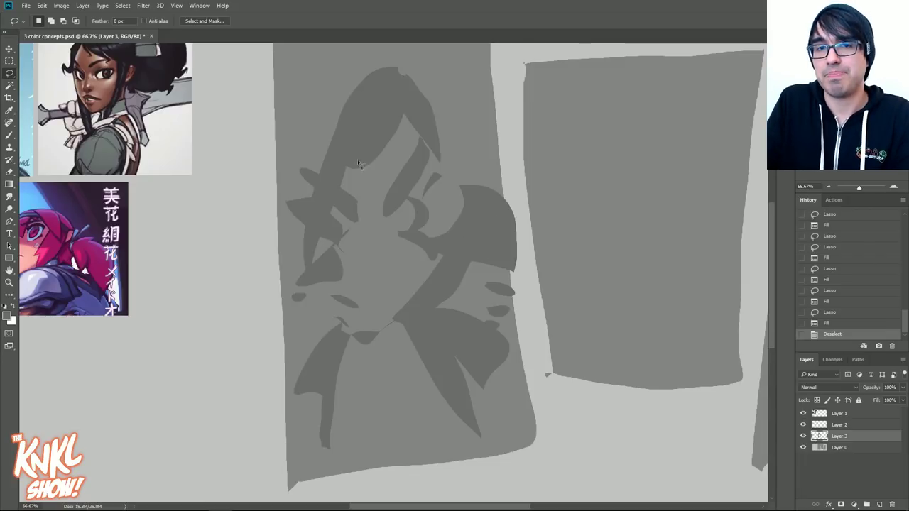
Extend the top of the first figure's hair mass with a lassoed, filled rounded shape and deselect
left_click_drag(388, 72, 378, 106)
key("alt+BackSpace")
key("ctrl+d")
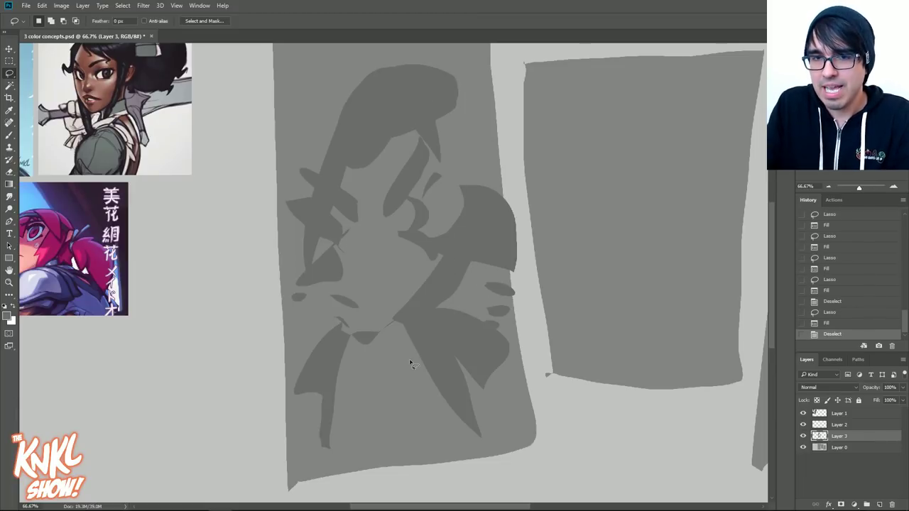
Lasso and fill thin fold strokes, a narrow curved strap and a slanted sliver on the first figure's lower body
mouse_move(417, 392)
left_mouse_down()
mouse_move(439, 389)
mouse_move(435, 372)
left_mouse_up()
key("alt+BackSpace")
key("alt+BackSpace")
key("alt+BackSpace")
left_click_drag(381, 389, 417, 335)
key("alt+BackSpace")
left_click_drag(449, 415, 451, 414)
key("alt+BackSpace")
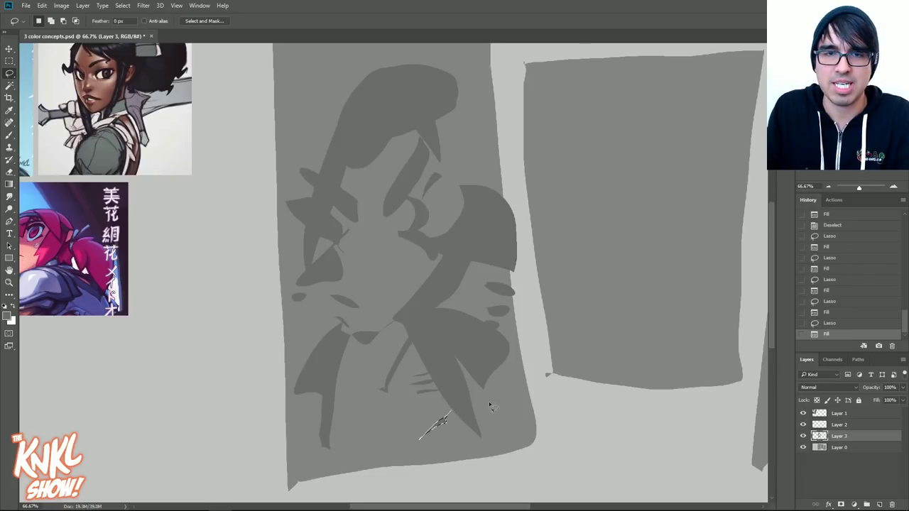
Lasso and fill a long tapered strip running past the first panel's lower edge and small marks beside the waist
mouse_move(519, 444)
left_mouse_down()
mouse_move(483, 455)
mouse_move(482, 424)
left_mouse_up()
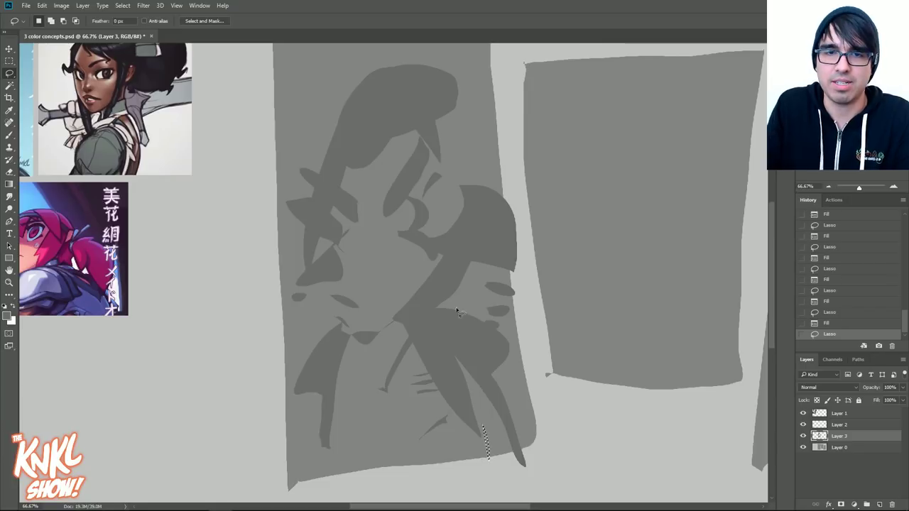
left_click_drag(462, 300, 460, 297)
key("alt+BackSpace")
left_click(462, 283)
Lasso and fill a rounded hair bun, brow and face strokes and a spike behind the first figure's head, and deselect
left_click_drag(436, 149, 442, 139)
key("alt+BackSpace")
left_click(439, 138)
key("alt+BackSpace")
mouse_move(408, 164)
left_mouse_down()
mouse_move(353, 186)
mouse_move(361, 125)
left_mouse_up()
key("ctrl+d")
key("alt+BackSpace")
key("alt+BackSpace")
left_click(349, 142)
key("alt+BackSpace")
key("ctrl+d")
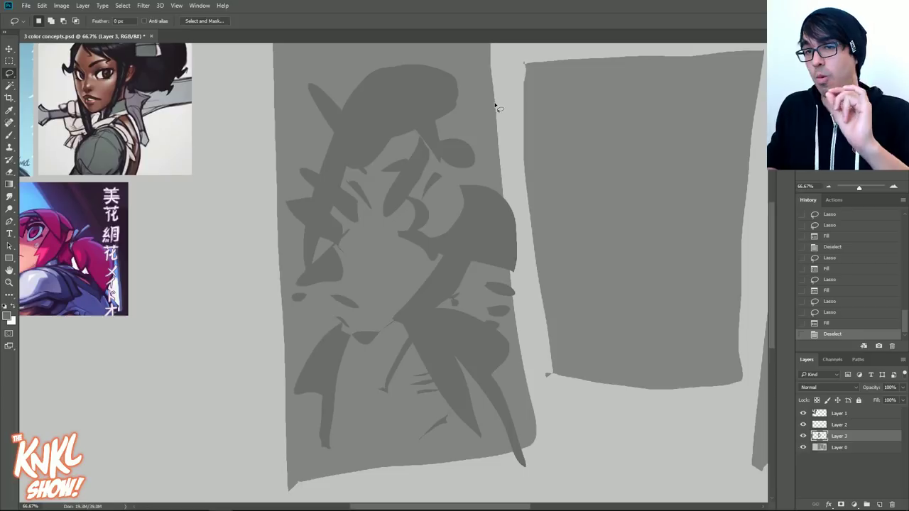
Add a new layer and fill a lassoed leaf-shaped hair mass and a slim tapered lock near the second panel's top
left_click_drag(497, 284, 428, 257)
key("ctrl+shift+n")
key("Return")
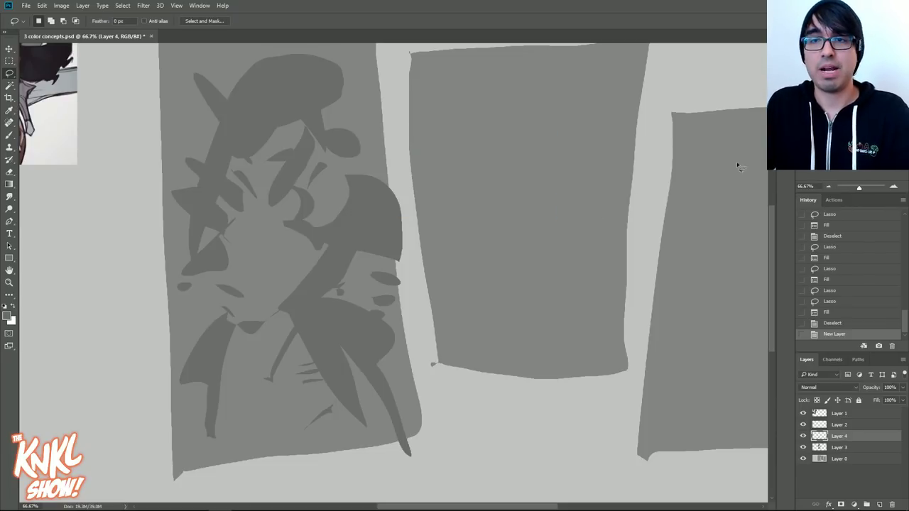
left_click_drag(750, 145, 701, 165)
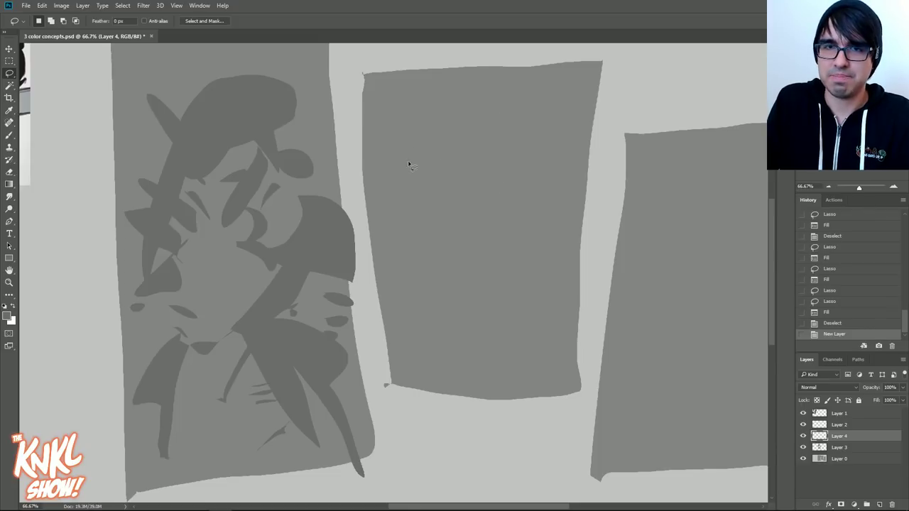
mouse_move(471, 149)
left_mouse_down()
mouse_move(454, 112)
mouse_move(466, 126)
mouse_move(505, 131)
mouse_move(497, 124)
mouse_move(564, 198)
mouse_move(502, 132)
left_mouse_up()
key("alt+BackSpace")
key("alt+BackSpace")
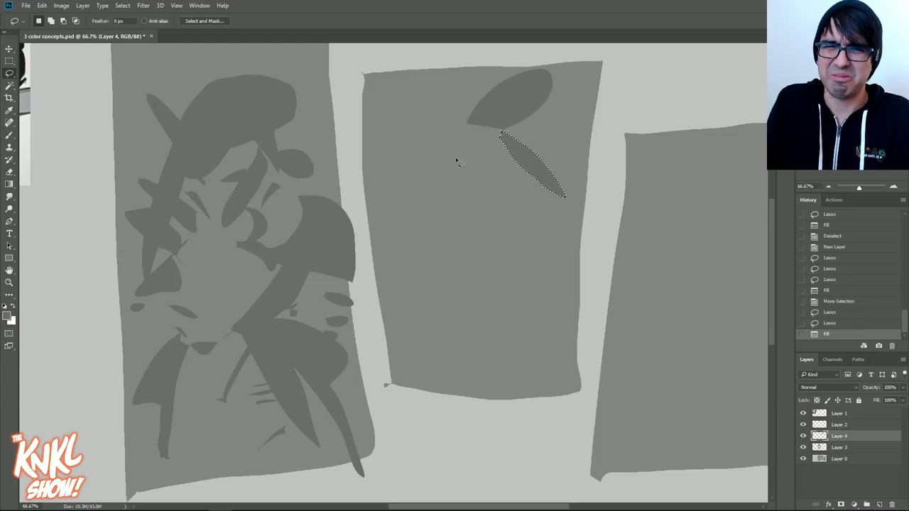
Lasso and fill the hair fringe covering the side of the second figure's face and deselect
left_click_drag(462, 194, 499, 160)
mouse_move(513, 201)
left_mouse_down()
mouse_move(504, 135)
mouse_move(487, 122)
left_mouse_up()
key("alt+BackSpace")
key("alt+BackSpace")
key("ctrl+d")
Lasso and fill two slim hair locks hanging on either side of the second figure's face
left_click_drag(448, 158, 446, 150)
key("alt+BackSpace")
left_click_drag(525, 165, 522, 161)
key("alt+BackSpace")
key("alt+BackSpace")
Lasso and fill small ear, neck and face marks and pointed hair tips on the second figure's head
mouse_move(506, 193)
left_mouse_down()
mouse_move(458, 180)
mouse_move(521, 177)
mouse_move(507, 161)
mouse_move(509, 178)
left_mouse_up()
key("ctrl+d")
key("alt+BackSpace")
key("alt+BackSpace")
key("alt+BackSpace")
key("alt+BackSpace")
mouse_move(461, 133)
left_mouse_down()
mouse_move(521, 135)
mouse_move(513, 154)
left_mouse_up()
key("alt+BackSpace")
key("alt+BackSpace")
key("ctrl+d")
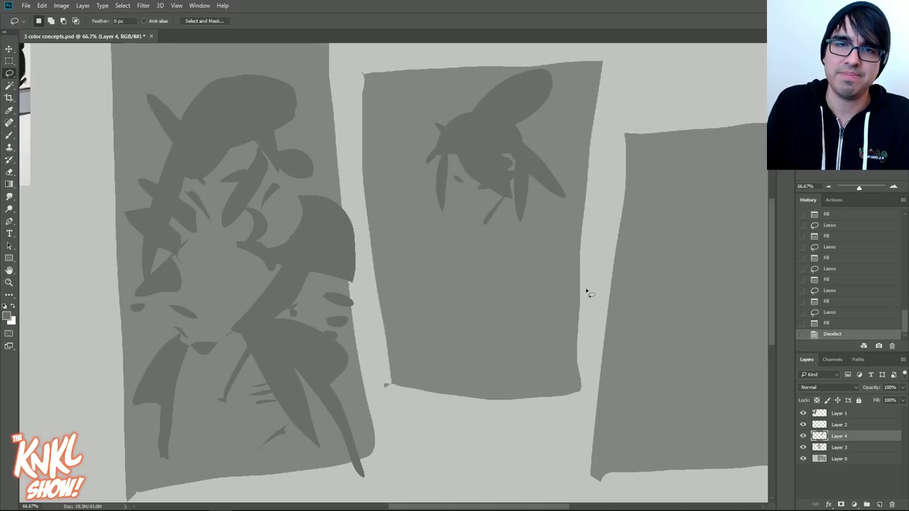
left_click(833, 324)
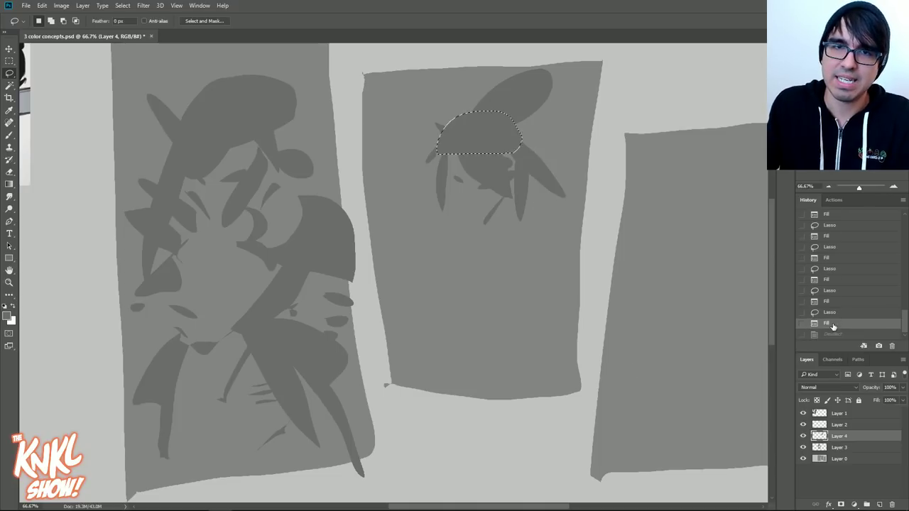
left_click(824, 313)
key("ctrl+d")
Lasso and fill a hair cap joining the second figure's fringe to the large leaf-shaped hair mass, and deselect
mouse_move(444, 152)
left_mouse_down()
mouse_move(496, 107)
mouse_move(505, 152)
left_mouse_up()
key("alt+BackSpace")
key("ctrl+d")
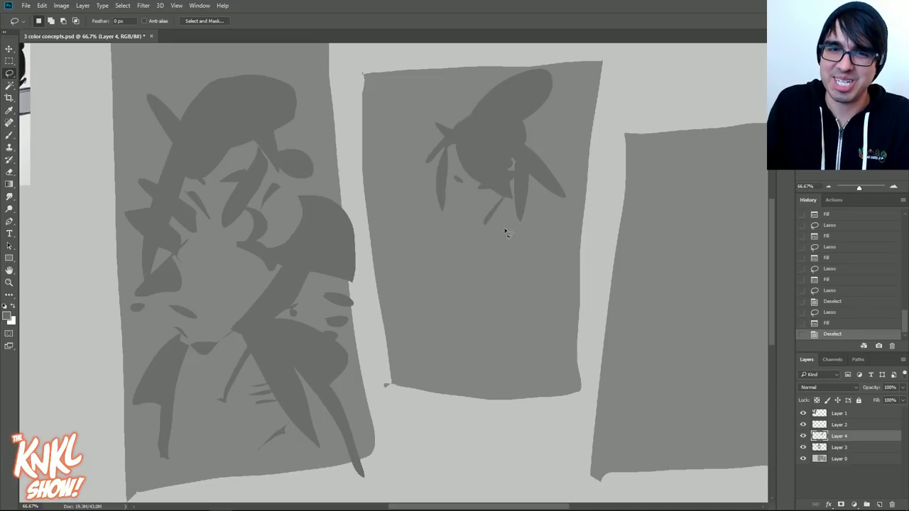
Build a combined lasso selection of the second figure's collar, domed shoulder and curved sleeve tip, fill it with gray and deselect
left_click_drag(450, 264, 450, 253)
mouse_move(500, 221)
left_mouse_down()
mouse_move(449, 222)
mouse_move(489, 242)
mouse_move(446, 218)
mouse_move(498, 246)
mouse_move(506, 205)
mouse_move(523, 261)
mouse_move(537, 260)
mouse_move(509, 259)
left_mouse_up()
mouse_move(459, 238)
left_mouse_down()
mouse_move(423, 213)
mouse_move(454, 234)
mouse_move(435, 236)
left_mouse_up()
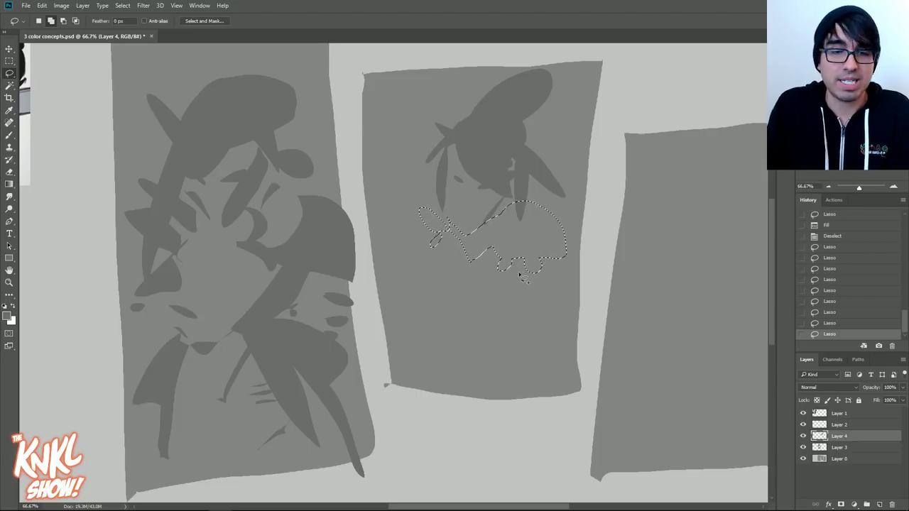
left_click_drag(520, 260, 533, 259)
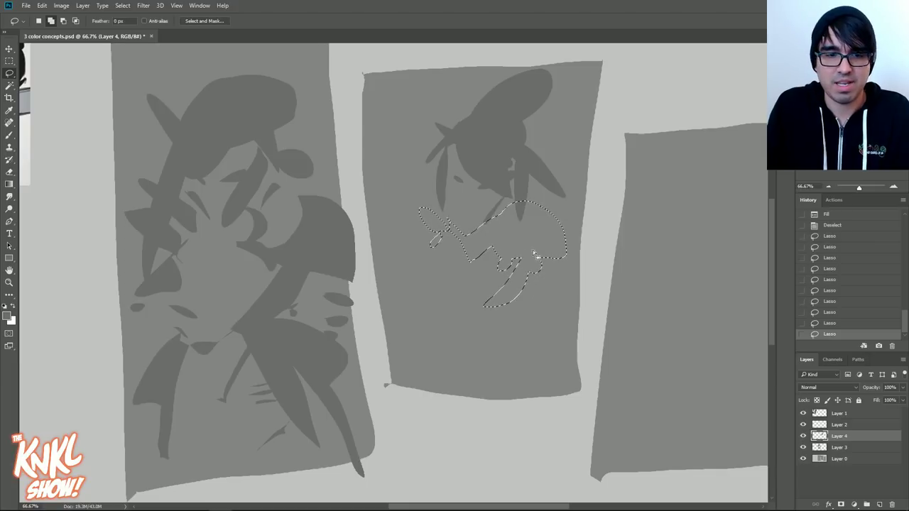
key("alt+BackSpace")
key("ctrl+d")
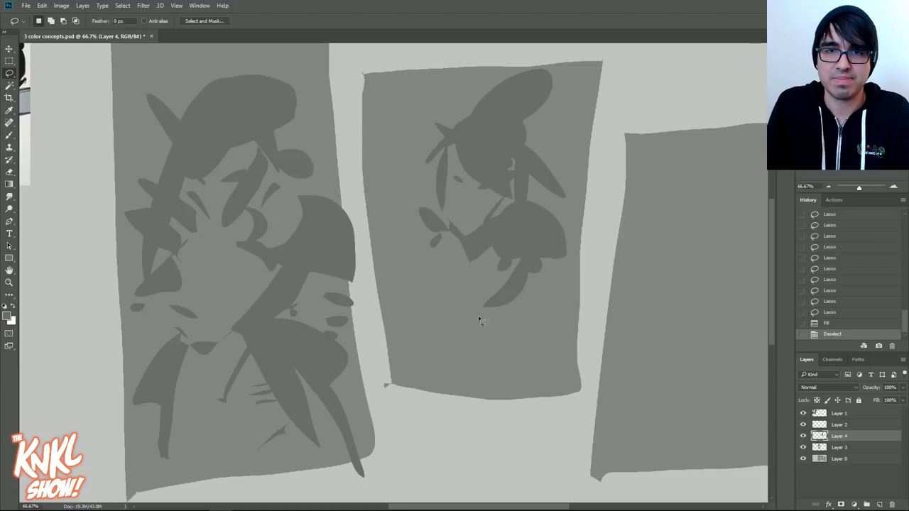
Lasso and fill two curved, pointed shapes extending from the second figure's sleeve past the panel edge, and deselect
mouse_move(540, 266)
left_mouse_down()
mouse_move(587, 226)
mouse_move(568, 281)
mouse_move(592, 311)
mouse_move(563, 315)
left_mouse_up()
key("alt+BackSpace")
key("alt+BackSpace")
key("ctrl+d")
Lasso and fill a crescent on the second figure's opposite shoulder, a smaller curved shape below it and several small marks
left_click_drag(389, 215, 407, 196)
key("alt+BackSpace")
mouse_move(388, 245)
left_mouse_down()
mouse_move(430, 272)
mouse_move(422, 278)
left_mouse_up()
key("alt+BackSpace")
key("alt+BackSpace")
key("alt+BackSpace")
key("alt+BackSpace")
Lasso and fill a thin V-shaped line across the second figure's chest and deselect
mouse_move(500, 281)
left_mouse_down()
mouse_move(462, 278)
mouse_move(496, 259)
mouse_move(465, 284)
left_mouse_up()
key("alt+BackSpace")
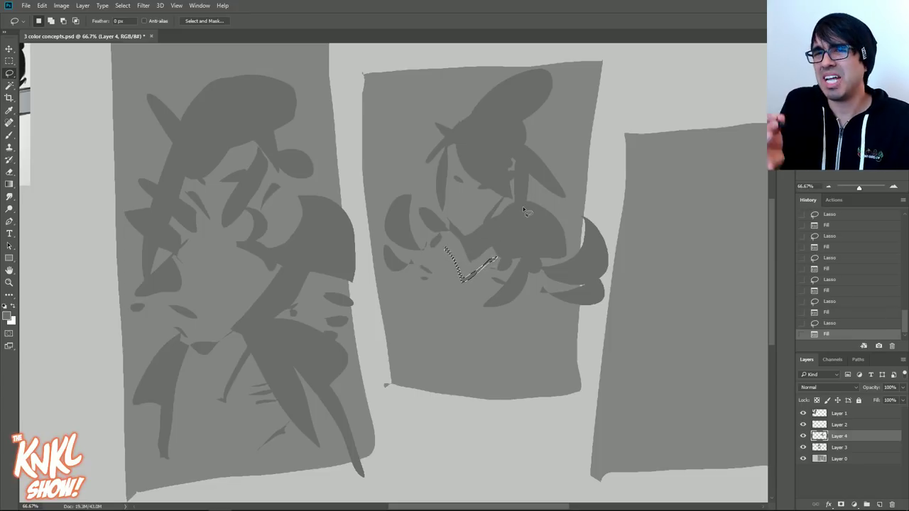
key("ctrl+d")
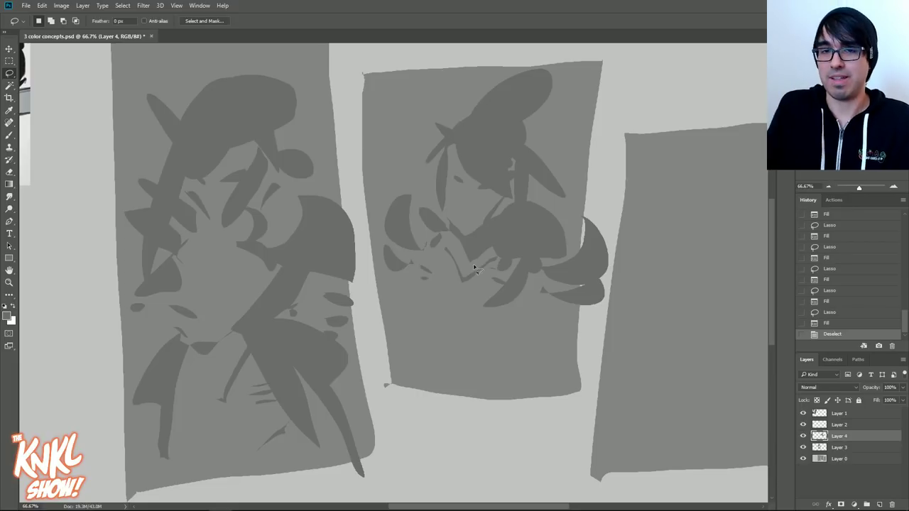
Lasso and fill a large angular garment shape below the second figure's waist and small slanted strokes beside its lower edge
mouse_move(495, 308)
left_mouse_down()
mouse_move(485, 380)
mouse_move(531, 355)
mouse_move(517, 325)
mouse_move(552, 337)
mouse_move(506, 307)
left_mouse_up()
key("alt+BackSpace")
key("alt+BackSpace")
key("ctrl+d")
mouse_move(508, 377)
left_mouse_down()
mouse_move(564, 399)
mouse_move(547, 346)
mouse_move(517, 327)
left_mouse_up()
key("alt+BackSpace")
key("ctrl+d")
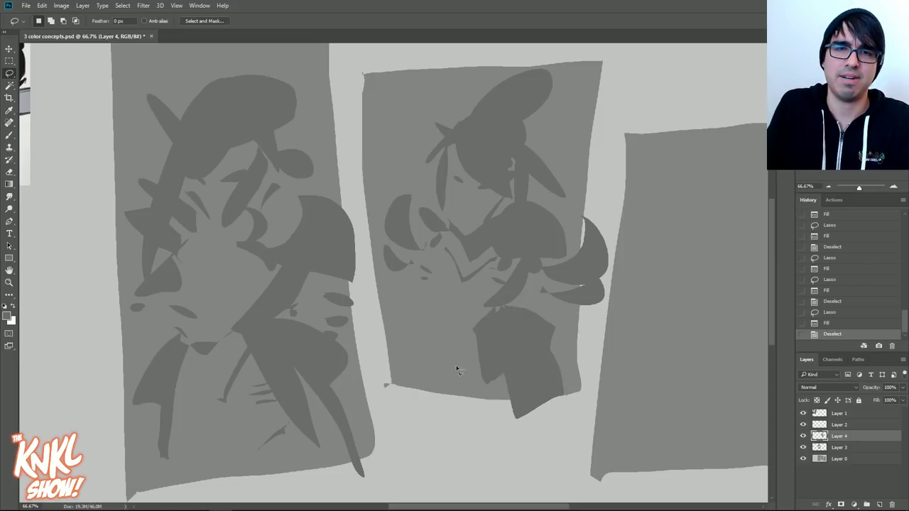
left_click_drag(500, 384, 492, 401)
key("alt+BackSpace")
key("alt+BackSpace")
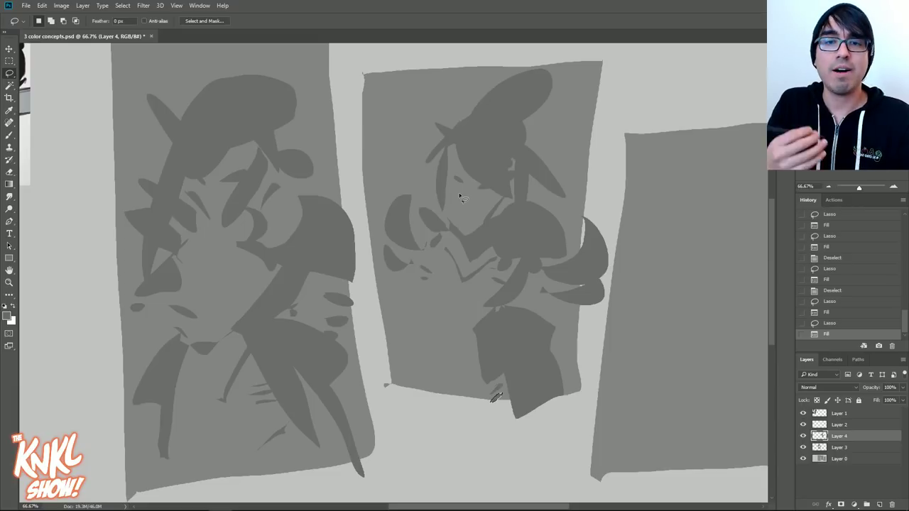
Lasso and fill narrow tapered strips along the second figure's waist and leg and a small sliver beneath the sleeve
mouse_move(423, 277)
left_mouse_down()
mouse_move(442, 311)
mouse_move(440, 370)
left_mouse_up()
key("alt+BackSpace")
mouse_move(431, 309)
left_mouse_down()
mouse_move(425, 392)
mouse_move(433, 308)
left_mouse_up()
key("alt+BackSpace")
mouse_move(435, 355)
left_mouse_down()
mouse_move(421, 315)
mouse_move(416, 334)
mouse_move(424, 309)
left_mouse_up()
key("alt+BackSpace")
key("alt+BackSpace")
left_click_drag(518, 298, 519, 299)
key("alt+BackSpace")
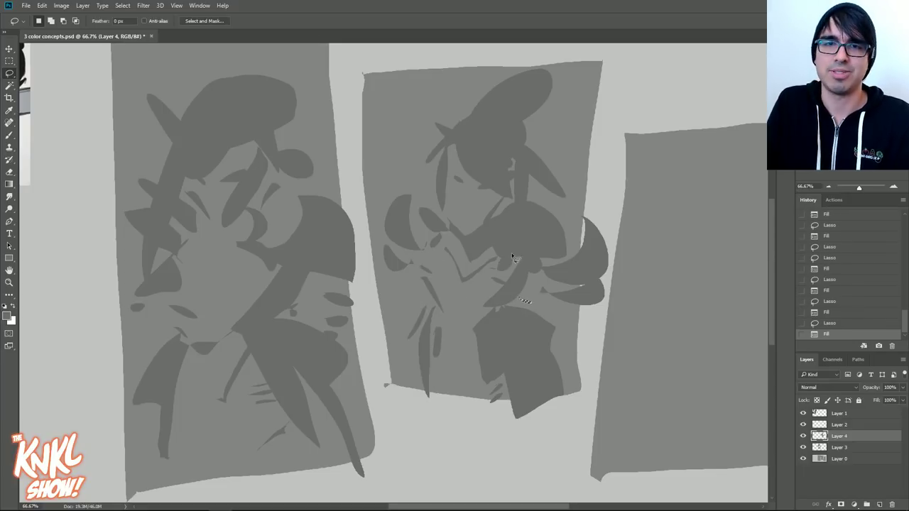
Lasso and fill small waist details and a curved shape joining them to the second figure's angular garment, and deselect
mouse_move(459, 355)
left_mouse_down()
mouse_move(458, 333)
mouse_move(469, 323)
mouse_move(448, 316)
mouse_move(456, 311)
mouse_move(463, 327)
mouse_move(445, 329)
mouse_move(445, 312)
mouse_move(393, 391)
mouse_move(425, 317)
left_mouse_up()
key("alt+BackSpace")
key("alt+BackSpace")
key("alt+BackSpace")
key("ctrl+d")
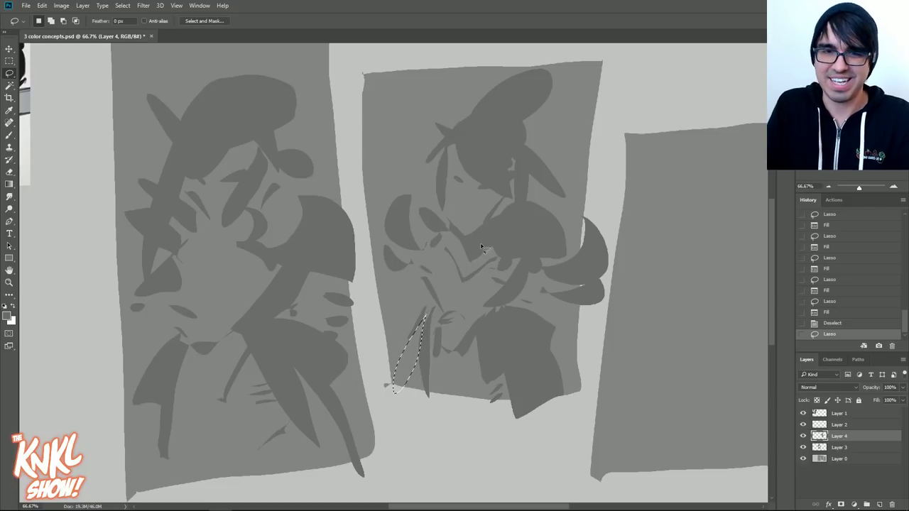
Fill the lassoed leaf shape beside the second figure's leg strips and a broader shape above it
key("alt+BackSpace")
mouse_move(426, 305)
left_mouse_down()
mouse_move(416, 327)
mouse_move(425, 296)
left_mouse_up()
key("alt+BackSpace")
Lasso and fill small floating marks around the second figure's hair lock and behind the head, and deselect
left_click_drag(540, 193, 548, 195)
key("alt+BackSpace")
mouse_move(534, 140)
left_mouse_down()
mouse_move(557, 133)
mouse_move(558, 119)
left_mouse_up()
key("alt+BackSpace")
key("alt+BackSpace")
key("alt+BackSpace")
key("ctrl+d")
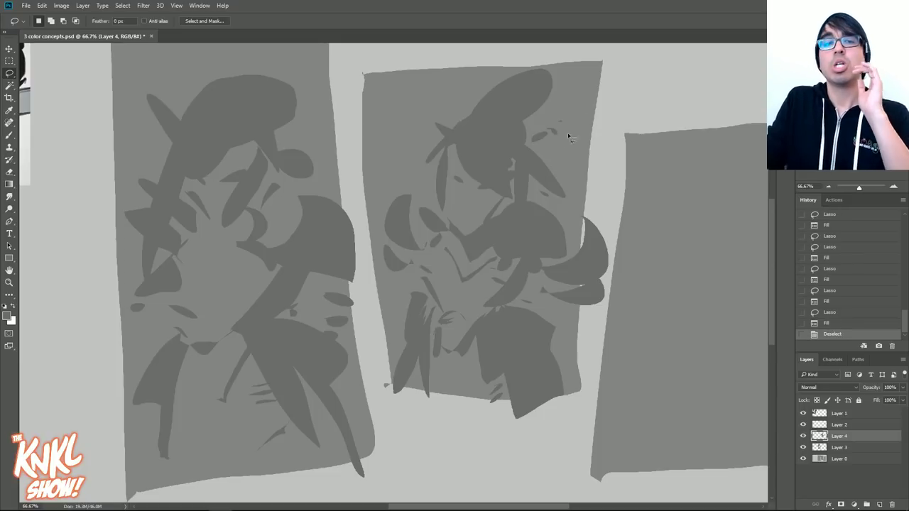
Add a new layer and fill a lassoed large pointed hair shape with trailing spikes and a leaf-shaped lock on the third panel
left_click_drag(454, 277, 364, 261)
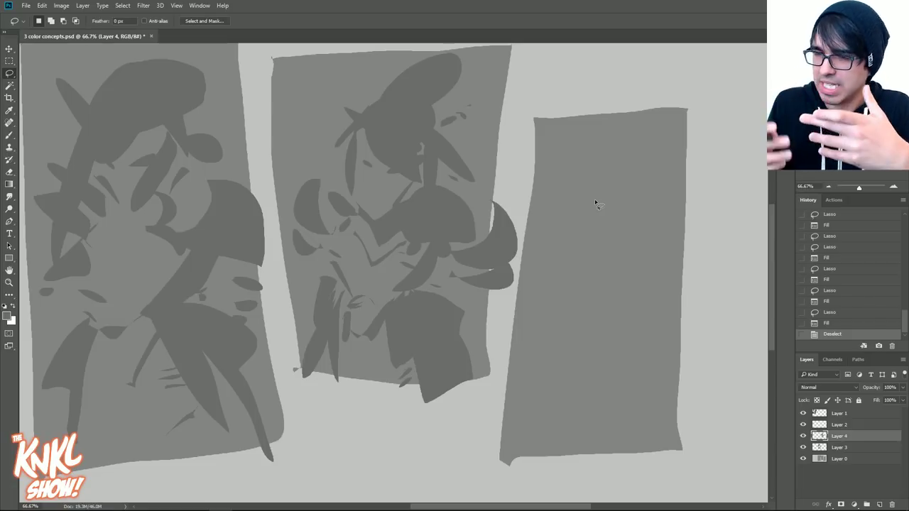
key("ctrl+shift+n")
key("Return")
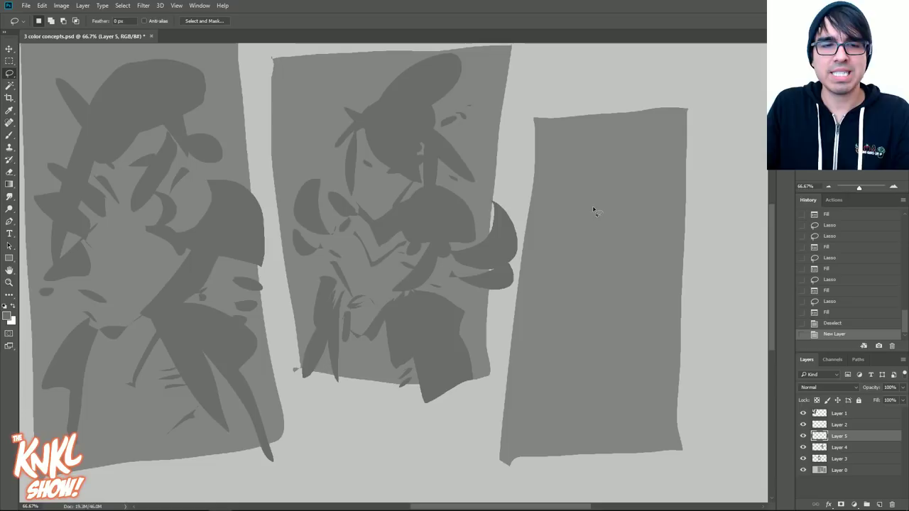
mouse_move(558, 170)
left_mouse_down()
mouse_move(696, 88)
mouse_move(613, 196)
mouse_move(712, 268)
mouse_move(641, 231)
mouse_move(670, 297)
mouse_move(651, 313)
mouse_move(554, 187)
mouse_move(556, 165)
mouse_move(686, 320)
mouse_move(658, 275)
left_mouse_up()
key("alt+BackSpace")
key("ctrl+d")
key("alt+BackSpace")
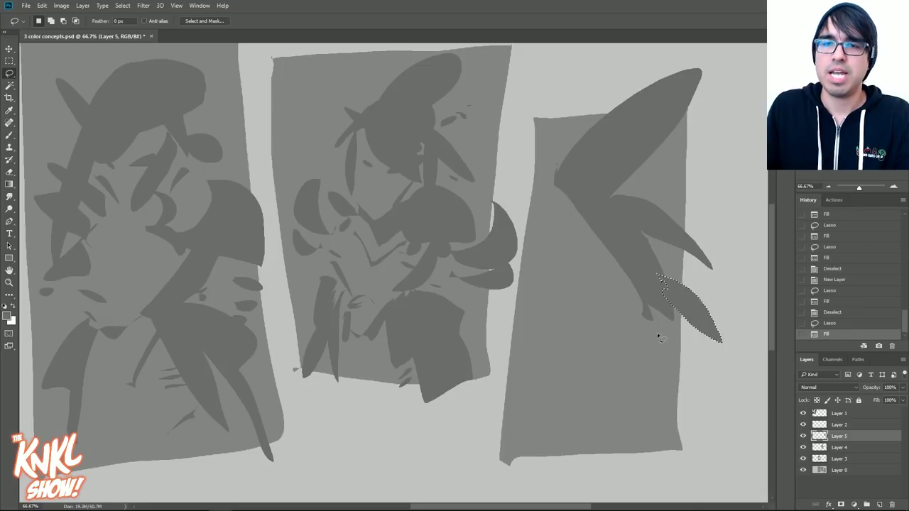
Lasso and fill a slim leaf shape hanging below the third panel's pointed hair mass and deselect
mouse_move(646, 309)
left_mouse_down()
mouse_move(668, 338)
mouse_move(649, 311)
left_mouse_up()
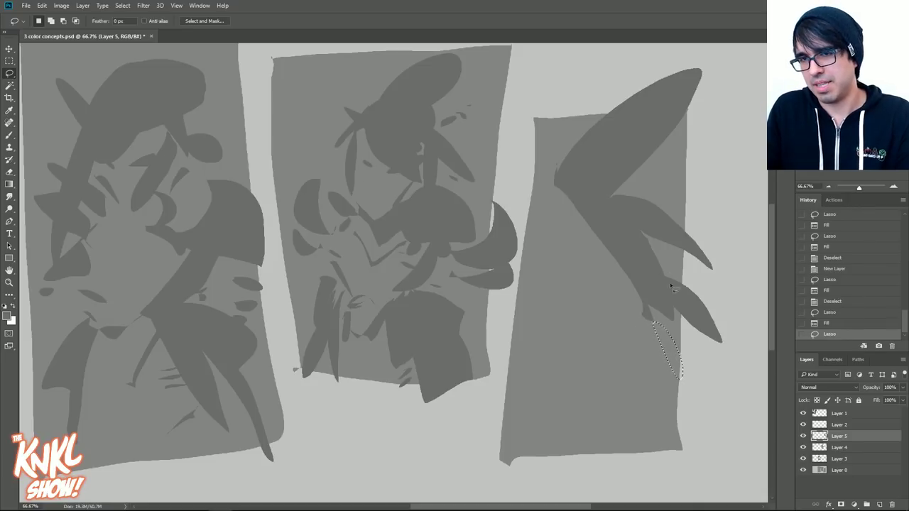
key("alt+BackSpace")
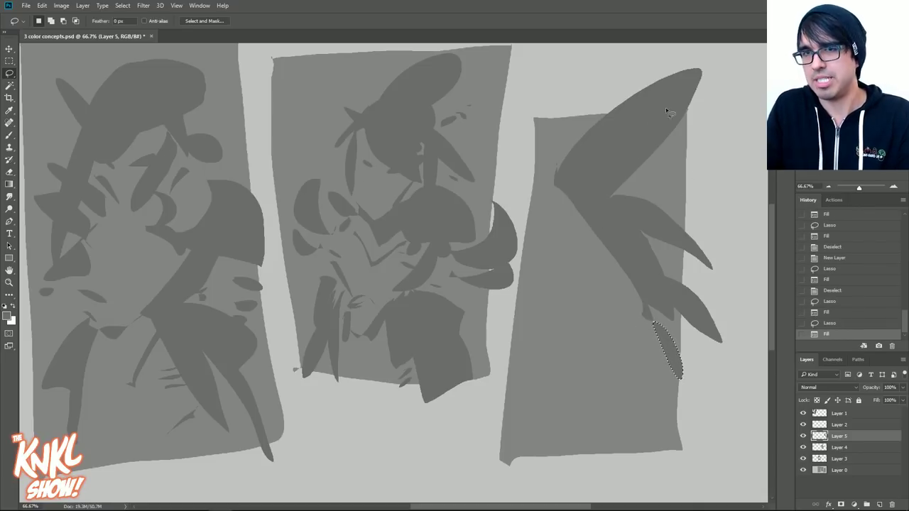
mouse_move(549, 173)
left_mouse_down()
mouse_move(704, 96)
mouse_move(594, 196)
left_mouse_up()
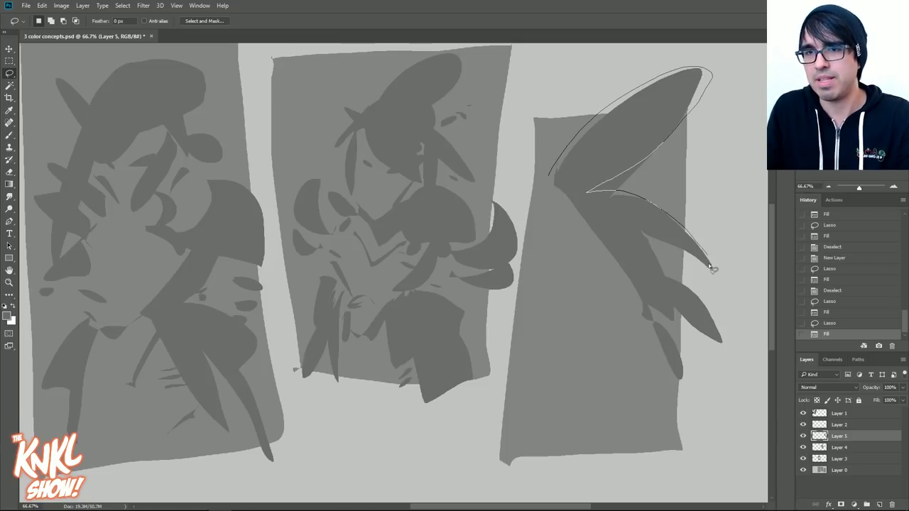
key("ctrl+d")
Lasso and fill a small triangle in the third figure's face area and a jagged leaf shape below the hair spikes
mouse_move(557, 318)
left_mouse_down()
mouse_move(575, 290)
mouse_move(558, 319)
left_mouse_up()
key("alt+BackSpace")
mouse_move(663, 320)
left_mouse_down()
mouse_move(628, 375)
mouse_move(642, 351)
left_mouse_up()
key("alt+BackSpace")
Lasso and fill a long tapered shape along the third figure's jaw and a slanted pointed shape crossing the panel's edge
mouse_move(584, 383)
left_mouse_down()
mouse_move(526, 333)
mouse_move(580, 402)
left_mouse_up()
key("alt+BackSpace")
left_click_drag(523, 306, 547, 282)
key("alt+BackSpace")
key("alt+BackSpace")
Lasso and fill a curved band looping outside the third panel's edge and a thin V-shaped mark at the chin
mouse_move(639, 273)
left_mouse_down()
mouse_move(724, 334)
mouse_move(735, 373)
mouse_move(706, 275)
mouse_move(717, 280)
left_mouse_up()
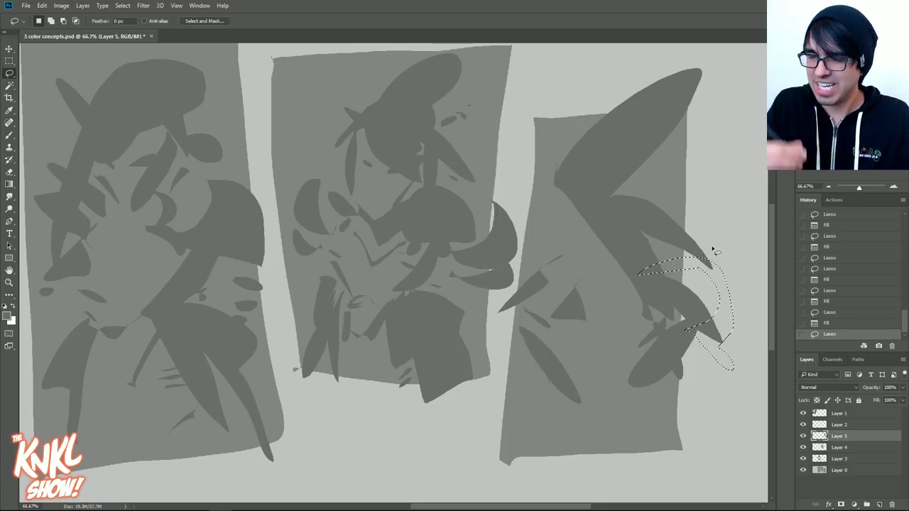
key("alt+BackSpace")
mouse_move(641, 376)
left_mouse_down()
mouse_move(604, 428)
mouse_move(619, 408)
mouse_move(615, 390)
mouse_move(587, 389)
mouse_move(585, 400)
mouse_move(625, 381)
left_mouse_up()
key("alt+BackSpace")
left_click(615, 377)
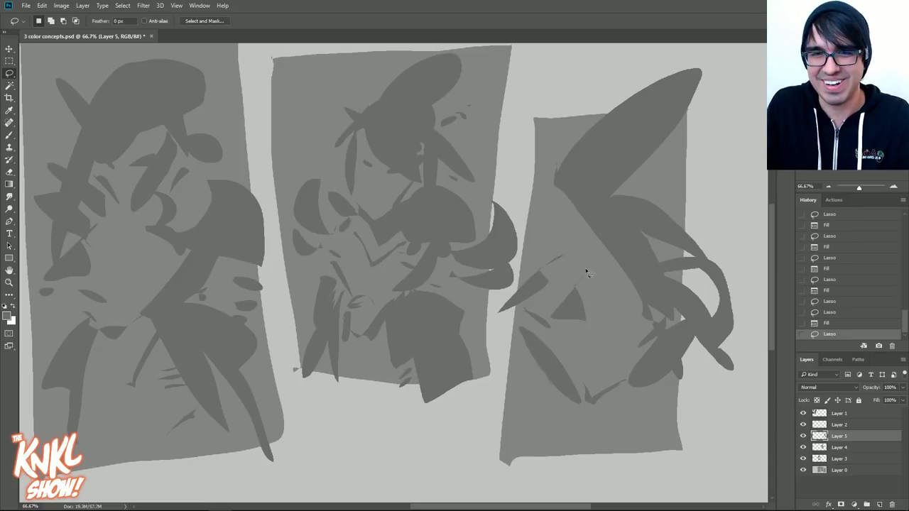
Lasso and fill an angular dark shape below the third figure's hair, beside the neck, and deselect
mouse_move(622, 267)
left_mouse_down()
mouse_move(604, 272)
mouse_move(623, 331)
mouse_move(649, 305)
left_mouse_up()
key("alt+BackSpace")
key("ctrl+d")
left_click(611, 317)
key("alt+BackSpace")
left_click(629, 349)
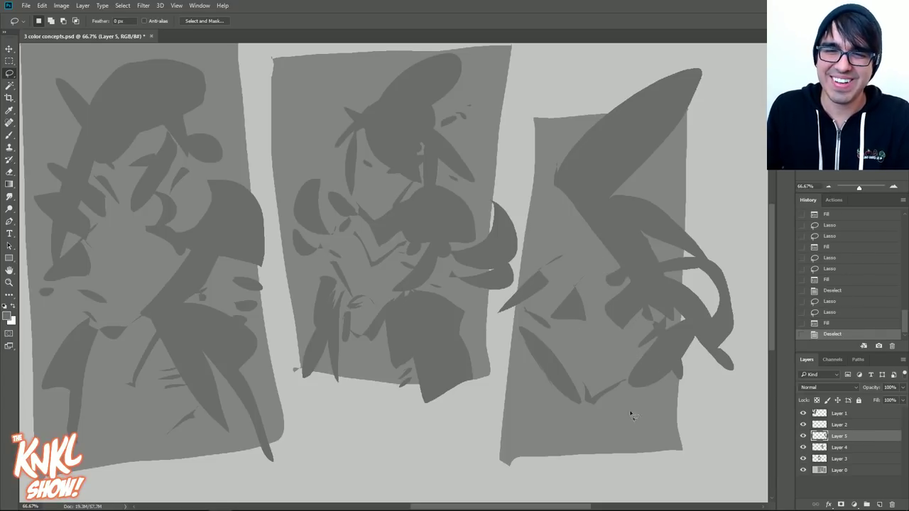
Lasso and fill a large flared shape over the third panel's lower corner and a small leaf shape beside it
mouse_move(625, 387)
left_mouse_down()
mouse_move(700, 400)
mouse_move(668, 382)
left_mouse_up()
key("alt+BackSpace")
key("alt+BackSpace")
key("alt+BackSpace")
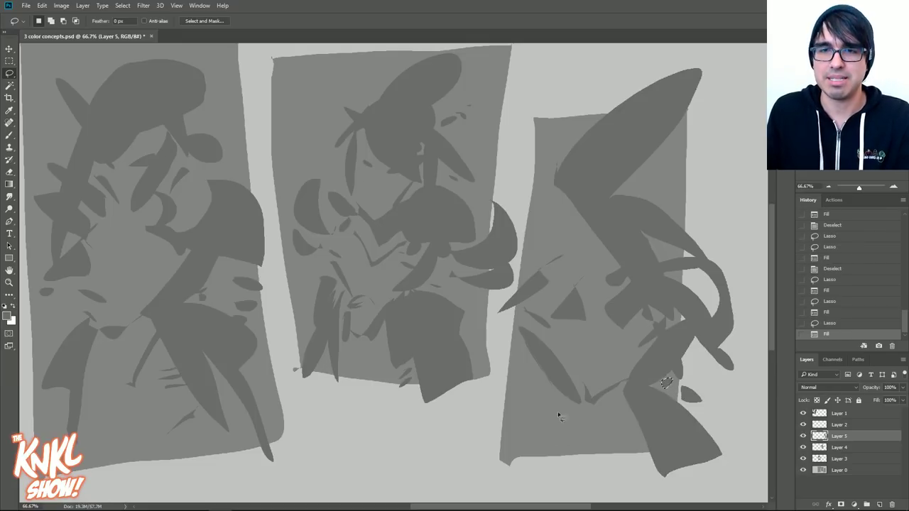
Lasso and fill a small spike under the front of the third figure's hat and a curved shape behind it
mouse_move(573, 221)
left_mouse_down()
mouse_move(563, 189)
mouse_move(558, 213)
left_mouse_up()
key("alt+BackSpace")
mouse_move(643, 208)
left_mouse_down()
mouse_move(653, 182)
mouse_move(632, 160)
left_mouse_up()
key("alt+BackSpace")
key("ctrl+d")
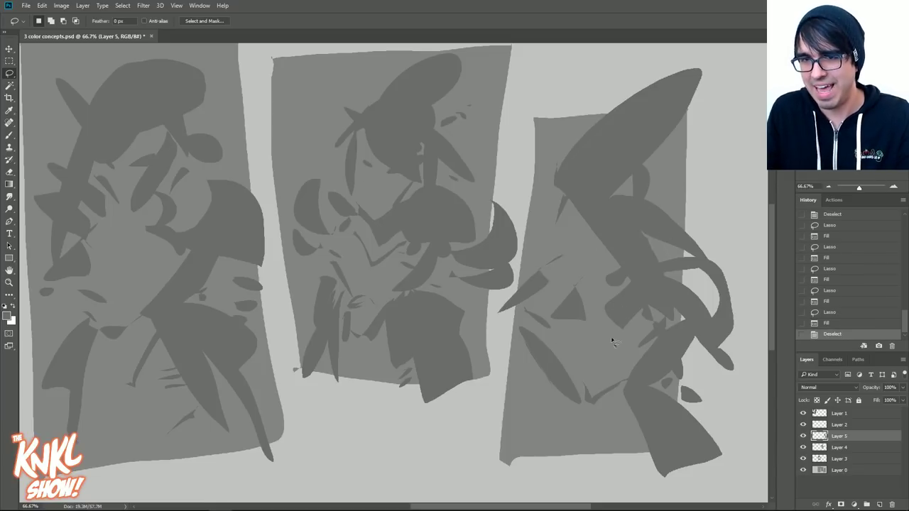
Lasso and fill a slim blade shape near the third panel's lower edge and deselect
left_click_drag(533, 463, 547, 402)
key("alt+BackSpace")
key("ctrl+d")
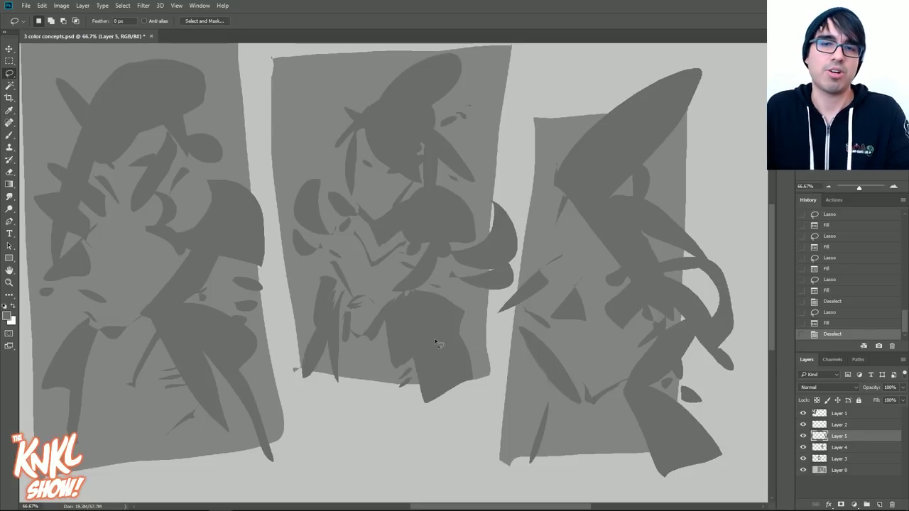
Set the foreground color to the lighter gray #929292
left_click(9, 317)
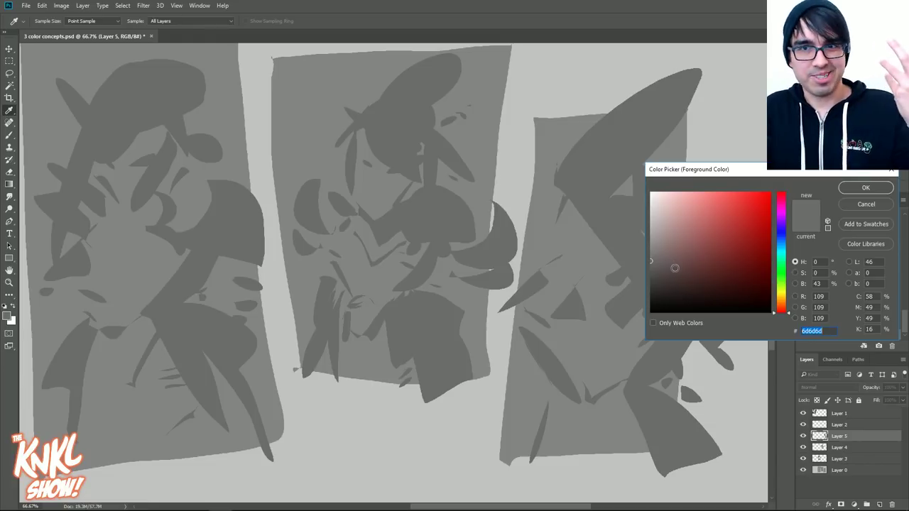
left_click_drag(653, 258, 647, 252)
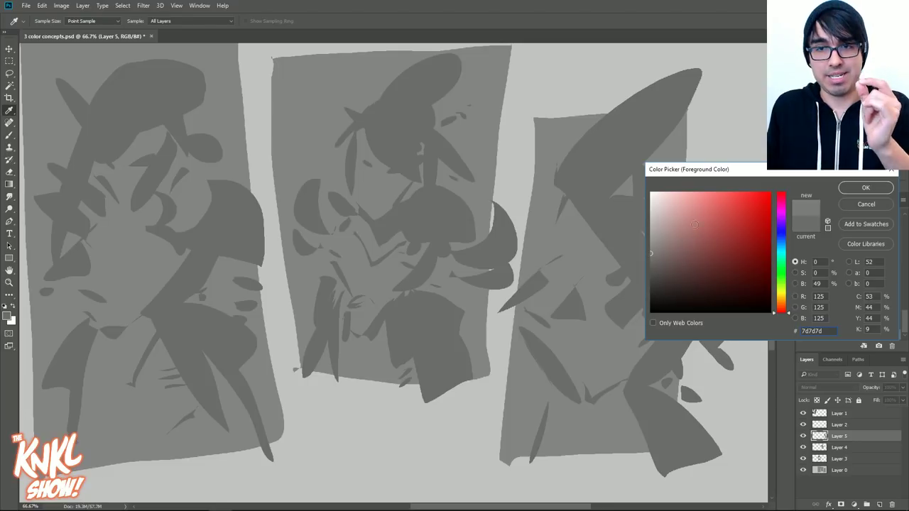
left_click(585, 237)
left_click_drag(651, 248, 573, 248)
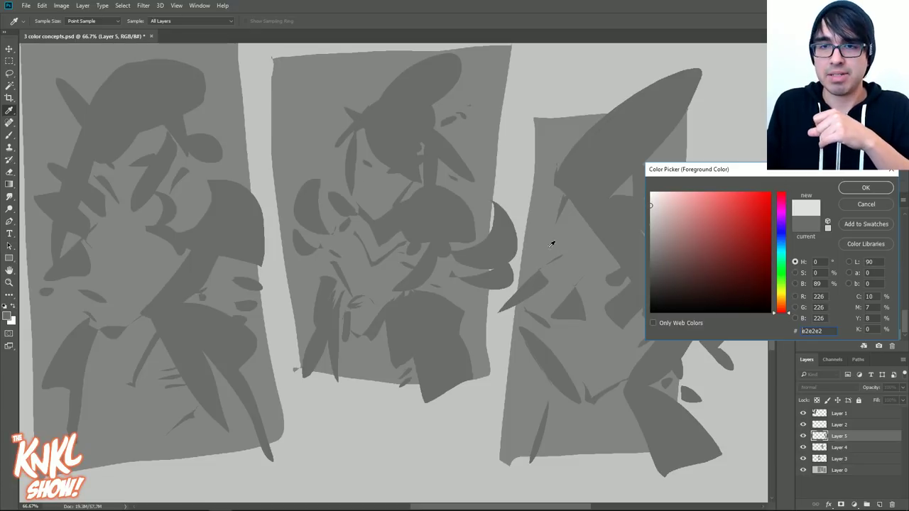
left_click(551, 243)
left_click_drag(651, 251, 647, 243)
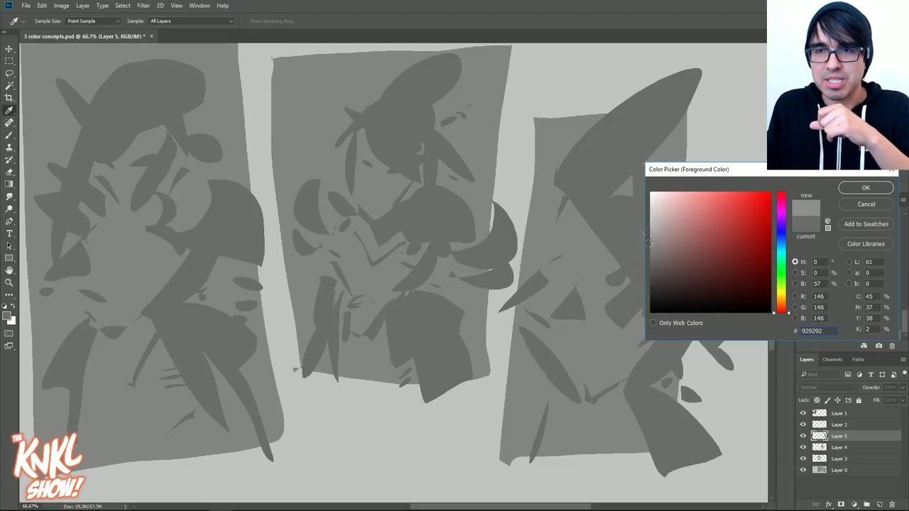
left_click(842, 188)
Lasso and fill a light face plane beneath the third figure's hat and deselect
key("l")
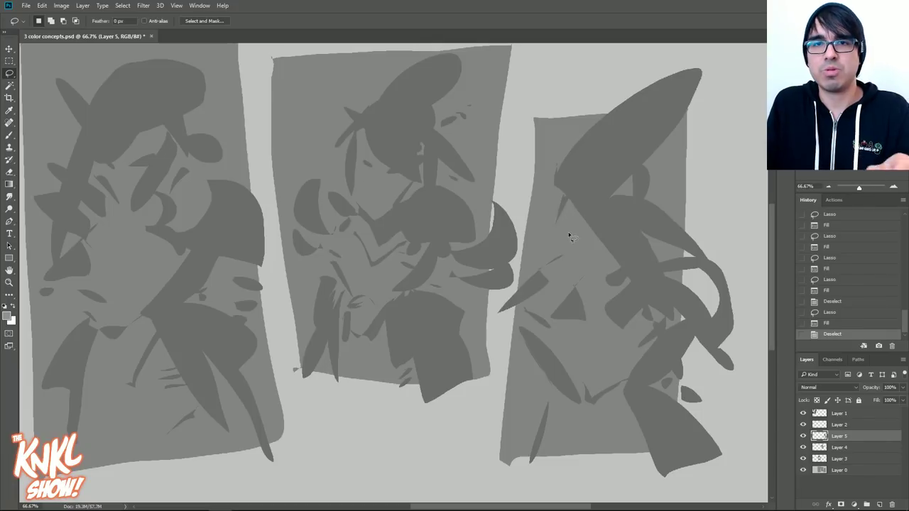
mouse_move(610, 272)
left_mouse_down()
mouse_move(569, 221)
mouse_move(596, 270)
mouse_move(582, 213)
left_mouse_up()
key("alt+BackSpace")
key("ctrl+d")
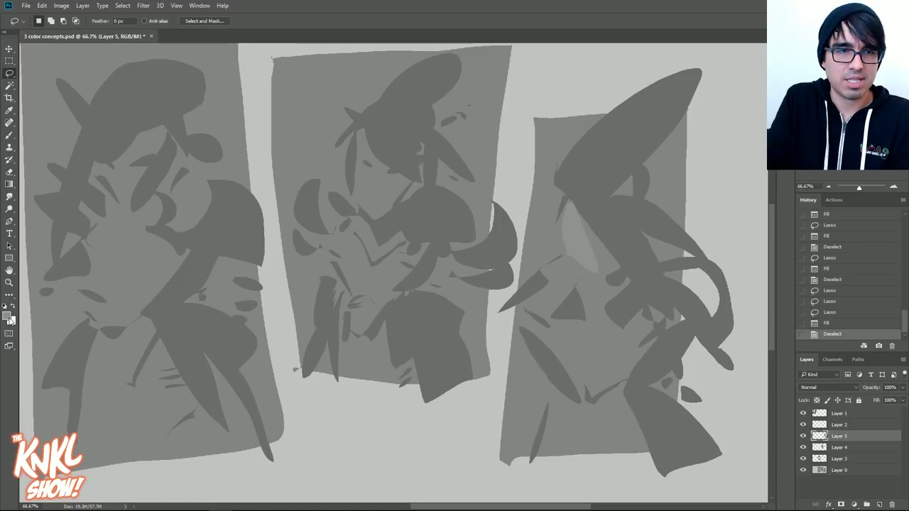
Set the foreground color to #9e9e9e and fill a lassoed lighter plane over the third figure's face
left_click(7, 317)
left_click_drag(652, 241, 651, 238)
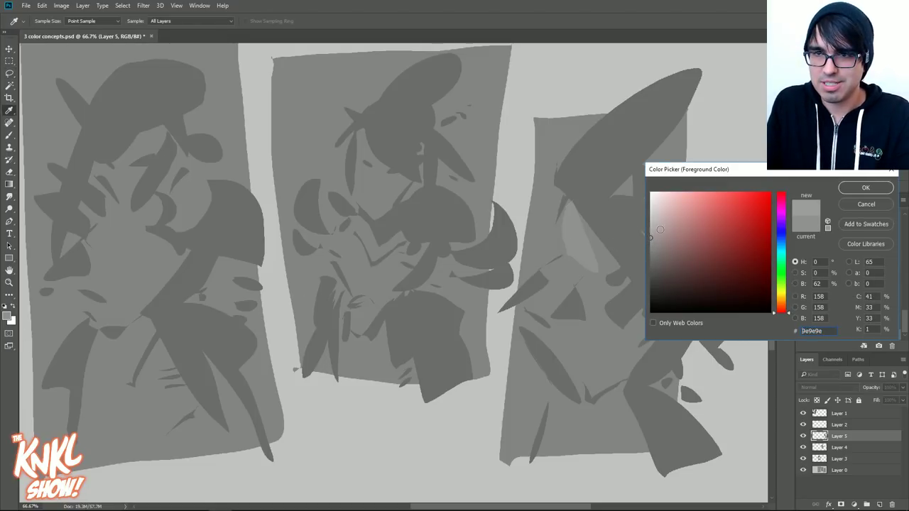
left_click(855, 191)
left_click_drag(568, 211, 572, 217)
key("alt+BackSpace")
key("ctrl+d")
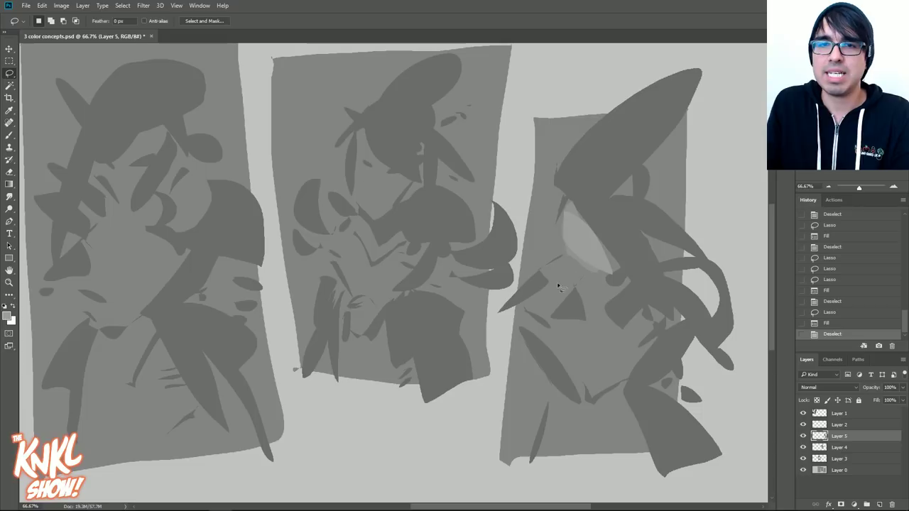
Lasso and fill a light leaf shape near the third figure's shoulder and a thin light strip along the hat's front edge
key("alt+BackSpace")
mouse_move(551, 260)
left_mouse_down()
mouse_move(570, 273)
mouse_move(552, 243)
left_mouse_up()
key("alt+BackSpace")
key("alt+BackSpace")
left_click_drag(556, 184, 553, 179)
key("alt+BackSpace")
left_click(647, 203)
Lasso and fill light collar shapes below the third figure's face and a light inverted triangle on the chest
mouse_move(570, 289)
left_mouse_down()
mouse_move(550, 290)
mouse_move(570, 279)
left_mouse_up()
key("ctrl+d")
key("alt+BackSpace")
key("alt+BackSpace")
mouse_move(553, 318)
left_mouse_down()
mouse_move(558, 337)
mouse_move(575, 321)
left_mouse_up()
key("alt+BackSpace")
Lasso and fill a large light rounded shape at the third panel's base and another crossing its side edge
mouse_move(563, 393)
left_mouse_down()
mouse_move(556, 415)
mouse_move(608, 478)
mouse_move(567, 396)
left_mouse_up()
key("alt+BackSpace")
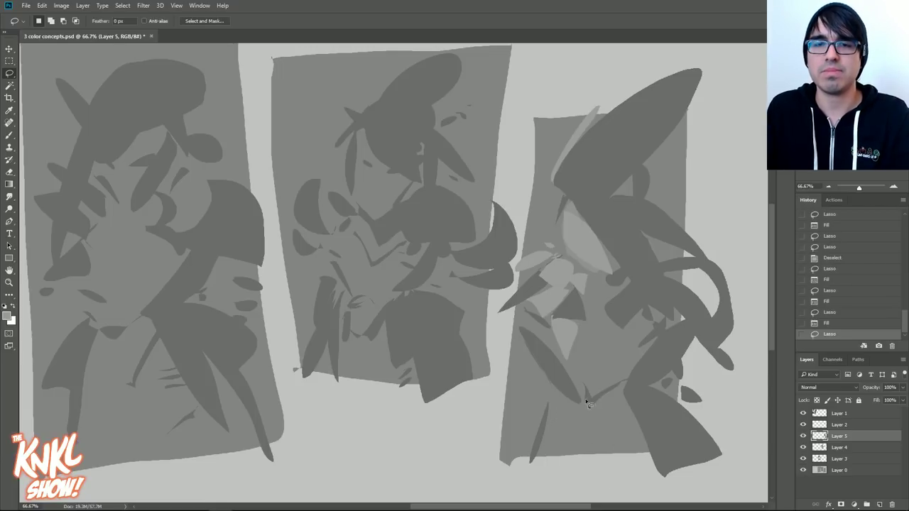
key("ctrl+d")
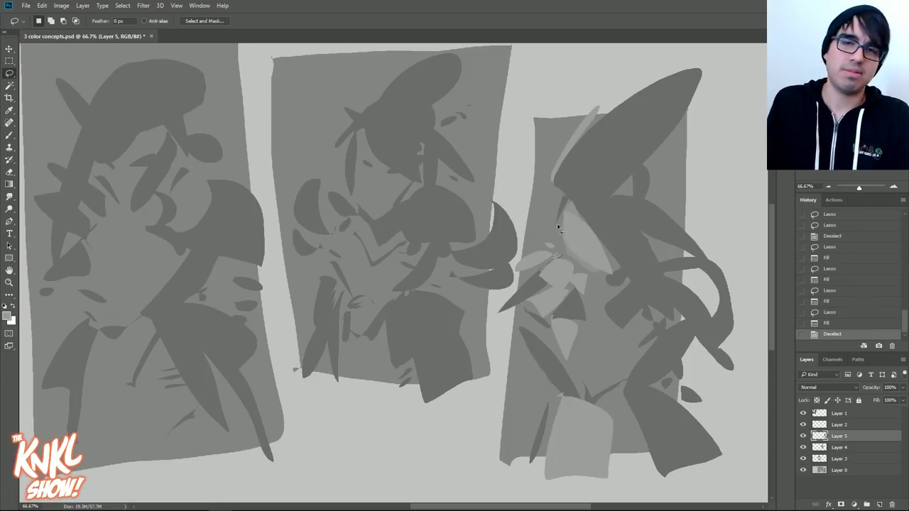
mouse_move(530, 358)
left_mouse_down()
mouse_move(486, 305)
mouse_move(529, 355)
left_mouse_up()
key("alt+BackSpace")
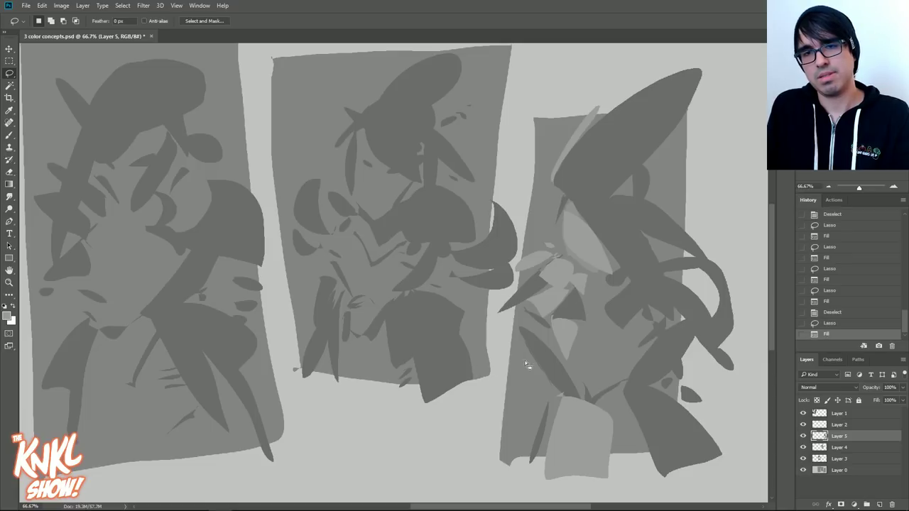
key("ctrl+d")
Lasso and fill small light leaf shapes in front of the third figure's face and light accents behind the hat
left_click_drag(525, 248, 553, 216)
left_click_drag(542, 242, 543, 246)
key("alt+BackSpace")
key("alt+BackSpace")
mouse_move(664, 200)
left_mouse_down()
mouse_move(648, 187)
mouse_move(619, 191)
mouse_move(637, 171)
left_mouse_up()
key("ctrl+d")
key("alt+BackSpace")
key("ctrl+d")
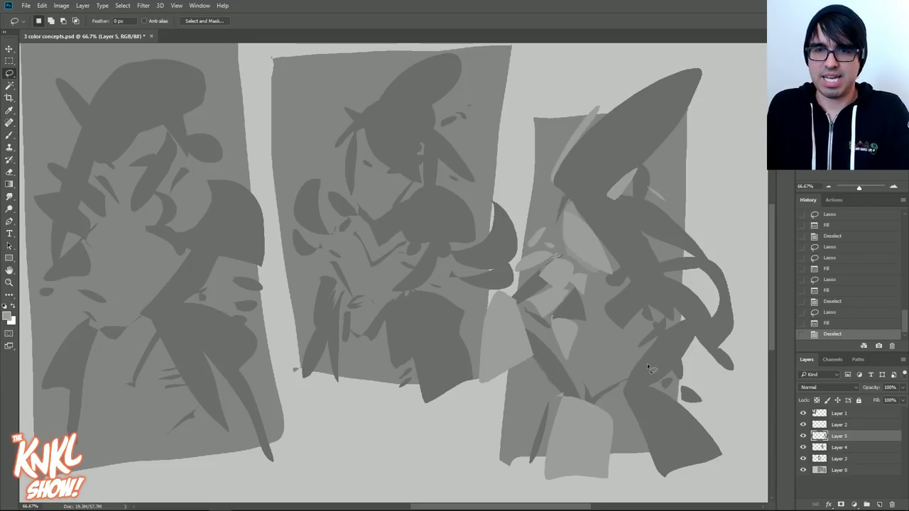
Create a new layer directly above Layer 5 for brush work on the third figure
key("b")
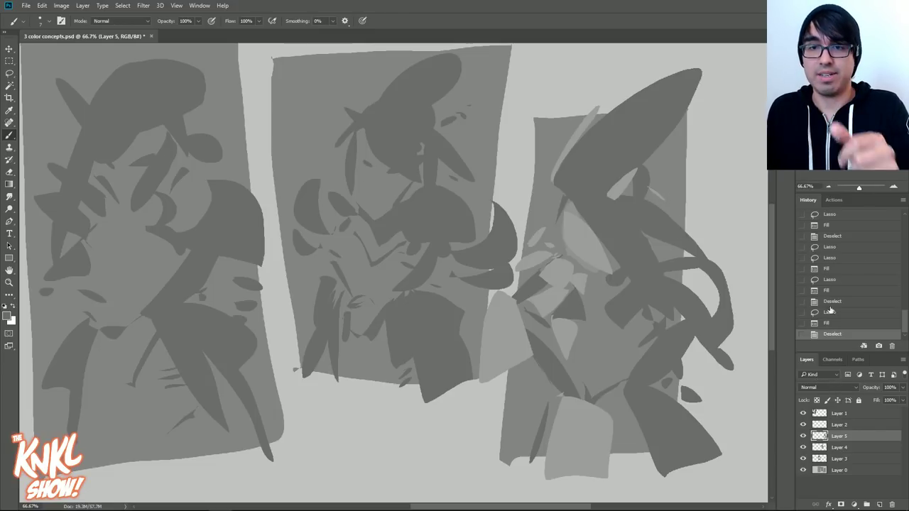
left_click(893, 188)
mouse_move(631, 320)
left_mouse_down()
mouse_move(339, 220)
mouse_move(375, 255)
left_mouse_up()
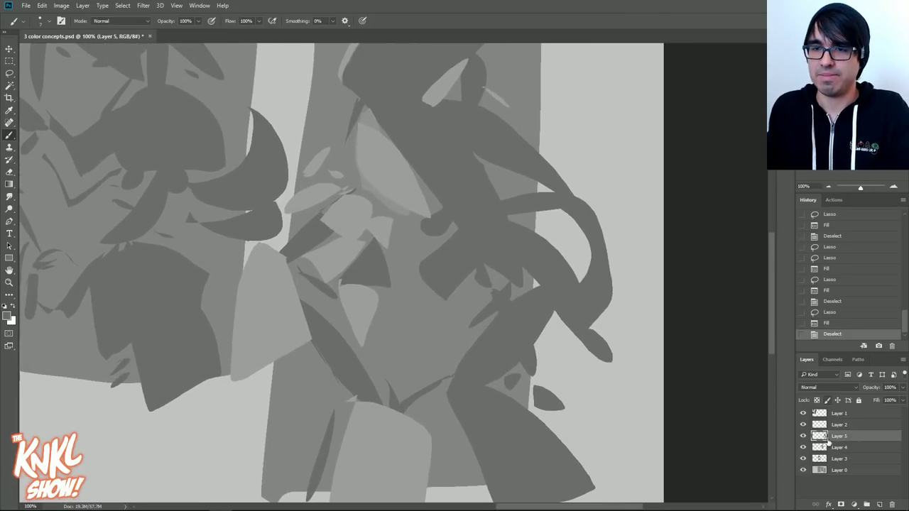
key("ctrl+shift+n")
key("Return")
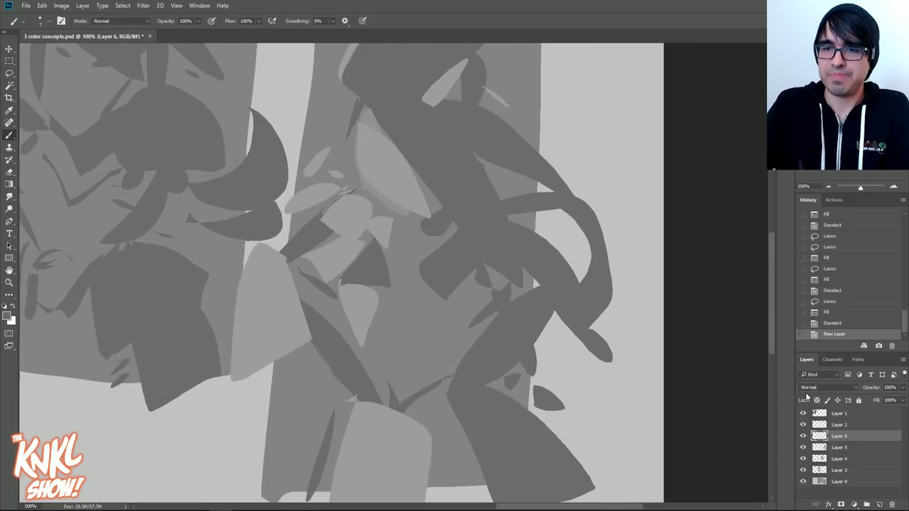
Choose the INK brush, sample the light gray from the third figure's face and reduce the brush size
right_click(477, 222)
left_click(492, 326)
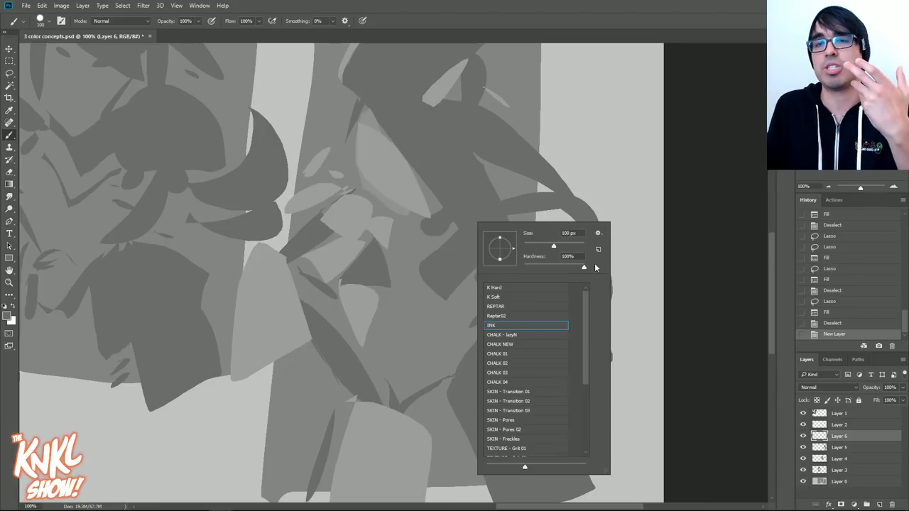
left_click_drag(436, 220, 540, 220)
left_click(493, 175, "alt")
key("bracketleft")
key("bracketleft")
key("bracketleft")
key("bracketleft")
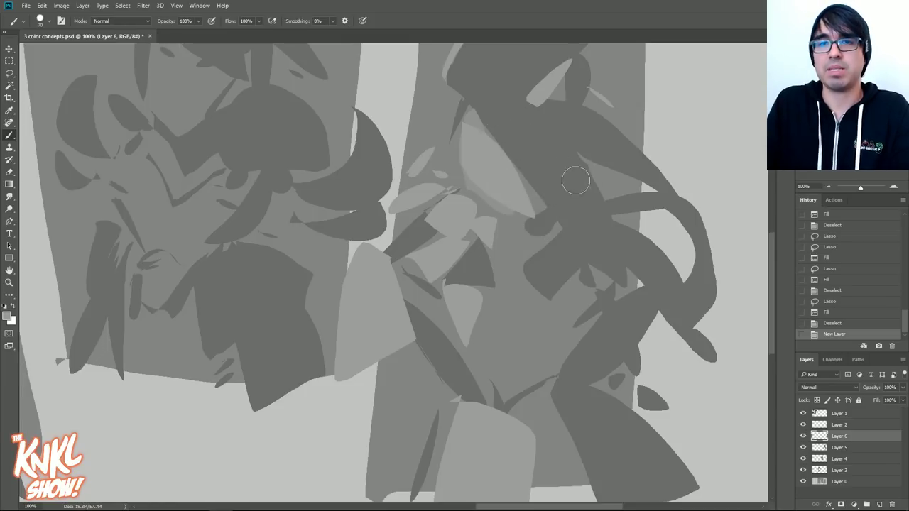
Try scribbled light gray brush strokes across the third figure's hair and chest and revert them
right_click(585, 235)
left_click(609, 252)
mouse_move(509, 162)
left_mouse_down()
mouse_move(588, 142)
mouse_move(573, 162)
mouse_move(584, 162)
mouse_move(520, 194)
mouse_move(586, 106)
mouse_move(505, 97)
mouse_move(527, 54)
mouse_move(497, 91)
mouse_move(591, 172)
mouse_move(601, 248)
mouse_move(546, 301)
mouse_move(583, 285)
mouse_move(535, 306)
mouse_move(617, 217)
mouse_move(509, 316)
mouse_move(584, 254)
mouse_move(616, 211)
mouse_move(501, 284)
left_mouse_up()
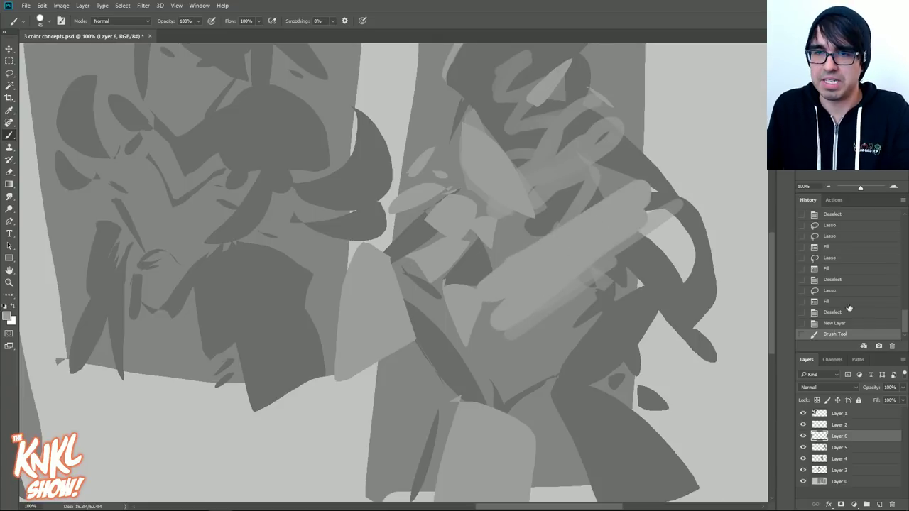
left_click(858, 324)
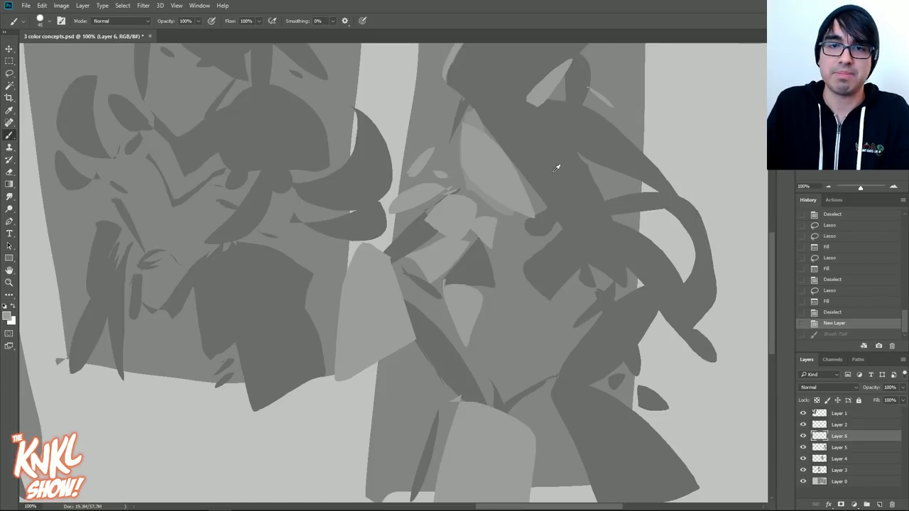
Reselect the INK brush, try dark gray strokes over the third figure's hair and undo the last one
right_click(551, 196)
left_click(580, 297)
left_click_drag(548, 151, 677, 118)
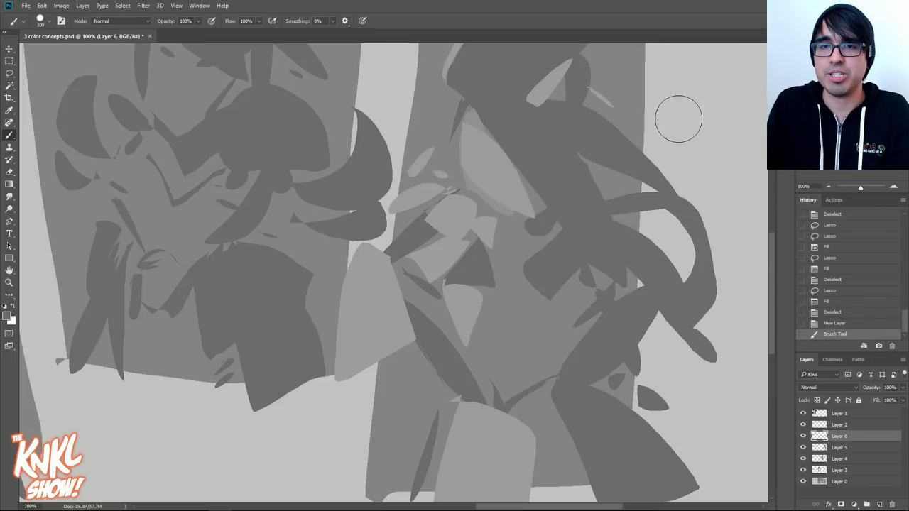
mouse_move(580, 199)
left_mouse_down()
mouse_move(654, 179)
mouse_move(697, 192)
mouse_move(692, 155)
mouse_move(724, 210)
mouse_move(681, 350)
mouse_move(685, 453)
mouse_move(670, 376)
mouse_move(692, 362)
left_mouse_up()
key("ctrl+z")
mouse_move(531, 243)
left_mouse_down()
mouse_move(489, 345)
mouse_move(471, 304)
mouse_move(466, 316)
left_mouse_up()
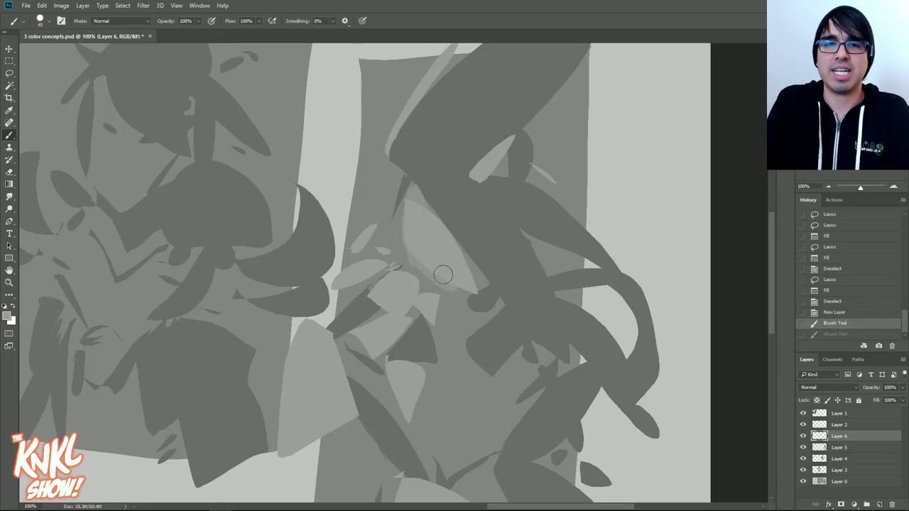
Sample the mid gray and paint over the lower part of the third figure's light face plane
mouse_move(417, 252)
left_mouse_down()
mouse_move(468, 285)
mouse_move(441, 260)
mouse_move(408, 259)
mouse_move(457, 291)
mouse_move(433, 236)
mouse_move(444, 246)
mouse_move(432, 264)
left_mouse_up()
left_click(454, 295, "alt")
mouse_move(451, 295)
left_mouse_down()
mouse_move(415, 207)
mouse_move(420, 236)
left_mouse_up()
Paint a thicker dark hair strand along the front of the third figure's face and a curled lock behind the hat
left_click(408, 245, "alt")
left_click_drag(417, 186, 397, 250)
left_click_drag(424, 181, 391, 234)
left_click_drag(409, 161, 390, 225)
left_click_drag(406, 178, 394, 223)
left_click_drag(483, 184, 536, 219)
key("space")
left_click_drag(502, 245, 479, 177)
Paint along the third figure's jaw and cover the face plane with sampled mid gray using a larger brush
left_click_drag(421, 231, 441, 236)
left_click_drag(426, 234, 449, 244)
key("bracketright")
key("bracketright")
key("bracketright")
left_click(447, 211, "alt")
left_click_drag(430, 174, 443, 199)
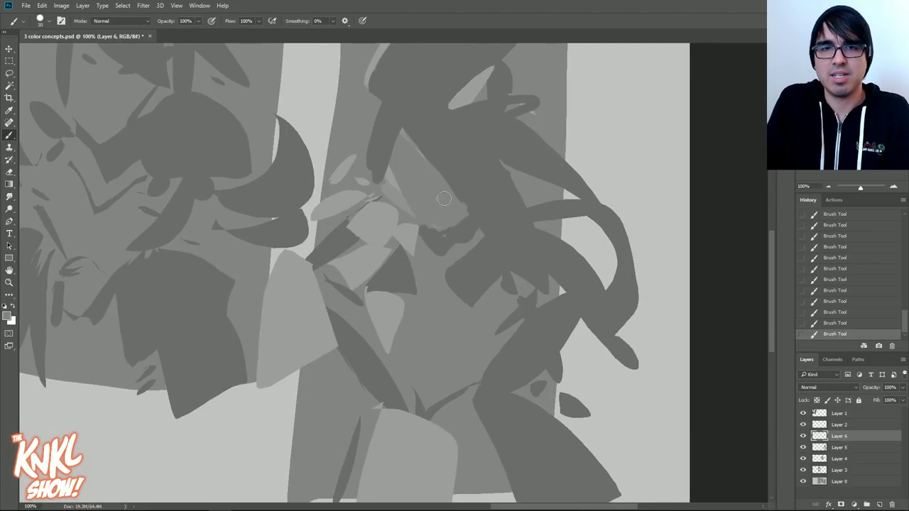
Sample the dark gray and paint a small mouth on the third figure's face with a small brush
left_click(456, 236, "alt")
key("bracketleft")
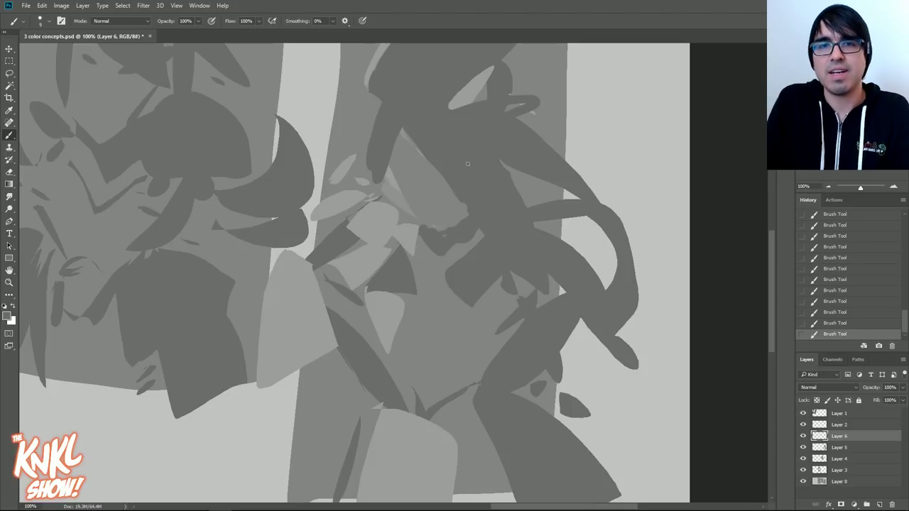
key("bracketright")
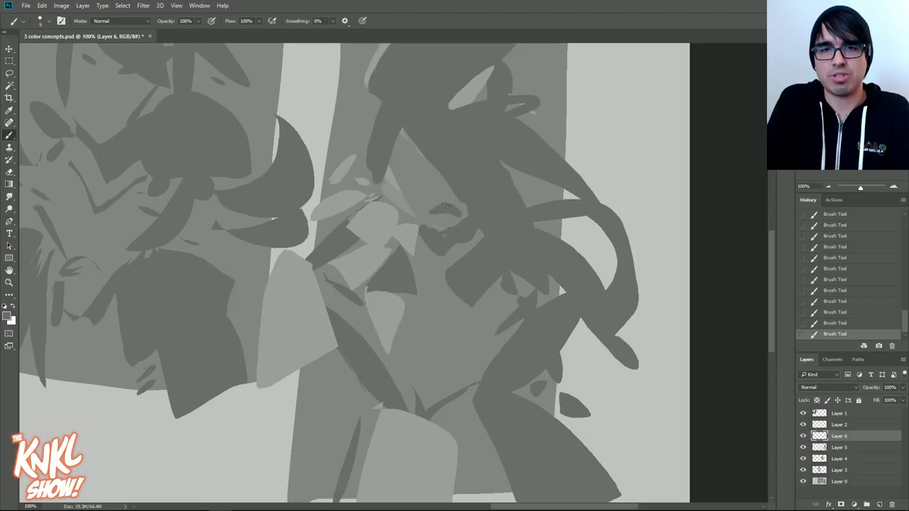
left_click_drag(607, 136, 641, 145)
left_click(850, 303)
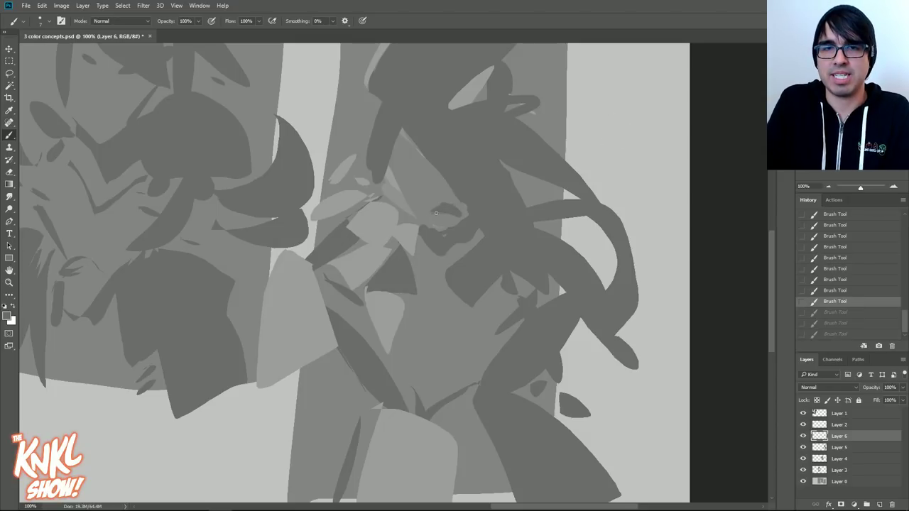
key("ctrl+shift+z")
key("ctrl+shift+z")
key("ctrl+shift+z")
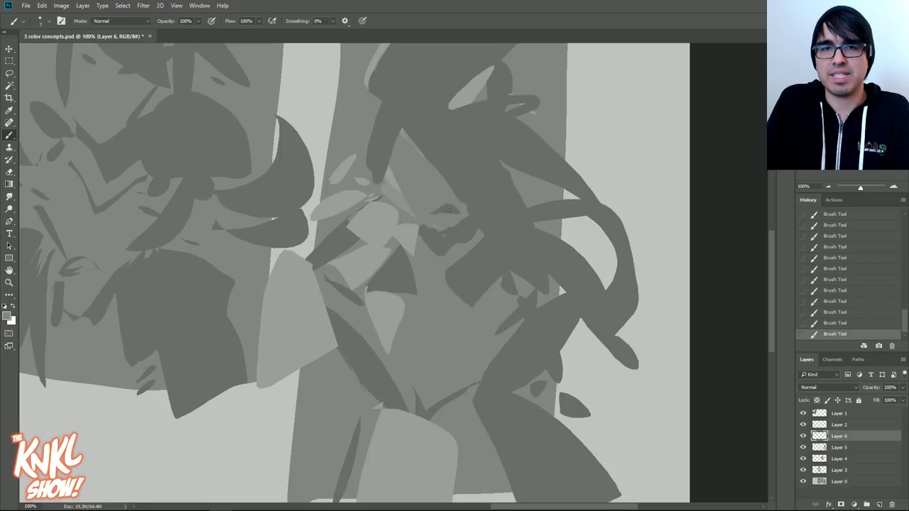
Paint the dark eye, eyebrow and nose shadow on the third figure's face
mouse_move(438, 172)
left_mouse_down()
mouse_move(416, 181)
mouse_move(406, 162)
mouse_move(423, 174)
left_mouse_up()
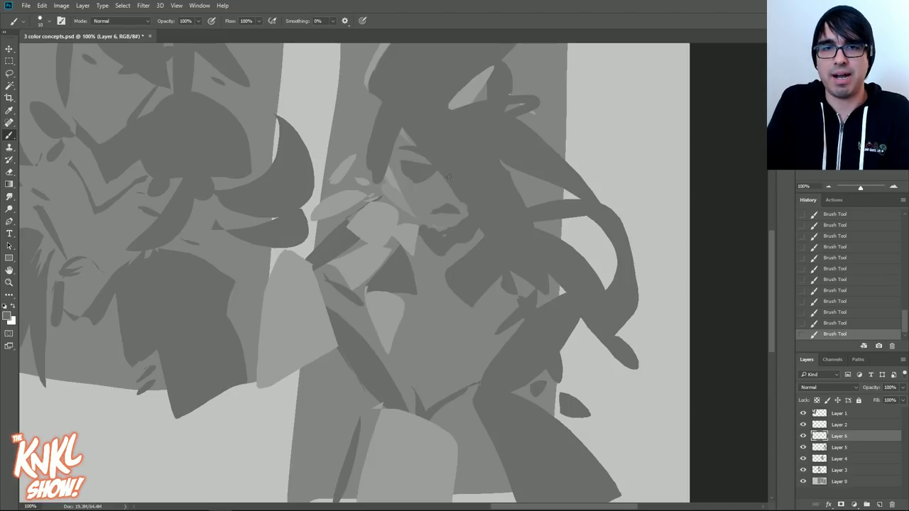
key("bracketright")
key("bracketright")
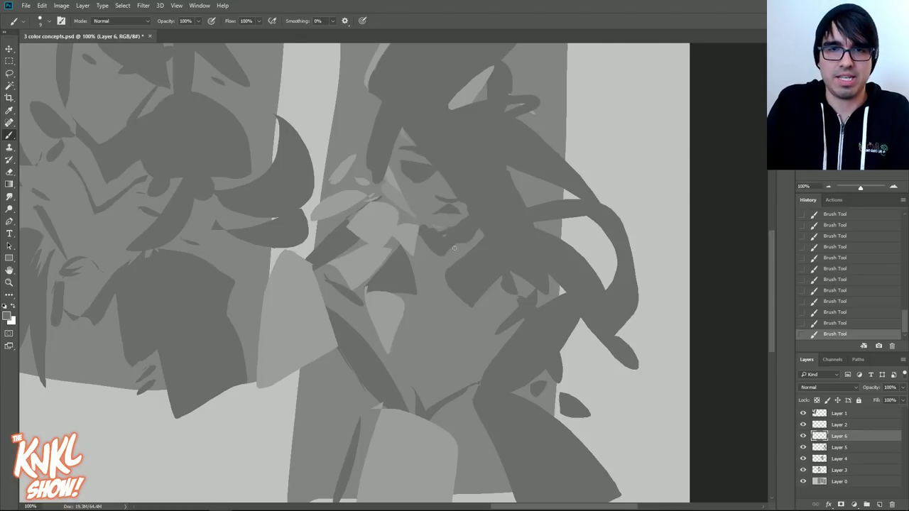
Paint the dark shadow under the third figure's jaw and refine the chin edge with a smaller brush
left_click_drag(422, 230, 446, 249)
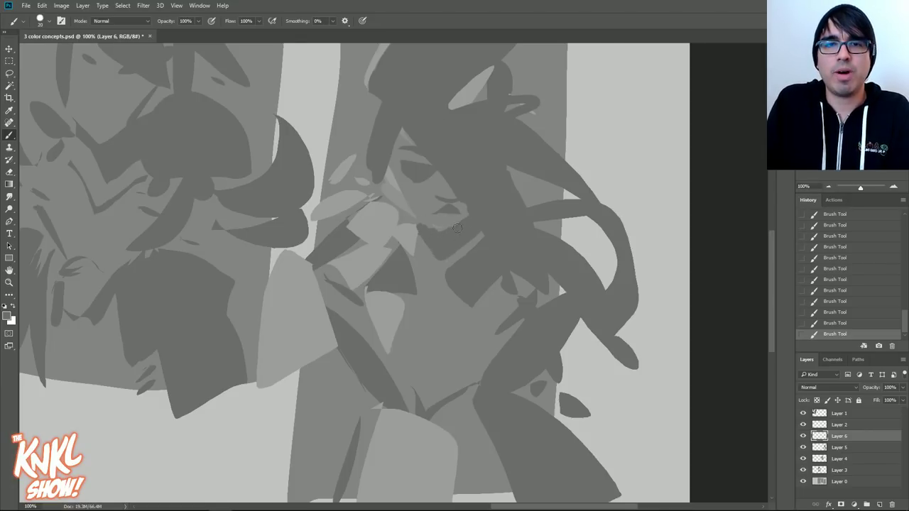
key("bracketleft")
key("bracketleft")
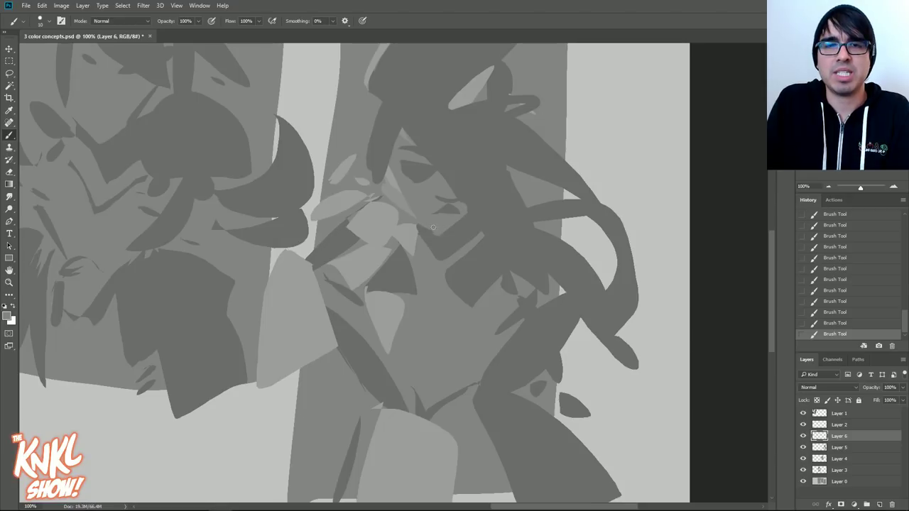
left_click_drag(400, 283, 443, 375)
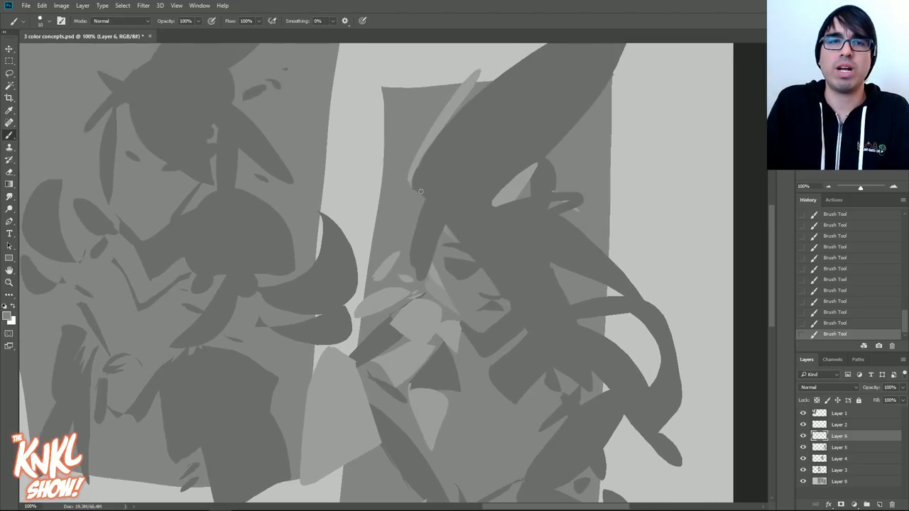
Paint a white light source with short rays above and beside the third figure to mark the lighting direction
left_click(13, 305)
mouse_move(371, 63)
left_mouse_down()
mouse_move(327, 129)
mouse_move(338, 119)
mouse_move(362, 173)
left_mouse_up()
left_click_drag(367, 113, 389, 132)
left_click_drag(390, 89, 410, 100)
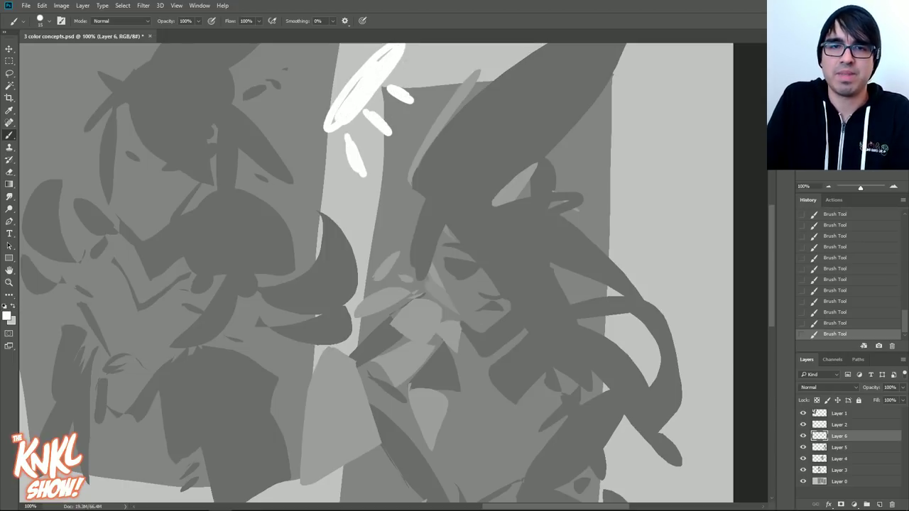
left_click_drag(402, 64, 426, 60)
left_click(437, 53)
left_click_drag(338, 158, 329, 179)
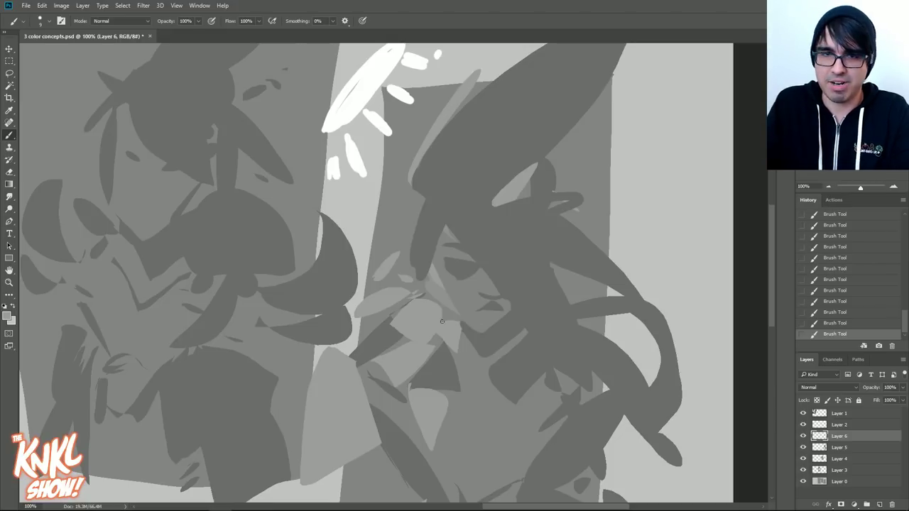
Paint light gray highlights along the lit edge of the third figure's face and forehead with a larger brush
left_click_drag(411, 256, 426, 277)
key("bracketright")
key("bracketright")
mouse_move(439, 238)
left_mouse_down()
mouse_move(437, 200)
mouse_move(407, 241)
mouse_move(416, 211)
mouse_move(422, 239)
left_mouse_up()
Sample the dark gray and fill out the hair tuft behind the third figure's head with a larger brush
left_click(438, 203, "alt")
key("bracketright")
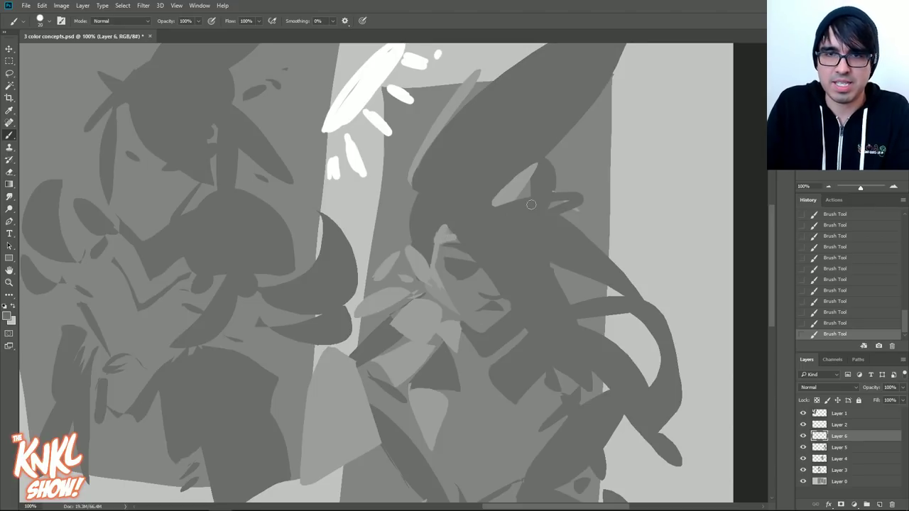
mouse_move(558, 176)
left_mouse_down()
mouse_move(586, 192)
mouse_move(556, 184)
left_mouse_up()
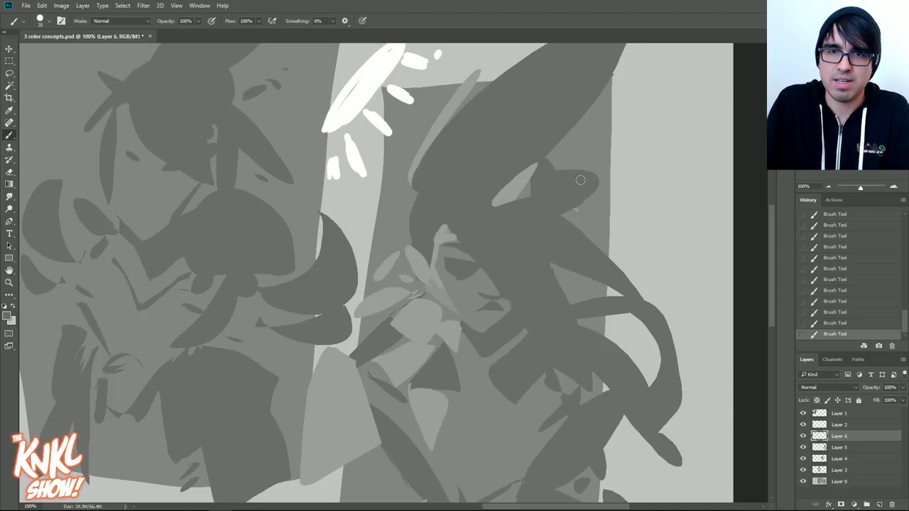
Paint light gray fingers on the third figure's raised hand and separate them with sampled dark gray
scroll(532, 178, "down", 5)
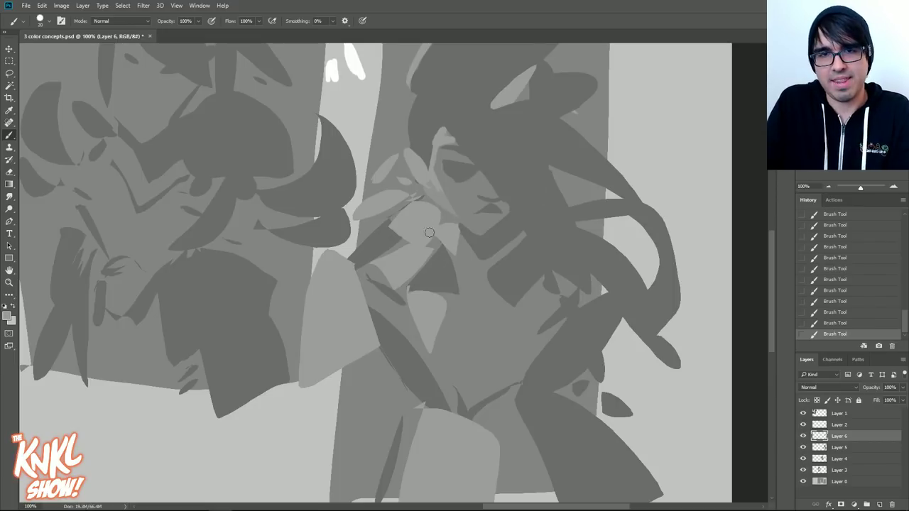
key("bracketleft")
mouse_move(444, 246)
left_mouse_down()
mouse_move(458, 231)
mouse_move(468, 257)
mouse_move(463, 248)
left_mouse_up()
left_click(458, 242, "alt")
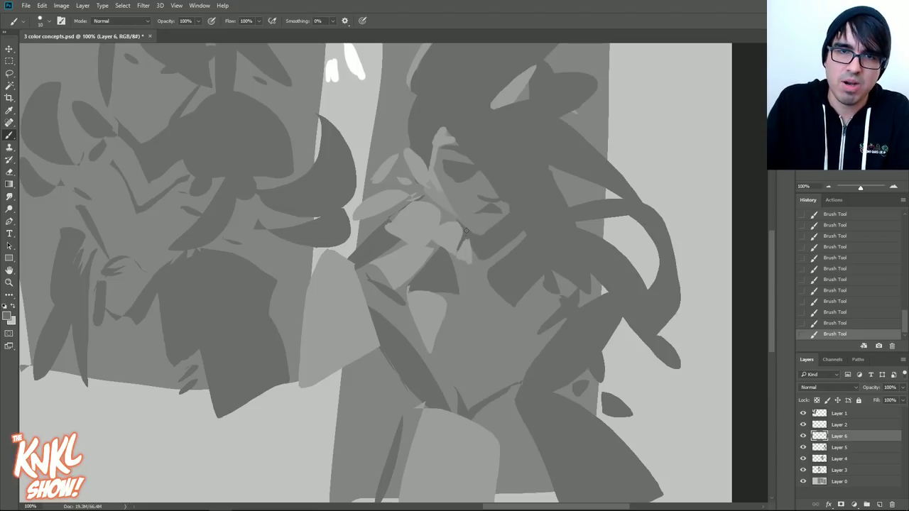
left_click_drag(426, 202, 447, 216)
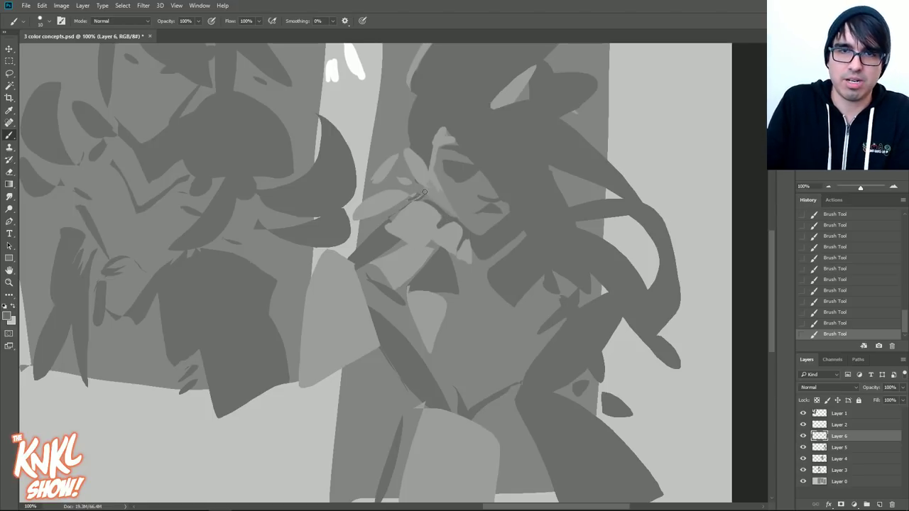
Paint dark shadow strokes along the back of the third figure's raised hand and sample tones around the wrist
left_click_drag(412, 193, 395, 206)
key("]")
left_click_drag(408, 196, 388, 220)
left_click(413, 217, "alt")
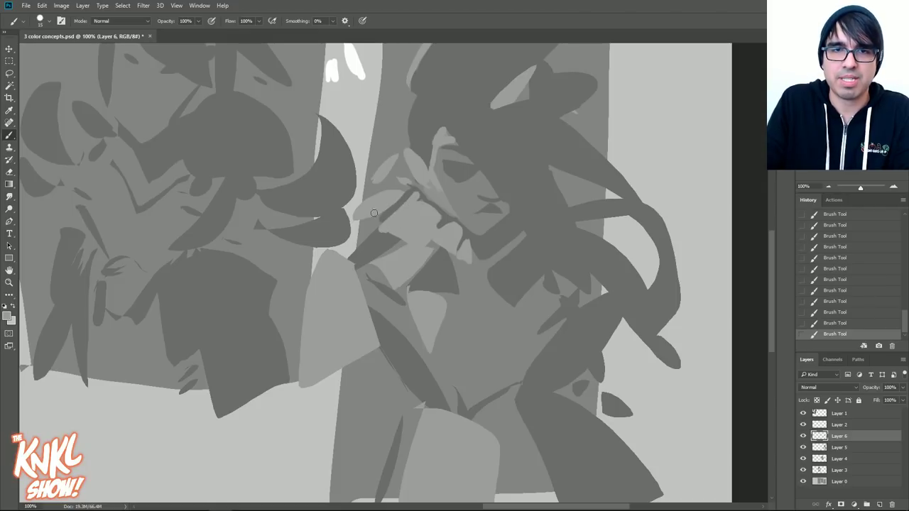
left_click(375, 249, "alt")
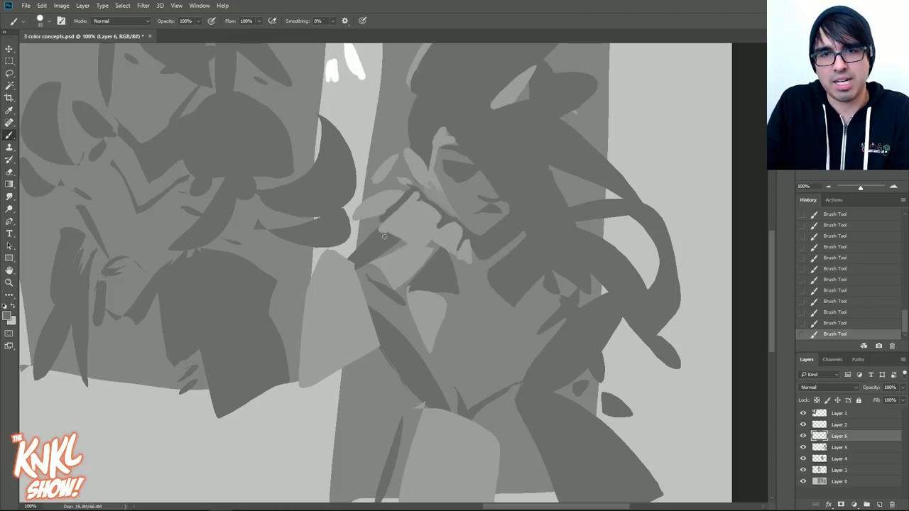
Outline the hand's planes and fingers in dark gray and paint the neck and collar shadows below the chin
mouse_move(391, 213)
left_mouse_down()
mouse_move(379, 232)
mouse_move(431, 248)
mouse_move(433, 230)
mouse_move(400, 235)
mouse_move(416, 253)
mouse_move(437, 238)
mouse_move(430, 230)
mouse_move(460, 257)
left_mouse_up()
left_click(415, 236, "alt")
left_click(398, 242, "alt")
left_click(425, 233, "alt")
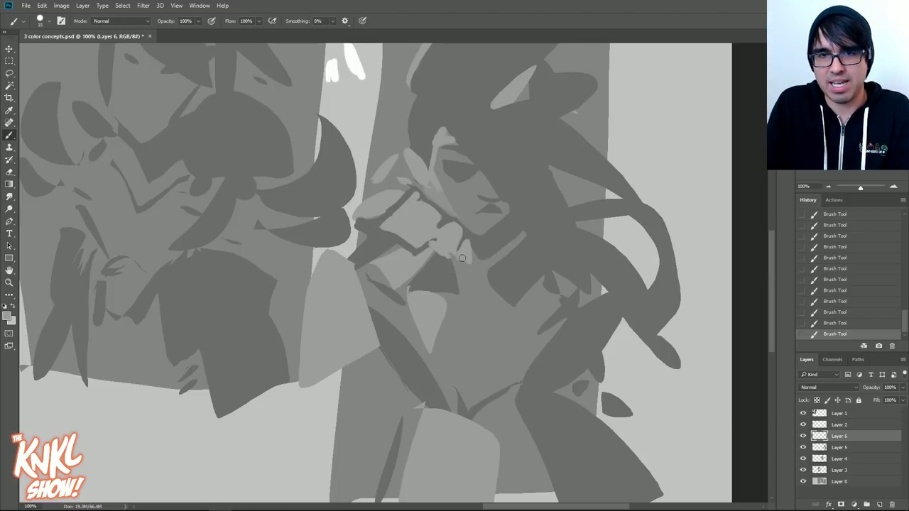
left_click(478, 260, "alt")
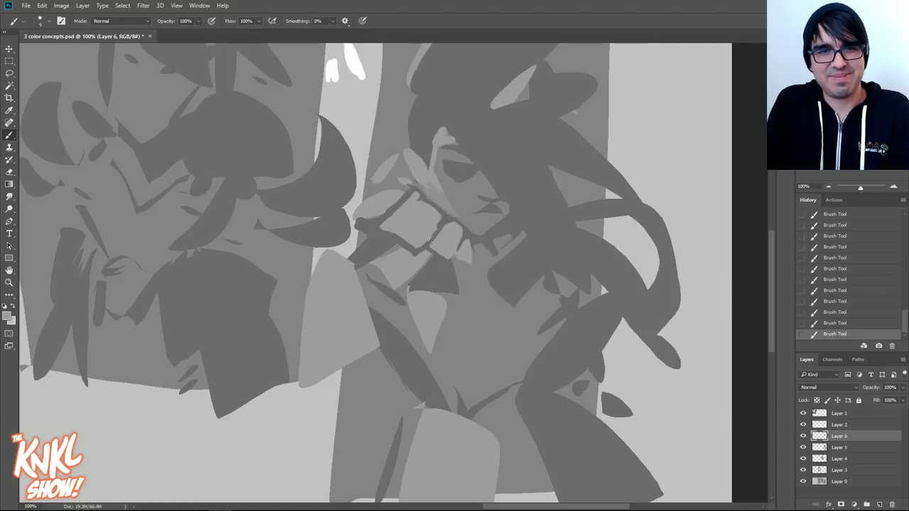
mouse_move(458, 277)
left_mouse_down()
mouse_move(475, 291)
mouse_move(497, 267)
left_mouse_up()
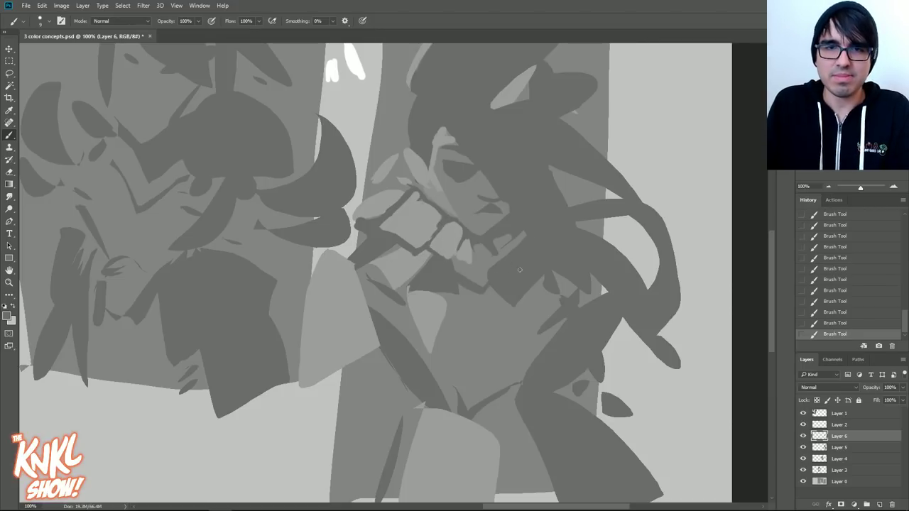
Outline the third figure's large sleeve in dark gray and darken the area between the sleeve and torso
mouse_move(405, 348)
left_mouse_down()
mouse_move(420, 314)
mouse_move(430, 368)
left_mouse_up()
mouse_move(366, 233)
left_mouse_down()
mouse_move(369, 254)
mouse_move(314, 247)
mouse_move(321, 405)
mouse_move(313, 396)
mouse_move(394, 335)
left_mouse_up()
key("bracketright")
left_click_drag(338, 390, 360, 367)
mouse_move(399, 307)
left_mouse_down()
mouse_move(411, 335)
mouse_move(439, 305)
mouse_move(407, 324)
left_mouse_up()
key("bracketright")
key("bracketright")
left_click_drag(410, 311, 428, 305)
Paint dark hanging folds below the third figure's sleeve with a smaller brush
key("bracketleft")
mouse_move(395, 442)
left_mouse_down()
mouse_move(401, 346)
mouse_move(386, 420)
left_mouse_up()
left_click_drag(391, 361, 371, 449)
left_click_drag(396, 395, 383, 460)
left_click_drag(354, 390, 356, 477)
mouse_move(378, 446)
left_mouse_down()
mouse_move(368, 474)
mouse_move(387, 477)
left_mouse_up()
Paint the first bands across the third figure's waist using sampled tones and a larger brush
left_click(365, 487, "alt")
left_click_drag(413, 412, 387, 472)
left_click(434, 403, "alt")
mouse_move(398, 390)
left_mouse_down()
mouse_move(409, 413)
mouse_move(500, 419)
left_mouse_up()
left_click(456, 427, "alt")
key("bracketright")
left_click_drag(432, 386, 486, 406)
Outline the upper and lower edges of the waist bands with a smaller brush
key("bracketleft")
mouse_move(438, 370)
left_mouse_down()
mouse_move(488, 381)
mouse_move(441, 380)
mouse_move(492, 391)
mouse_move(504, 410)
mouse_move(501, 430)
left_mouse_up()
left_click(439, 382, "alt")
key("bracketleft")
left_click_drag(473, 415, 508, 440)
key("bracketright")
mouse_move(496, 388)
left_mouse_down()
mouse_move(495, 369)
mouse_move(430, 363)
left_mouse_up()
Paint the third figure's chest area with sampled gray and a much larger brush
left_click(470, 308, "alt")
left_click(406, 259, "alt")
key("bracketright")
key("bracketright")
key("bracketright")
mouse_move(458, 306)
left_mouse_down()
mouse_move(500, 312)
mouse_move(462, 318)
mouse_move(506, 321)
left_mouse_up()
Shape the torso with sampled grays, painting dark shadow along its side and refining the edge with a smaller brush
left_click(435, 319, "alt")
key("bracketleft")
mouse_move(445, 315)
left_mouse_down()
mouse_move(453, 333)
mouse_move(440, 348)
left_mouse_up()
key("bracketright")
mouse_move(506, 303)
left_mouse_down()
mouse_move(520, 317)
mouse_move(516, 304)
mouse_move(546, 309)
mouse_move(532, 308)
mouse_move(507, 355)
left_mouse_up()
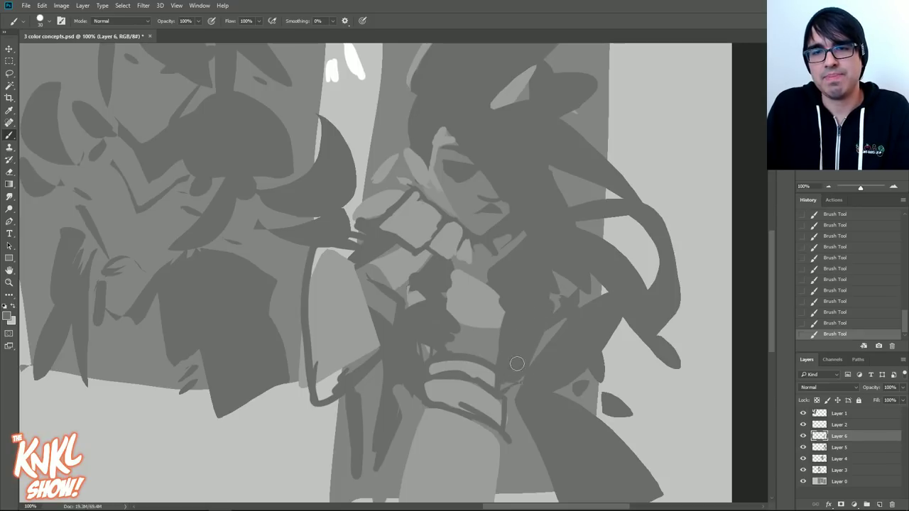
left_click(496, 347, "alt")
key("bracketleft")
key("bracketleft")
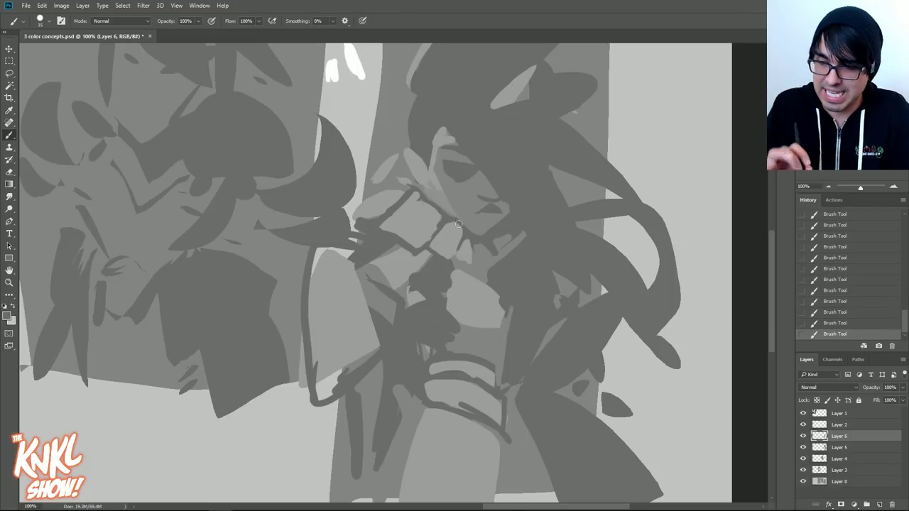
Paint the dark shadow below the third figure's raised hand and sample tones to clean up its lower edge
key("bracketright")
left_click_drag(457, 259, 436, 298)
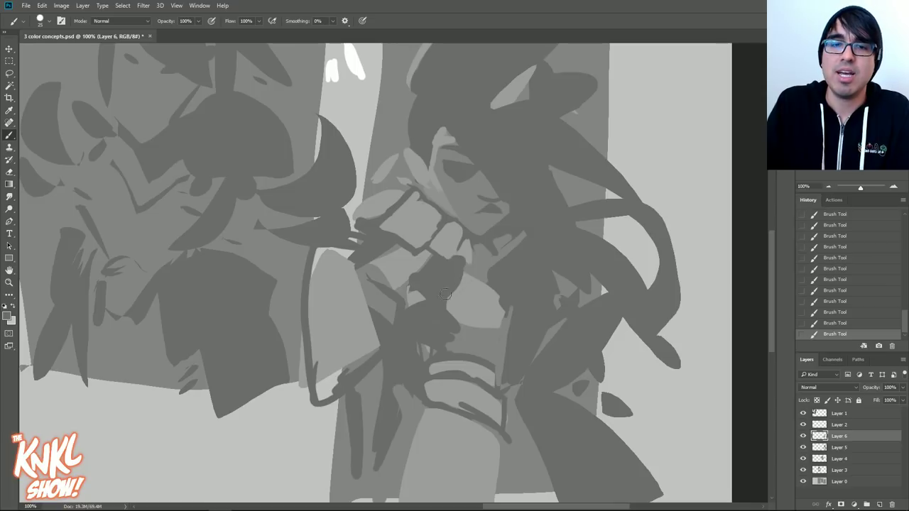
left_click(445, 323, "alt")
left_click(452, 323, "alt")
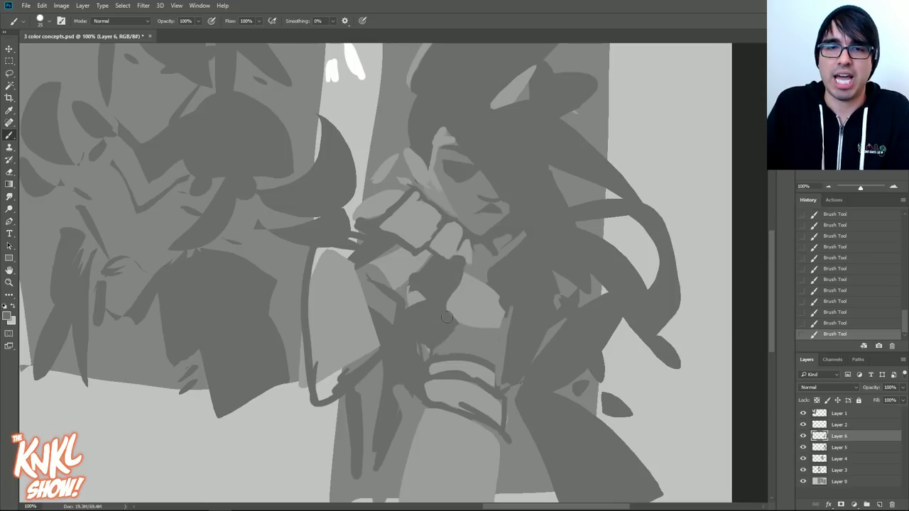
Repaint the sleeve with a mid gray inner plane, a light gray upper plane and a light cuff stroke
mouse_move(430, 294)
left_mouse_down()
mouse_move(418, 302)
mouse_move(419, 279)
mouse_move(422, 292)
mouse_move(376, 259)
mouse_move(348, 222)
mouse_move(329, 233)
mouse_move(353, 239)
left_mouse_up()
left_click(404, 278, "alt")
mouse_move(409, 251)
left_mouse_down()
mouse_move(381, 238)
mouse_move(336, 227)
mouse_move(384, 298)
mouse_move(351, 251)
mouse_move(383, 336)
mouse_move(381, 258)
mouse_move(411, 255)
mouse_move(402, 246)
mouse_move(381, 257)
mouse_move(380, 227)
mouse_move(375, 245)
mouse_move(364, 240)
mouse_move(347, 258)
mouse_move(320, 230)
left_mouse_up()
left_click(382, 301, "alt")
key("bracketright")
left_click(382, 229, "alt")
key("bracketleft")
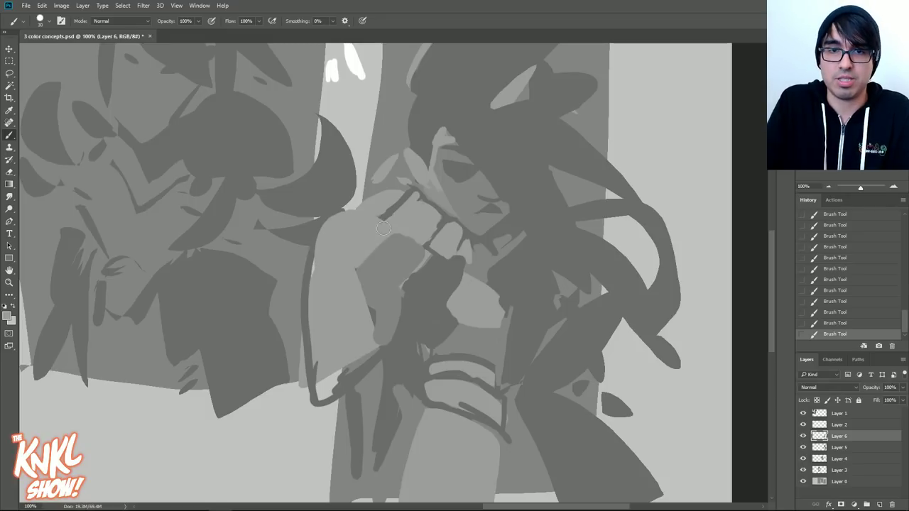
mouse_move(348, 257)
left_mouse_down()
mouse_move(375, 341)
mouse_move(339, 363)
mouse_move(353, 398)
mouse_move(395, 364)
mouse_move(355, 387)
left_mouse_up()
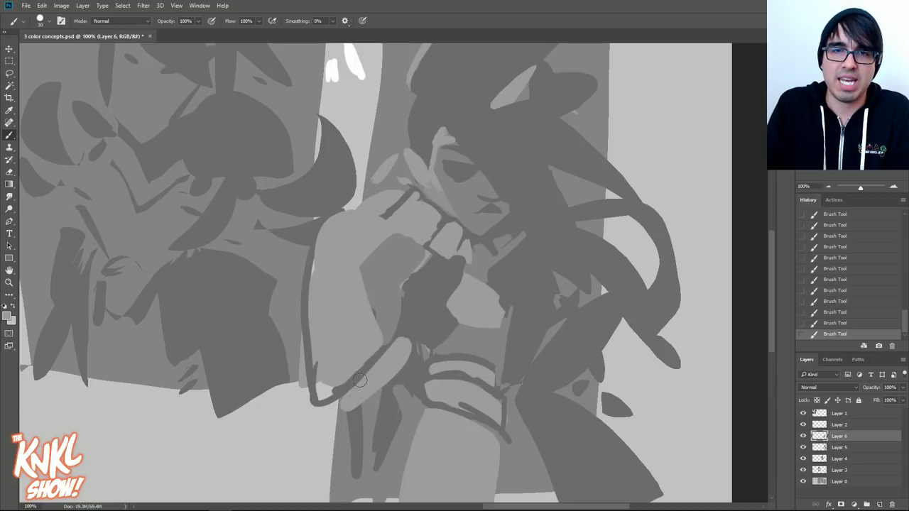
Outline the curved band at the wrist in dark gray and clean up the sleeve edges with sampled light gray
left_click(430, 274, "alt")
mouse_move(434, 248)
left_mouse_down()
mouse_move(354, 190)
mouse_move(345, 207)
mouse_move(370, 210)
mouse_move(332, 230)
mouse_move(348, 207)
mouse_move(320, 233)
left_mouse_up()
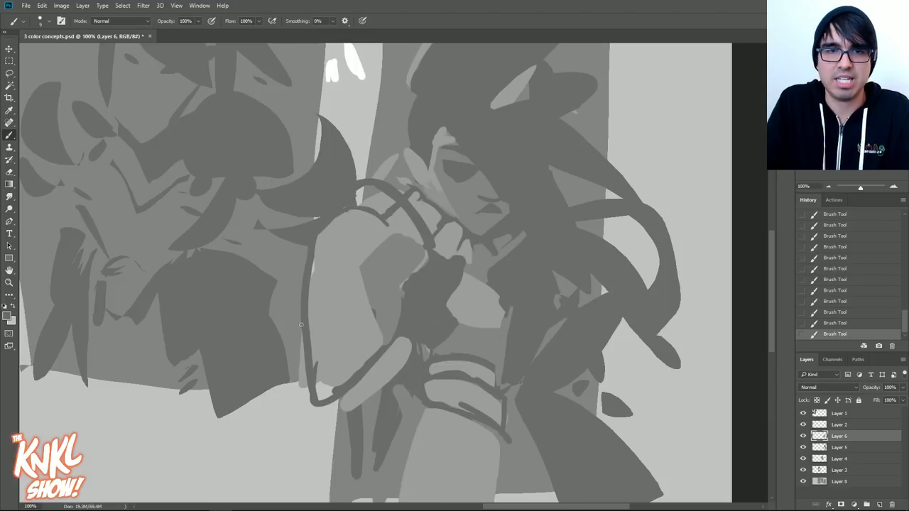
left_click(406, 218, "alt")
key("]")
key("]")
left_click_drag(385, 216, 388, 211)
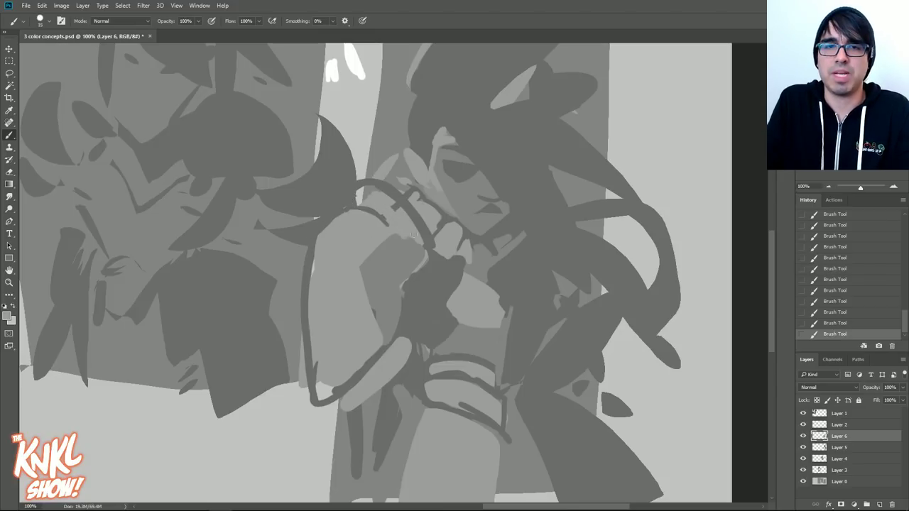
mouse_move(423, 261)
left_mouse_down()
mouse_move(404, 287)
mouse_move(395, 340)
mouse_move(321, 389)
left_mouse_up()
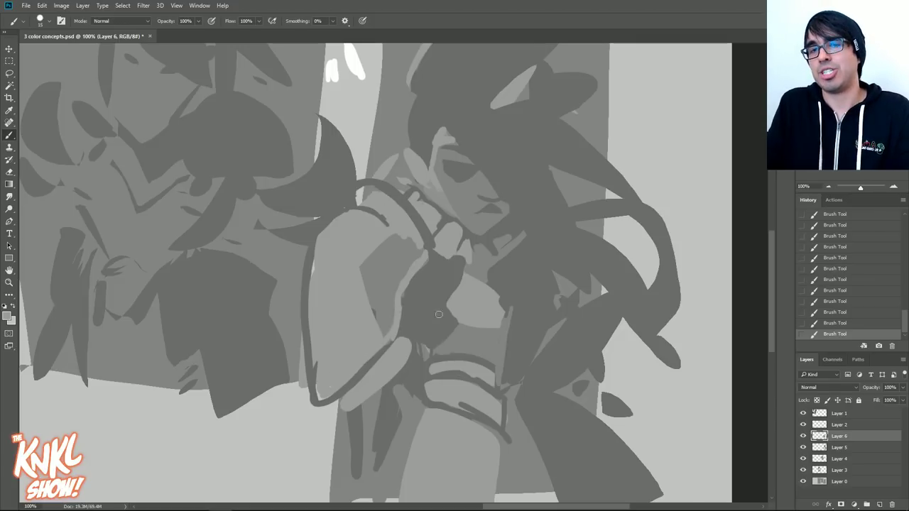
Paint the lower sleeve cuff and carve dark gaps into it with sampled gray and a smaller brush
key("]")
key("]")
mouse_move(404, 375)
left_mouse_down()
mouse_move(363, 416)
mouse_move(382, 408)
left_mouse_up()
left_click(410, 334, "alt")
key("[")
key("[")
mouse_move(408, 339)
left_mouse_down()
mouse_move(380, 395)
mouse_move(402, 377)
left_mouse_up()
Paint mid gray shading on the inner sleeve and around the hanging folds below the cuff
left_click(386, 301, "alt")
key("]")
left_click_drag(390, 328, 369, 352)
left_click(387, 441, "alt")
key("[")
mouse_move(395, 422)
left_mouse_down()
mouse_move(382, 446)
mouse_move(365, 467)
mouse_move(440, 367)
mouse_move(435, 355)
mouse_move(401, 407)
mouse_move(416, 407)
mouse_move(406, 432)
mouse_move(413, 352)
mouse_move(397, 384)
mouse_move(376, 394)
mouse_move(408, 360)
mouse_move(411, 313)
left_mouse_up()
Sample grays around the cuff and waist and refine the dark folds with a smaller brush
key("]")
key("]")
left_click(410, 412, "alt")
left_click(413, 358, "alt")
key("[")
key("[")
Paint sampled mid gray along the sleeve's lower edge and over its inner forearm edge with a larger brush
left_click(378, 338, "alt")
key("]")
key("]")
left_click_drag(321, 393, 377, 356)
left_click_drag(397, 311, 398, 325)
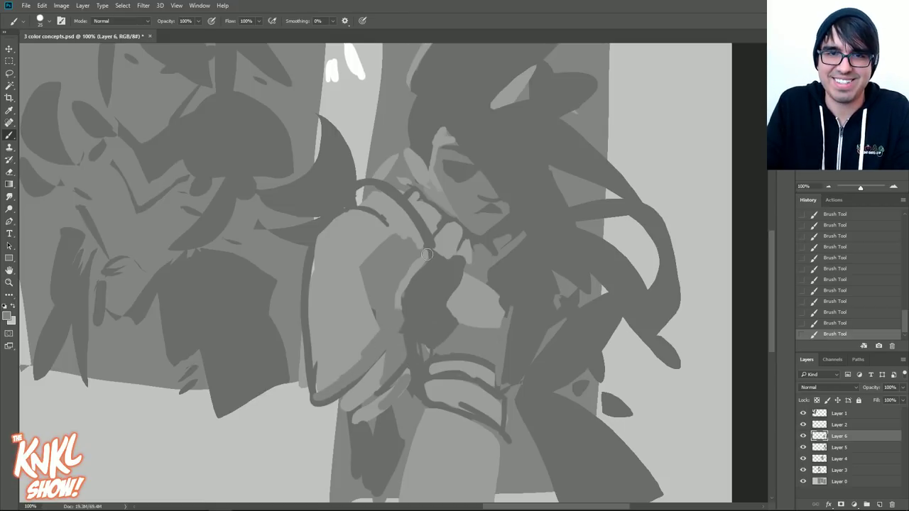
left_click_drag(427, 254, 401, 306)
Refine the dark cuff edge and add mid gray fold strokes along the bottom of the sleeve
left_click(412, 330, "alt")
key("[")
key("[")
mouse_move(401, 338)
left_mouse_down()
mouse_move(368, 373)
mouse_move(396, 348)
left_mouse_up()
left_click(356, 380, "alt")
left_click_drag(342, 398, 389, 354)
Repaint the third figure's eye and slim the mouth with sampled grays and a small brush
left_click_drag(524, 365, 435, 363)
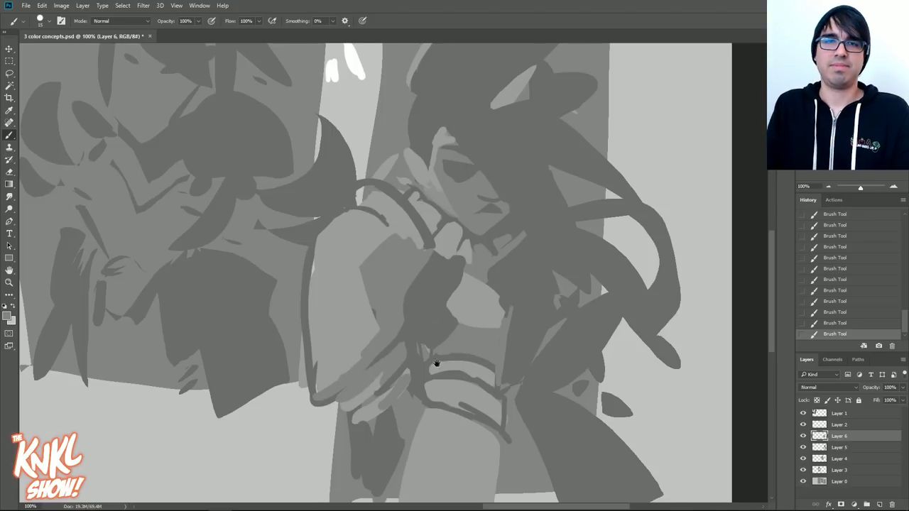
left_click_drag(359, 244, 353, 312)
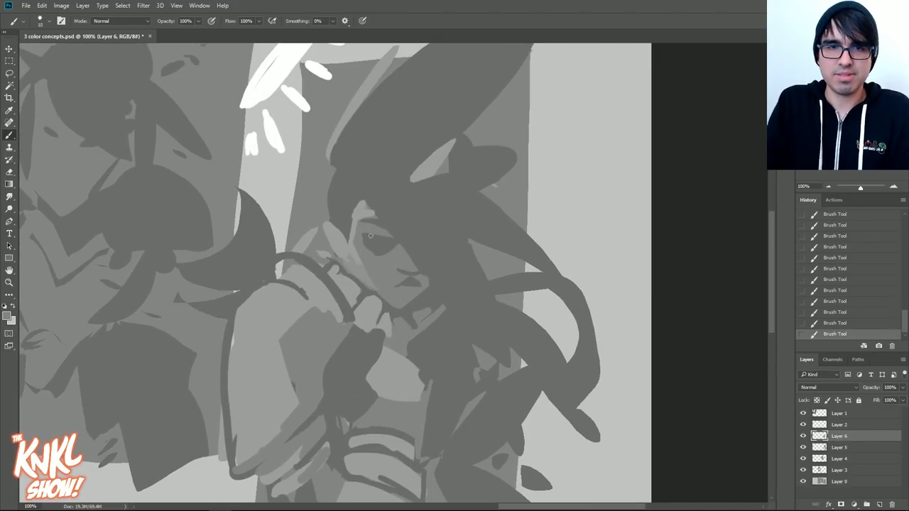
left_click_drag(364, 241, 386, 243)
left_click(379, 252, "alt")
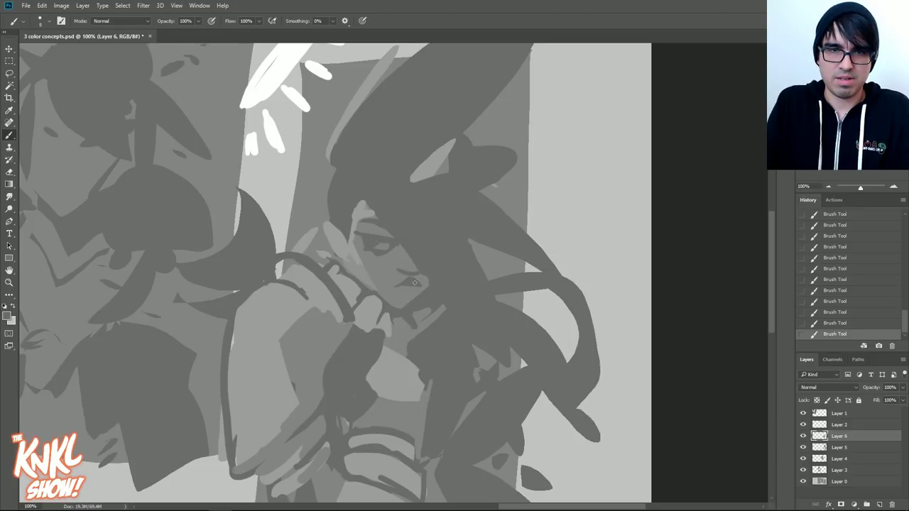
left_click(397, 278, "alt")
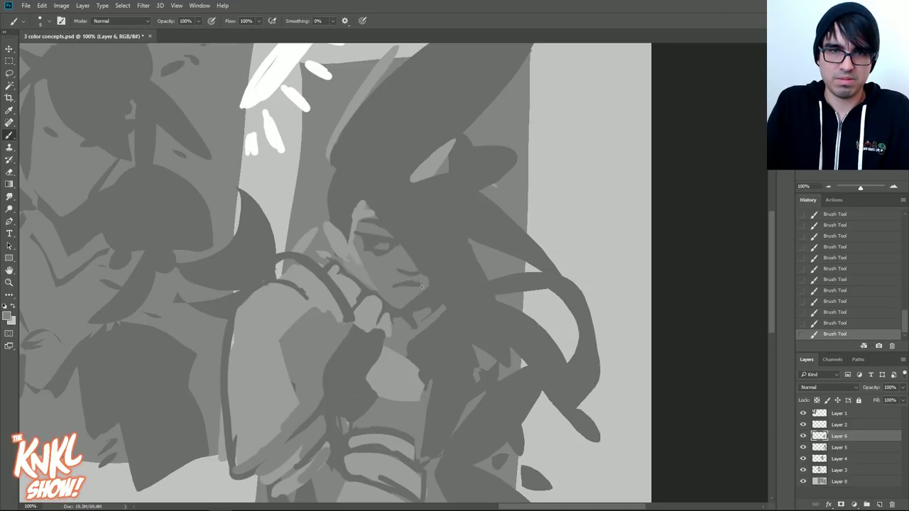
left_click(414, 282, "alt")
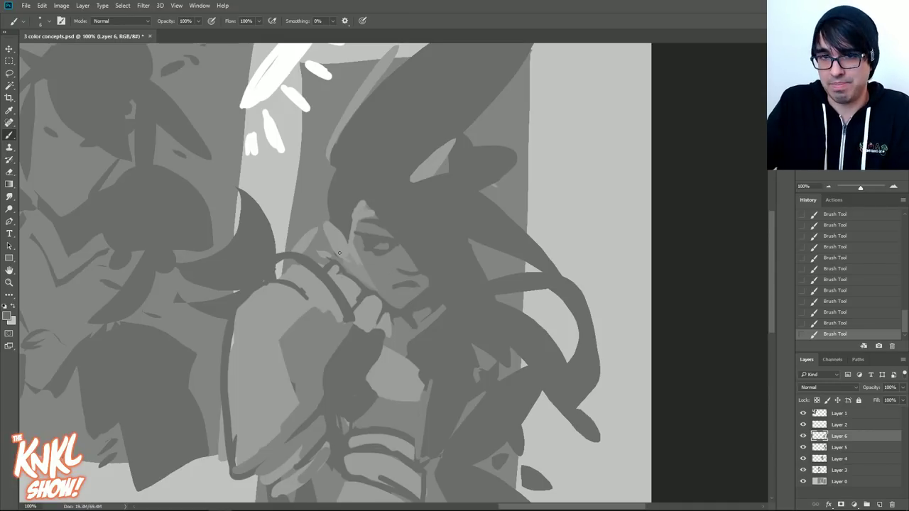
Paint sampled light gray on the lit side of the third figure's face, including the forehead and nose
left_click(353, 273, "alt")
left_click(355, 254, "alt")
left_click(342, 247, "alt")
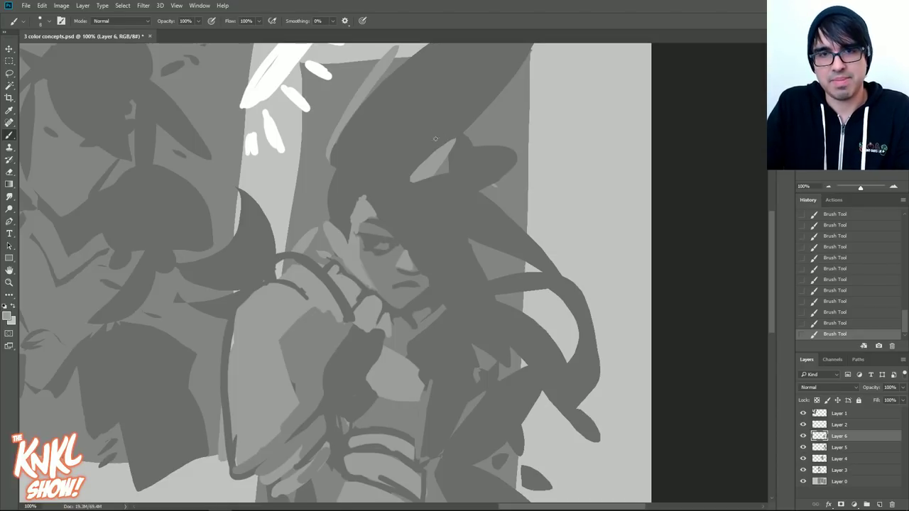
Refine the upper eyelid, outer eye corner and eyebrow with alternately sampled dark, mid and light grays
left_click(364, 237, "alt")
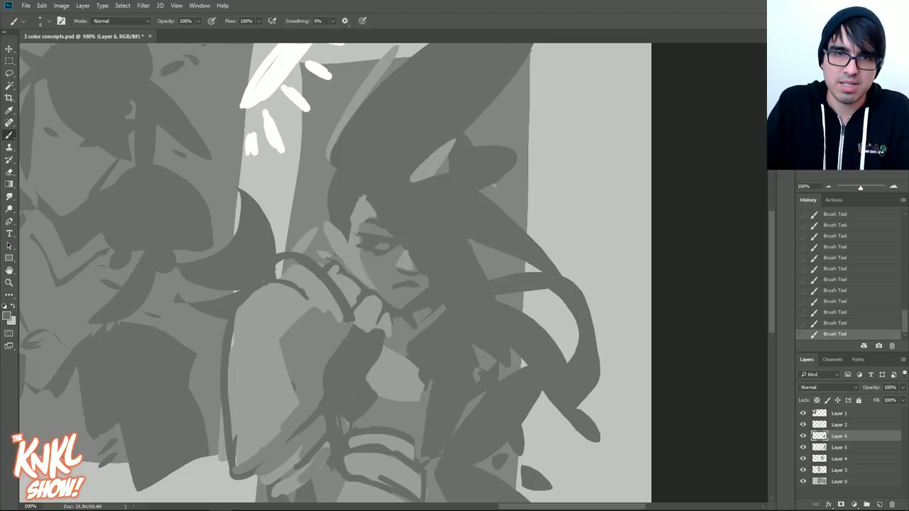
left_click(357, 240, "alt")
left_click(377, 237, "alt")
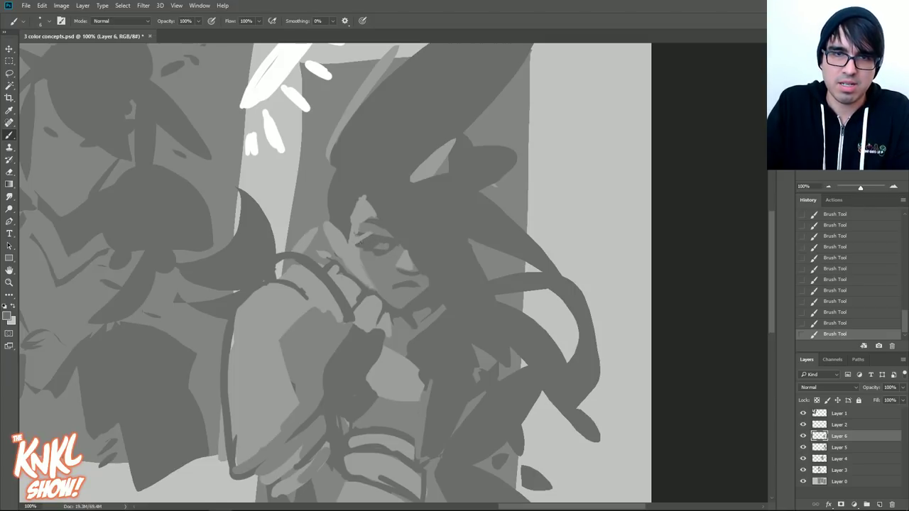
left_click(375, 223, "alt")
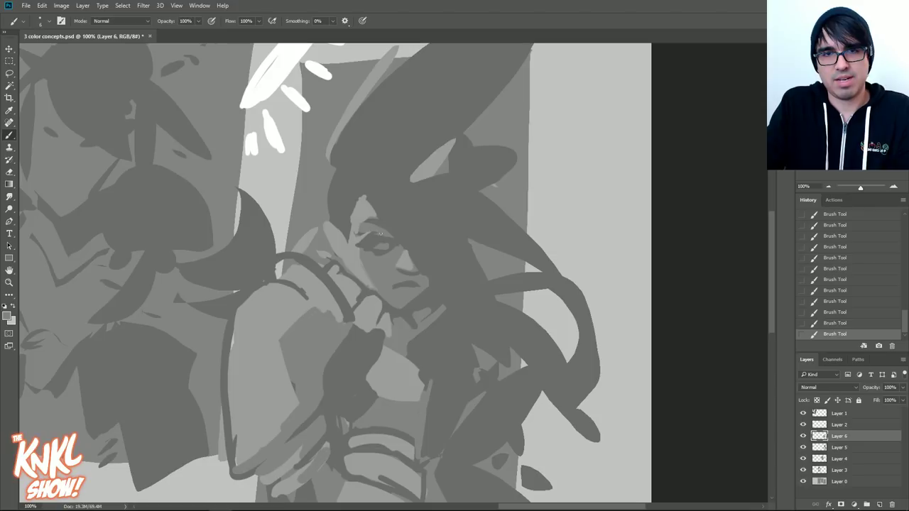
left_click(355, 239, "alt")
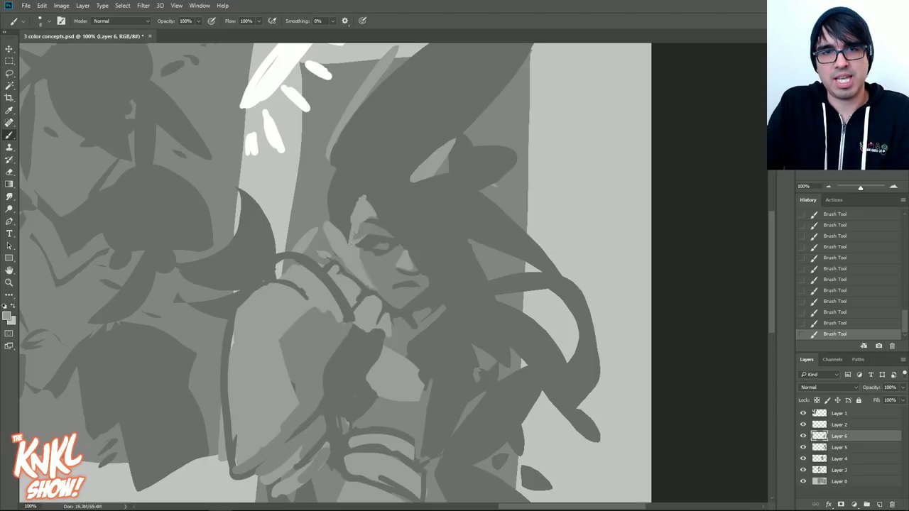
Redraw the third figure's eyelid line and iris with alternately sampled dark and mid grays and a small brush
left_click(370, 250, "alt")
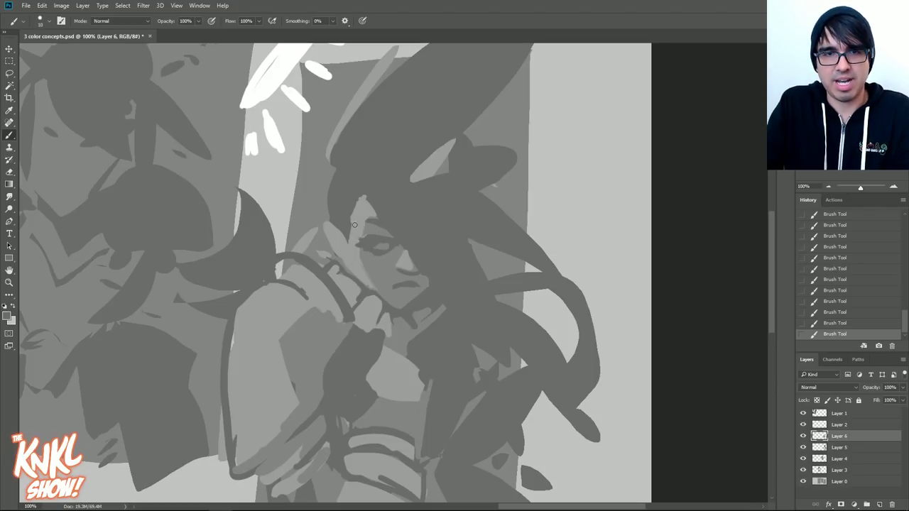
left_click(836, 323)
left_click_drag(377, 253, 355, 245)
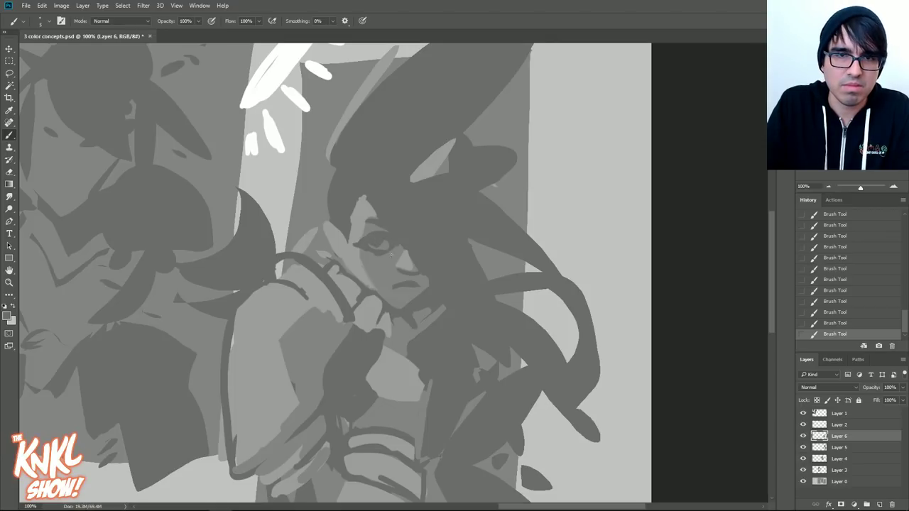
left_click(385, 254, "alt")
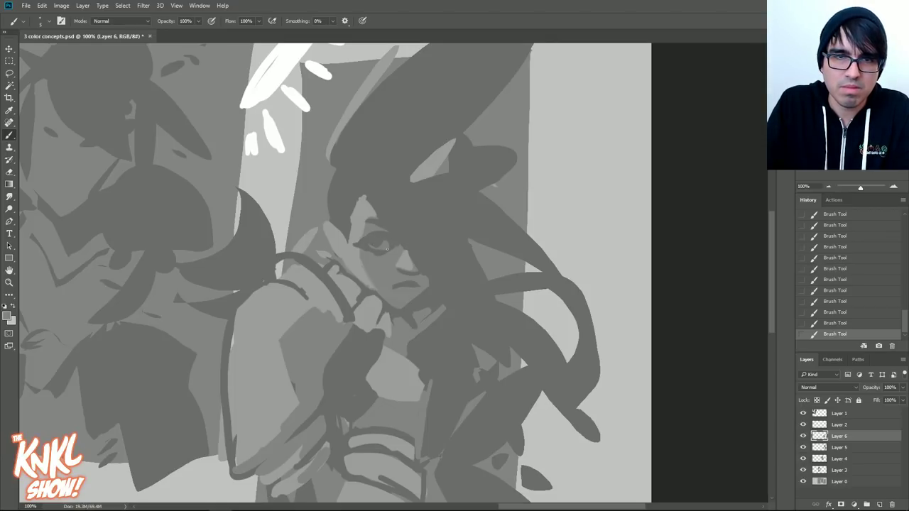
left_click(377, 235, "alt")
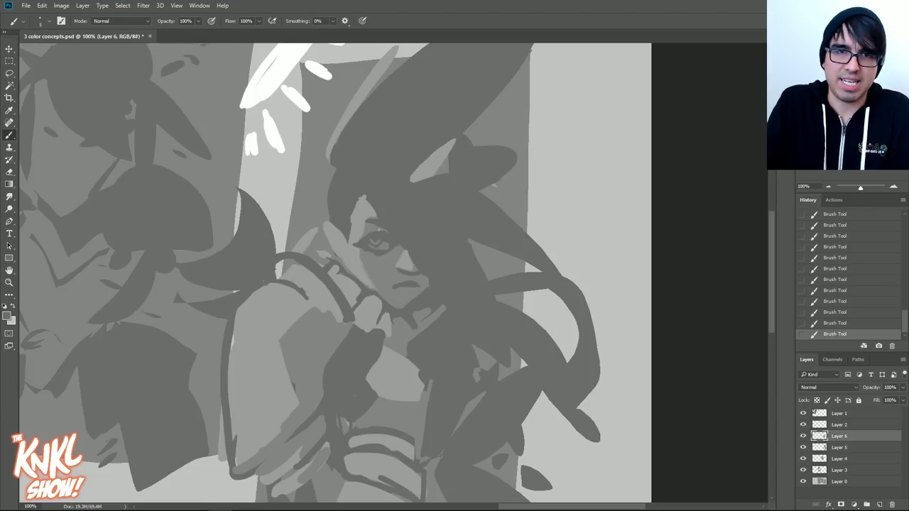
Touch up the fingers beside the third figure's face in light gray and the cheek beside the nose in sampled gray
mouse_move(457, 237)
left_mouse_down()
mouse_move(421, 315)
mouse_move(533, 253)
mouse_move(568, 264)
mouse_move(543, 240)
left_mouse_up()
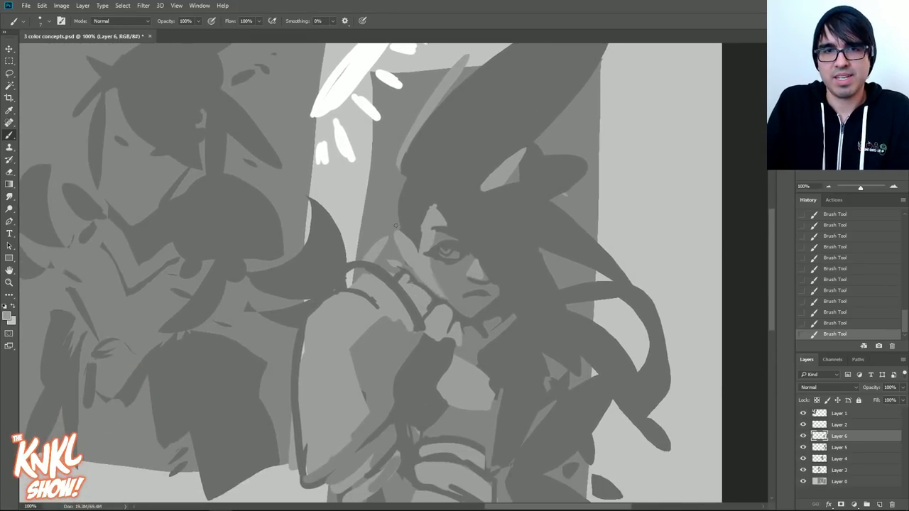
left_click_drag(393, 243, 381, 256)
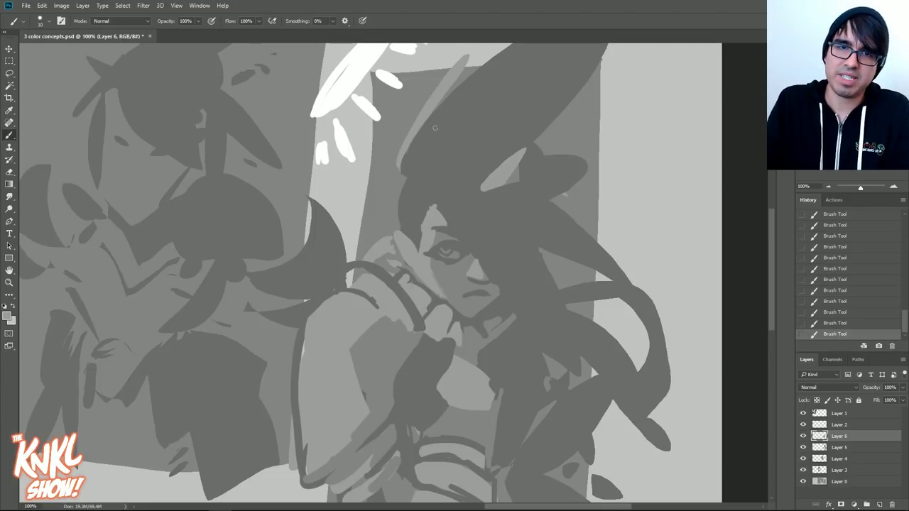
left_click(471, 261, "alt")
key("bracketright")
key("bracketright")
left_click_drag(496, 283, 493, 272)
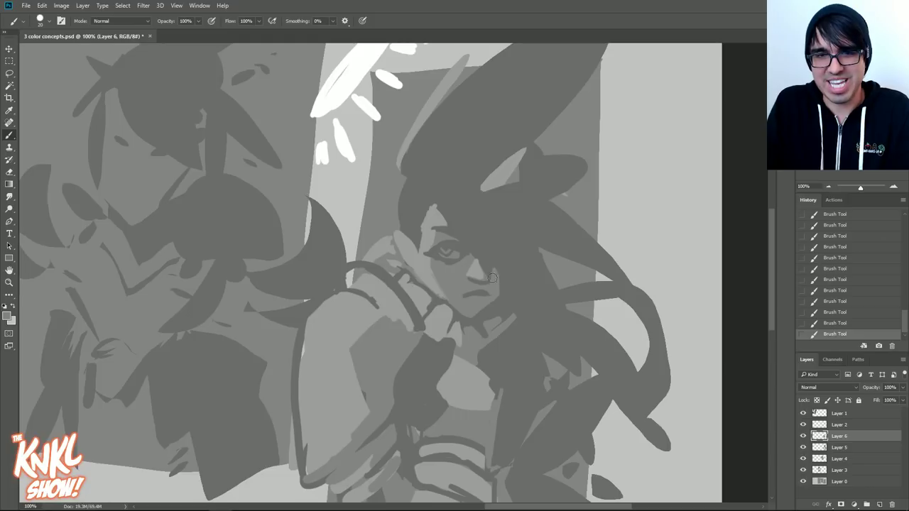
key("ctrl+z")
key("ctrl+z")
key("space")
left_click_drag(605, 301, 519, 212)
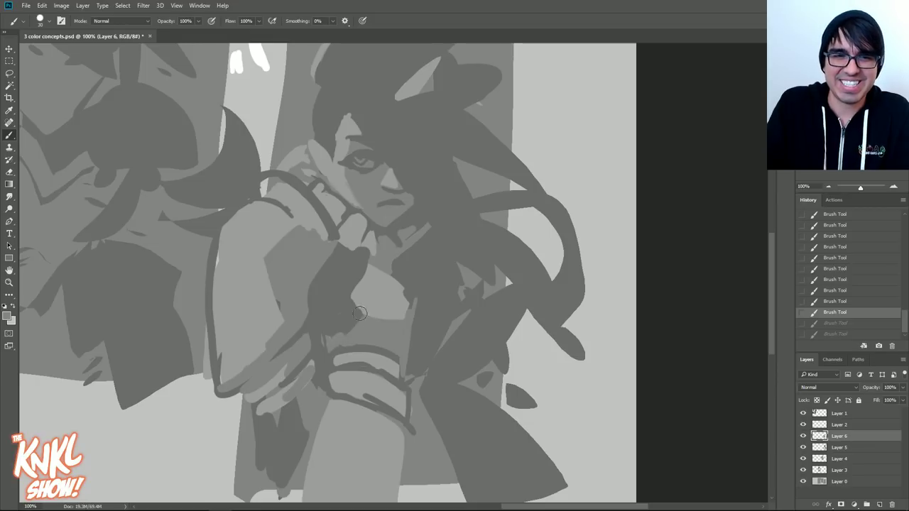
key("ctrl+shift+z")
key("ctrl+shift+z")
Paint a curved mid gray stroke over the upper part of the third figure's far sleeve
key("bracketright")
mouse_move(494, 199)
left_mouse_down()
mouse_move(557, 270)
mouse_move(511, 249)
mouse_move(520, 276)
mouse_move(491, 288)
mouse_move(453, 262)
mouse_move(514, 264)
left_mouse_up()
left_click(470, 282, "alt")
key("bracketleft")
key("bracketleft")
key("bracketleft")
key("bracketleft")
key("bracketleft")
key("bracketleft")
Fill the looped shape with sampled dark gray as the far arm's puffed sleeve and add ragged folds beneath it
left_click(547, 232, "alt")
mouse_move(531, 317)
left_mouse_down()
mouse_move(555, 355)
mouse_move(525, 343)
mouse_move(562, 369)
mouse_move(531, 337)
mouse_move(563, 367)
left_mouse_up()
mouse_move(538, 336)
left_mouse_down()
mouse_move(562, 366)
mouse_move(517, 386)
left_mouse_up()
left_click_drag(513, 348, 543, 364)
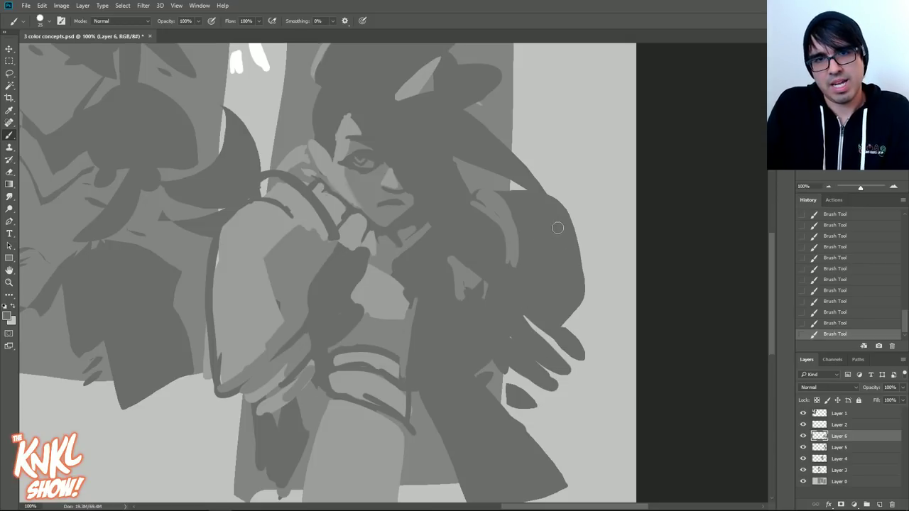
Draw a small dark arrow above the far sleeve, pointing down at it, with a smaller brush
key("bracketleft")
key("bracketleft")
key("bracketleft")
left_click_drag(576, 123, 582, 169)
left_click_drag(558, 149, 565, 178)
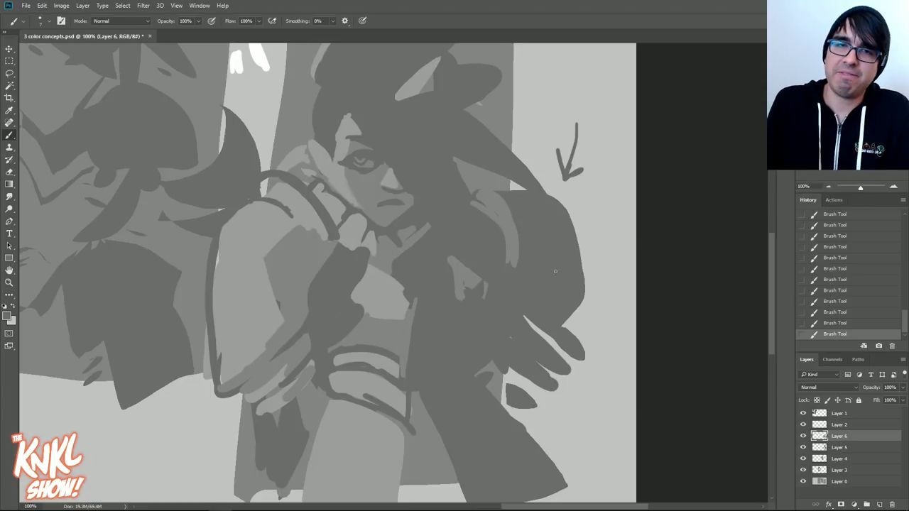
Set the foreground color to pink #e8187f and sketch construction lines for the far shoulder joint and both torso sides
left_click(8, 315)
left_click(782, 205)
left_click(757, 203)
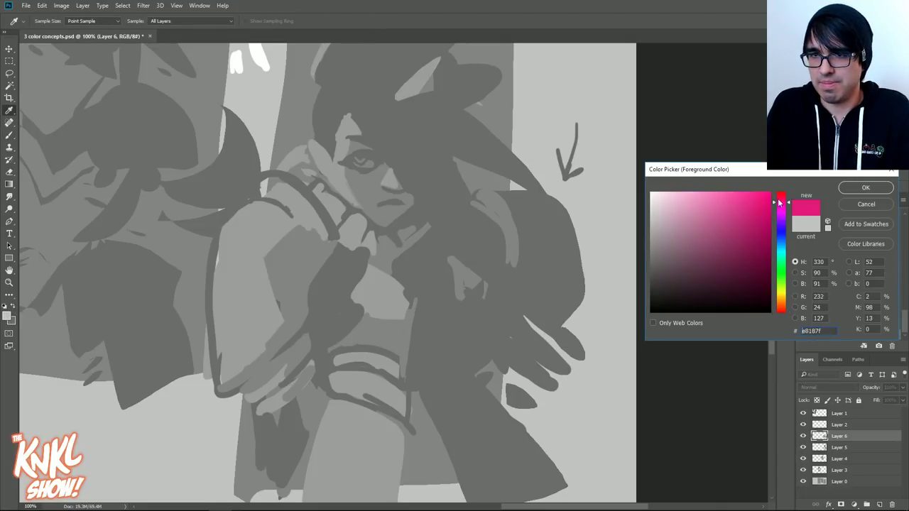
left_click(857, 189)
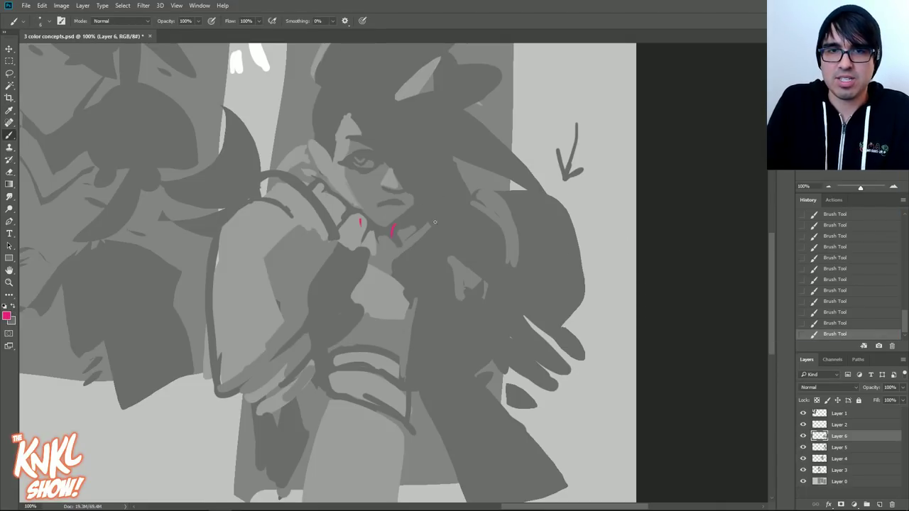
left_click_drag(414, 235, 451, 330)
mouse_move(291, 247)
left_mouse_down()
mouse_move(374, 343)
mouse_move(364, 432)
left_mouse_up()
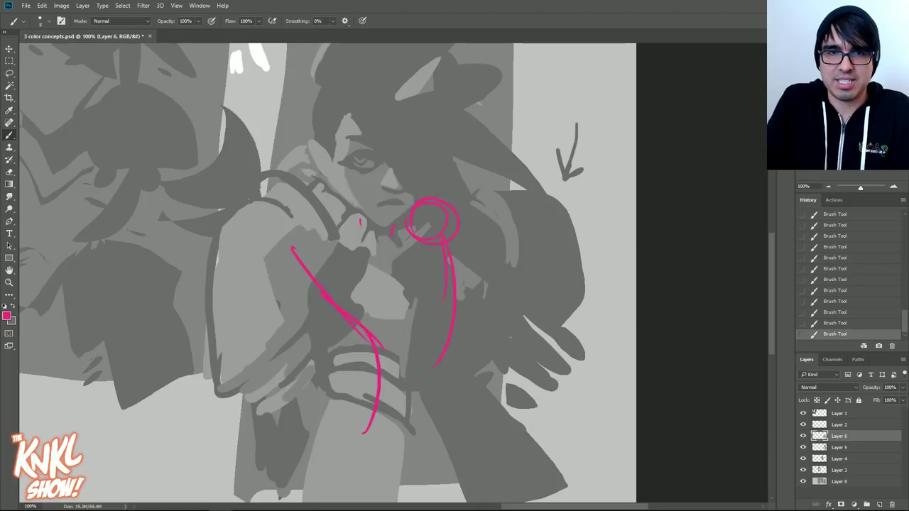
Sketch the near shoulder and arm, the hip lines and the bent far arm with its hand on the hip in pink
left_click_drag(336, 186, 348, 224)
mouse_move(308, 261)
left_mouse_down()
mouse_move(323, 266)
mouse_move(341, 241)
mouse_move(287, 273)
left_mouse_up()
mouse_move(286, 226)
left_mouse_down()
mouse_move(277, 422)
mouse_move(315, 323)
left_mouse_up()
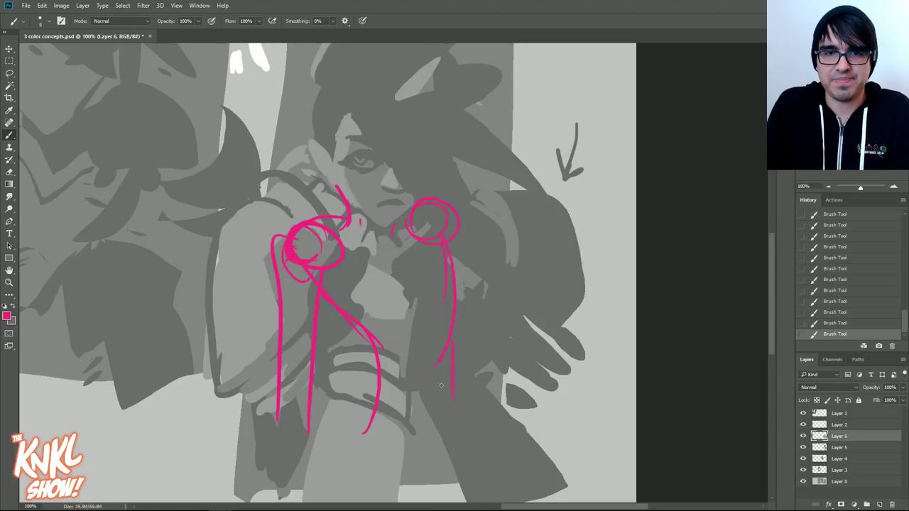
left_click_drag(339, 427, 341, 497)
left_click_drag(455, 250, 492, 233)
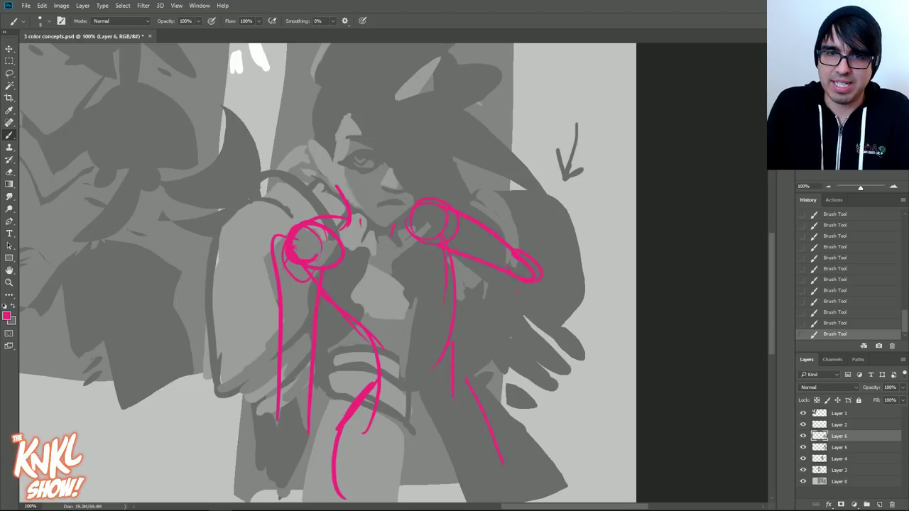
left_click_drag(460, 384, 465, 354)
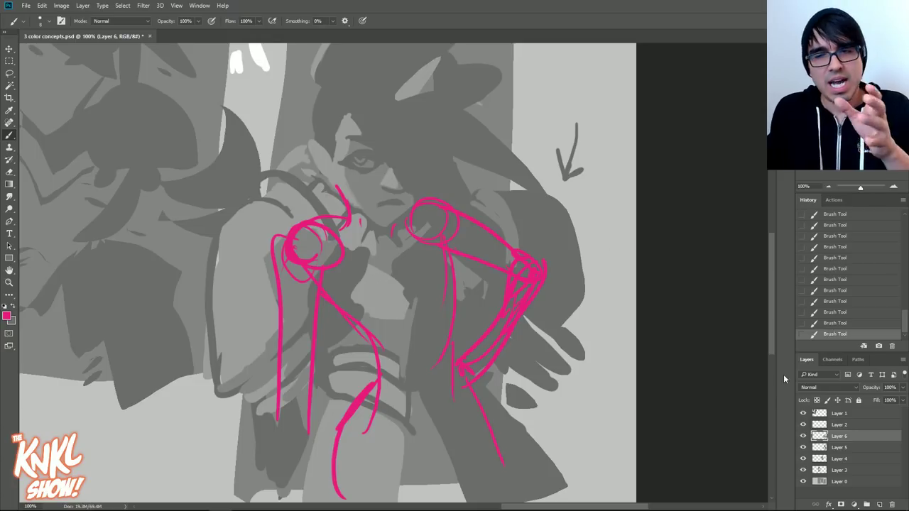
Revert the painting to the history state before the pink construction lines
left_click(803, 437)
left_click(803, 438)
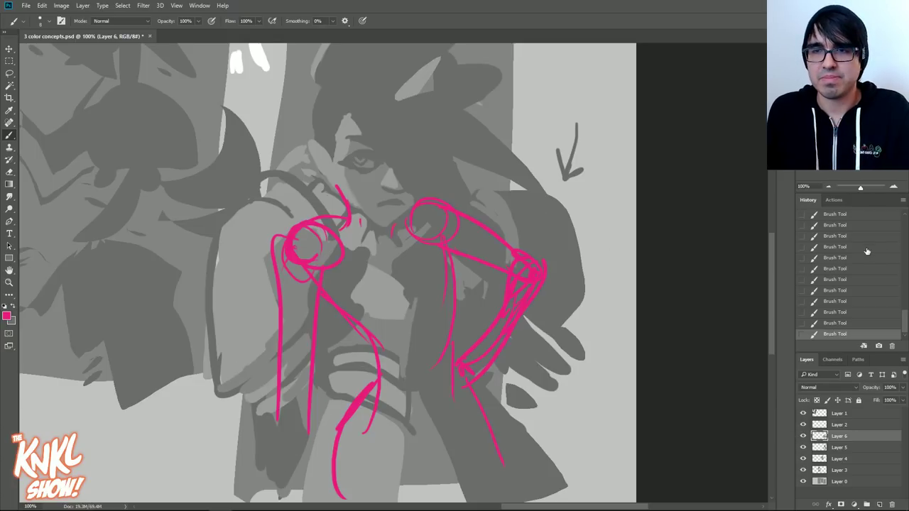
left_click(867, 248)
left_click_drag(905, 326, 901, 261)
left_click(874, 249)
left_click(867, 262)
left_click(876, 253)
Cover the small gap at the hip beneath the far sleeve with sampled dark gray and a larger brush
left_click(551, 279, "alt")
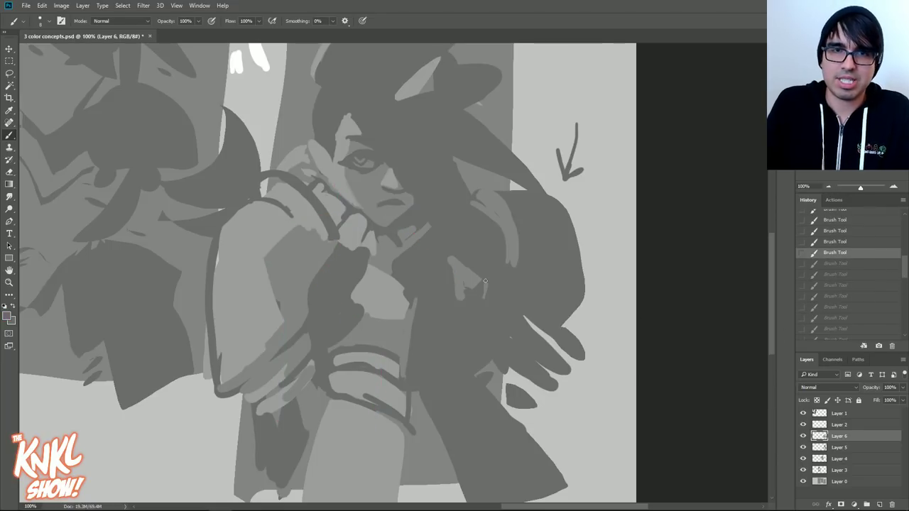
key("bracketright")
key("bracketright")
key("bracketright")
key("bracketright")
mouse_move(513, 363)
left_mouse_down()
mouse_move(485, 363)
mouse_move(483, 395)
left_mouse_up()
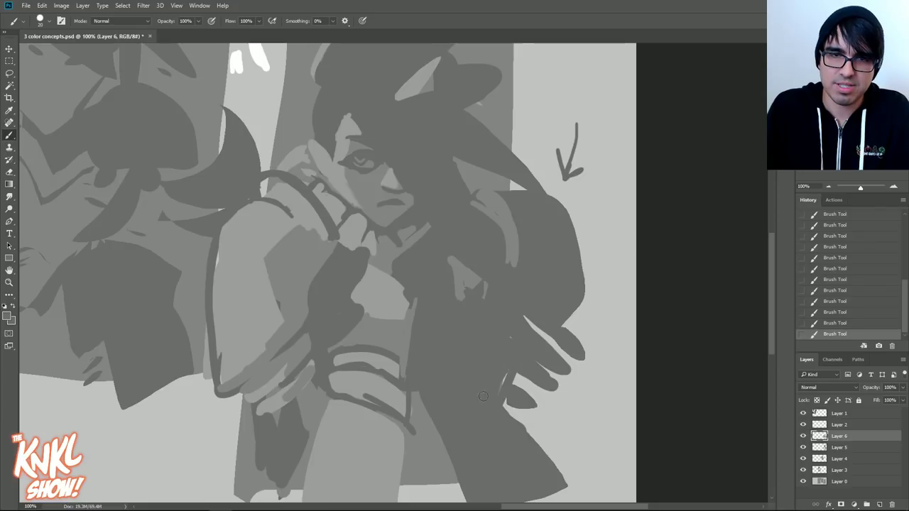
Block in the far hand resting on the hip with mid gray finger shapes, shaping them with sampled dark gray
left_click(512, 266, "alt")
key("bracketleft")
key("bracketleft")
mouse_move(504, 395)
left_mouse_down()
mouse_move(492, 412)
mouse_move(484, 378)
left_mouse_up()
key("bracketright")
key("bracketright")
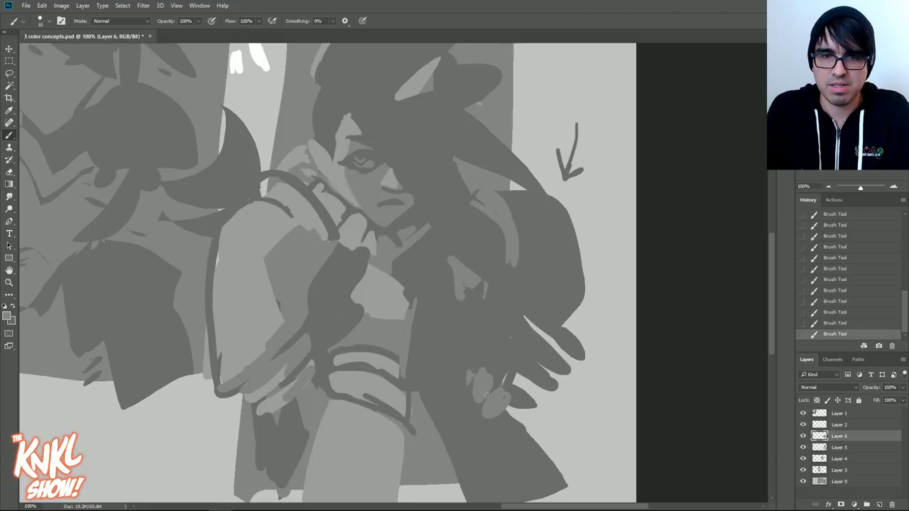
left_click(520, 428, "alt")
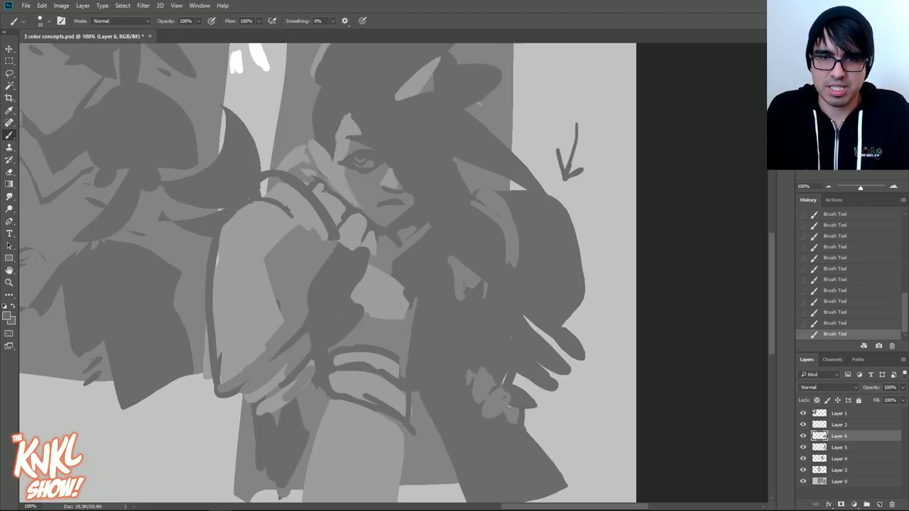
left_click(508, 392, "alt")
mouse_move(500, 396)
left_mouse_down()
mouse_move(504, 405)
mouse_move(502, 351)
mouse_move(497, 390)
left_mouse_up()
key("bracketright")
key("bracketright")
key("bracketleft")
key("bracketleft")
Paint broad mid gray fold shapes on the upper and outer parts of the far sleeve
left_click(581, 419, "alt")
left_click(483, 278, "alt")
key("bracketright")
key("bracketright")
left_click_drag(446, 246, 499, 293)
left_click_drag(482, 346, 517, 287)
mouse_move(496, 339)
left_mouse_down()
mouse_move(517, 265)
mouse_move(443, 243)
mouse_move(477, 245)
left_mouse_up()
Trim the outer silhouette of the far sleeve with the sampled light background gray
left_click(597, 310, "alt")
key("bracketright")
mouse_move(542, 285)
left_mouse_down()
mouse_move(525, 341)
mouse_move(546, 272)
mouse_move(541, 307)
mouse_move(575, 261)
left_mouse_up()
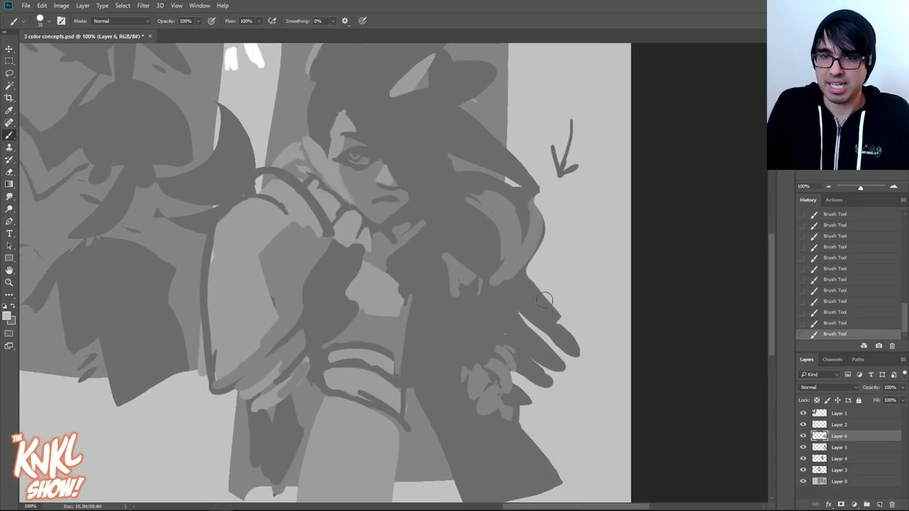
mouse_move(545, 288)
left_mouse_down()
mouse_move(591, 360)
mouse_move(556, 349)
mouse_move(584, 359)
left_mouse_up()
Repaint the ragged lower end of the far sleeve as pointed dark gray strokes
left_click(541, 307, "alt")
key("bracketleft")
key("bracketleft")
left_click_drag(521, 313, 577, 345)
left_click_drag(540, 301, 581, 345)
mouse_move(524, 287)
left_mouse_down()
mouse_move(569, 331)
mouse_move(565, 314)
mouse_move(580, 366)
mouse_move(595, 355)
mouse_move(577, 318)
mouse_move(566, 346)
left_mouse_up()
Carve the gaps between the sleeve's pointed ends with sampled background gray and a smaller brush
left_click(580, 364, "alt")
key("bracketleft")
key("bracketleft")
left_click_drag(520, 317, 538, 331)
left_click_drag(540, 338, 569, 368)
left_click(557, 365, "alt")
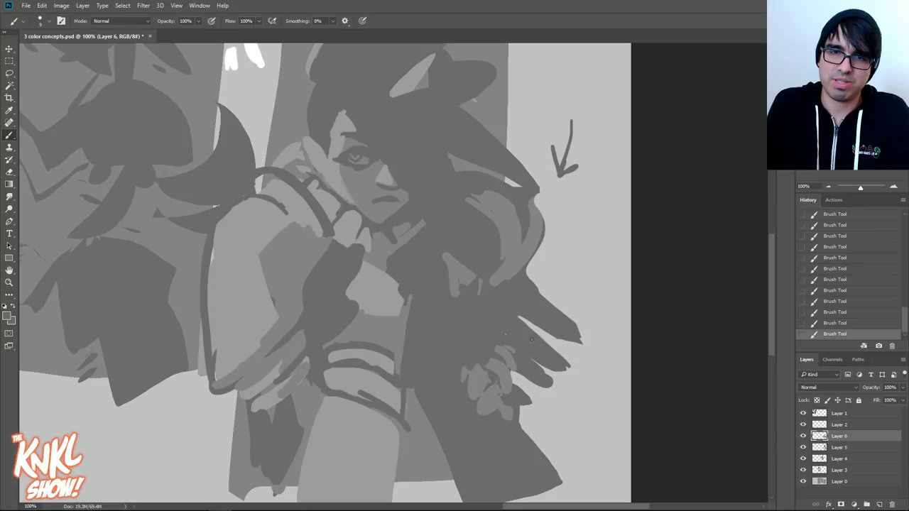
Build up the dark hair behind the third figure's ear and along the back of the head
left_click_drag(575, 254, 601, 325)
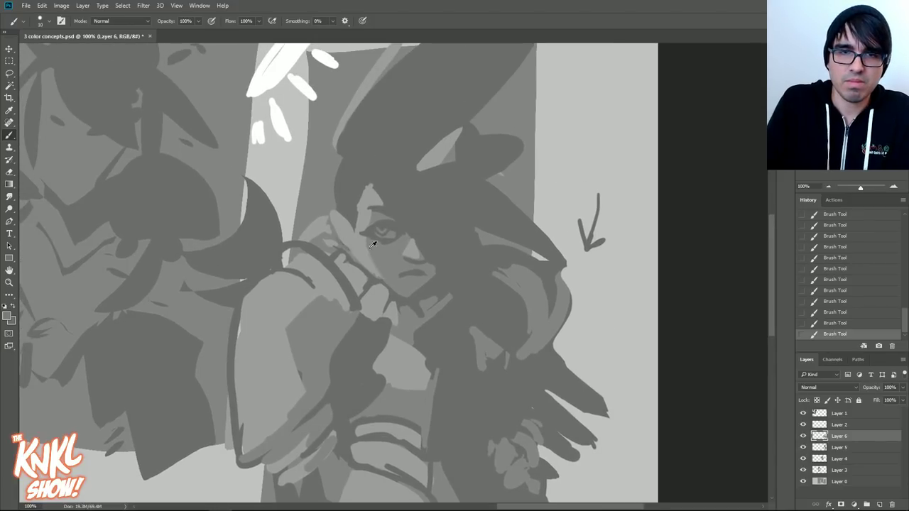
key("ctrl+z")
key("ctrl+shift+z")
key("bracketright")
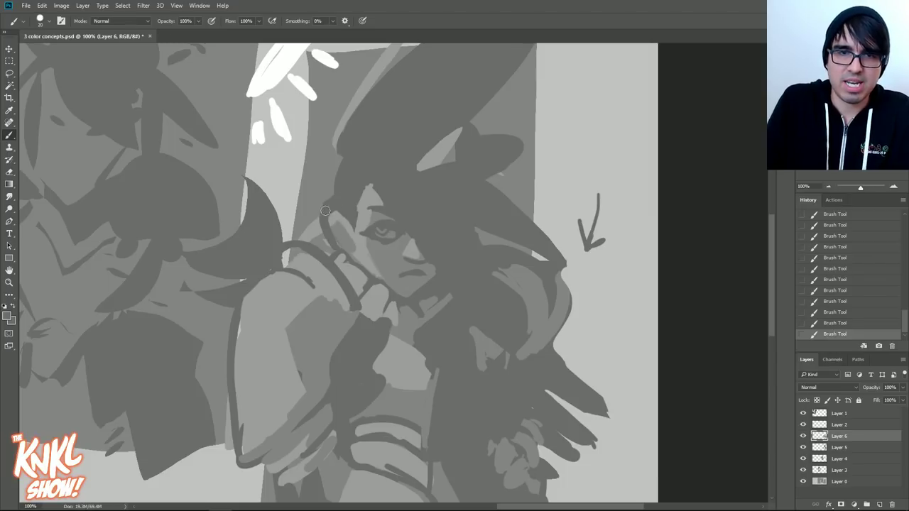
mouse_move(328, 205)
left_mouse_down()
mouse_move(348, 158)
mouse_move(332, 177)
mouse_move(328, 142)
mouse_move(357, 147)
mouse_move(378, 128)
left_mouse_up()
key("ctrl+z")
left_click_drag(330, 151, 377, 116)
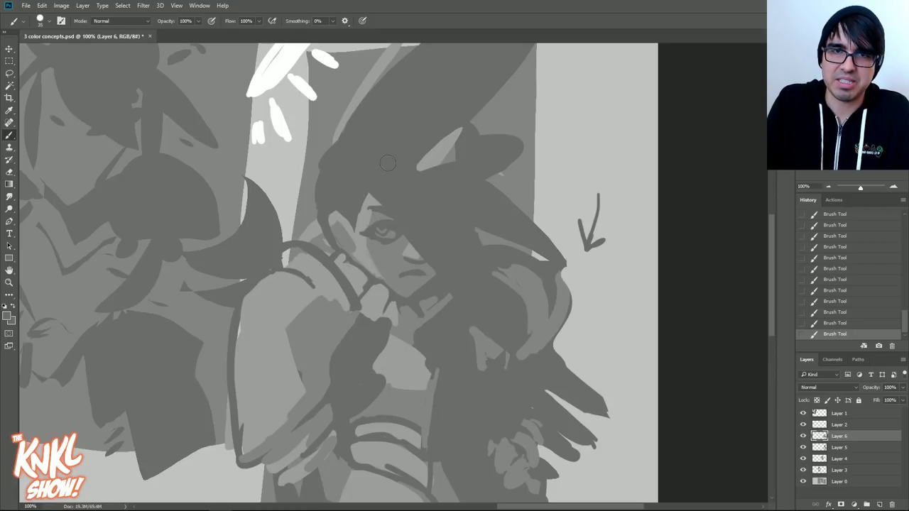
Paint a lighter gray band across the third figure's head above the forehead, using a sampled gray
mouse_move(546, 247)
left_mouse_down()
mouse_move(537, 286)
mouse_move(541, 259)
left_mouse_up()
left_click(353, 303, "alt")
key("bracketright")
key("bracketright")
mouse_move(330, 279)
left_mouse_down()
mouse_move(460, 184)
mouse_move(449, 201)
left_mouse_up()
key("ctrl+z")
left_click(486, 226)
left_click(452, 226)
left_click_drag(474, 263, 465, 233)
mouse_move(374, 260)
left_mouse_down()
mouse_move(422, 224)
mouse_move(469, 234)
left_mouse_up()
Add vertical dark gray stripes to the head band with a sampled gray and progressively smaller brush
left_click(410, 279, "alt")
key("bracketleft")
key("bracketleft")
mouse_move(438, 265)
left_mouse_down()
mouse_move(474, 239)
mouse_move(466, 205)
mouse_move(462, 235)
mouse_move(458, 203)
mouse_move(468, 259)
mouse_move(461, 213)
left_mouse_up()
key("bracketleft")
key("bracketleft")
key("bracketleft")
key("bracketleft")
mouse_move(453, 251)
left_mouse_down()
mouse_move(444, 206)
mouse_move(427, 208)
mouse_move(428, 248)
left_mouse_up()
Define the front edge of the striped band and shape the light mass falling from the crown beside the face
key("bracketright")
mouse_move(413, 212)
left_mouse_down()
mouse_move(409, 240)
mouse_move(380, 257)
left_mouse_up()
mouse_move(324, 273)
left_mouse_down()
mouse_move(355, 227)
mouse_move(401, 203)
left_mouse_up()
mouse_move(327, 196)
left_mouse_down()
mouse_move(401, 186)
mouse_move(421, 197)
mouse_move(314, 219)
left_mouse_up()
key("bracketright")
key("bracketright")
left_click_drag(355, 200, 348, 210)
mouse_move(328, 250)
left_mouse_down()
mouse_move(376, 196)
mouse_move(306, 277)
left_mouse_up()
mouse_move(306, 227)
left_mouse_down()
mouse_move(302, 284)
mouse_move(343, 202)
mouse_move(323, 259)
mouse_move(339, 218)
mouse_move(359, 215)
mouse_move(301, 249)
mouse_move(294, 283)
mouse_move(308, 291)
mouse_move(289, 310)
mouse_move(327, 268)
mouse_move(283, 329)
left_mouse_up()
key("bracketright")
key("ctrl+z")
Refine the inner edge of the light mass beside the face with a sampled gray and a smaller brush
left_click(318, 313, "alt")
key("bracketleft")
key("bracketleft")
key("ctrl+z")
key("bracketleft")
key("bracketleft")
mouse_move(334, 291)
left_mouse_down()
mouse_move(273, 329)
mouse_move(291, 291)
mouse_move(292, 229)
mouse_move(288, 269)
mouse_move(352, 187)
left_mouse_up()
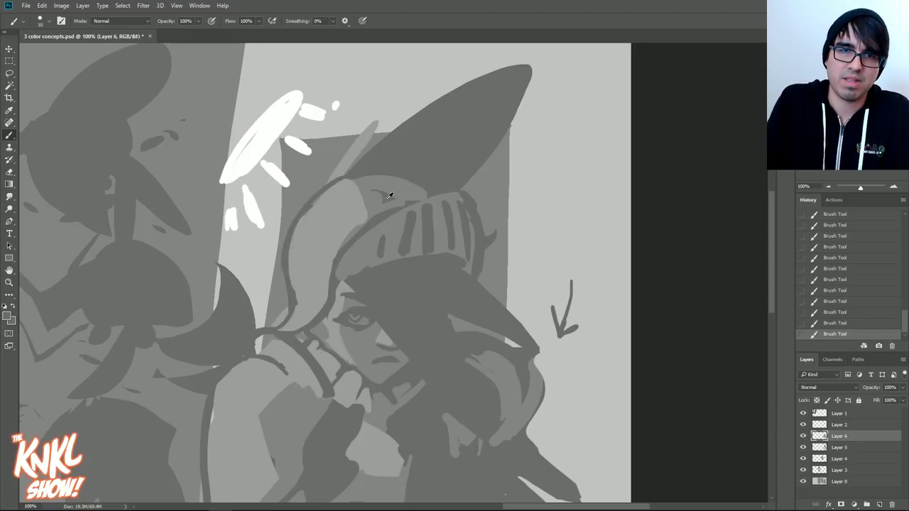
Paint curved dark lines over the crown above the striped band and strengthen the back outline of the head
key("bracketright")
mouse_move(332, 231)
left_mouse_down()
mouse_move(381, 207)
mouse_move(354, 203)
mouse_move(387, 202)
left_mouse_up()
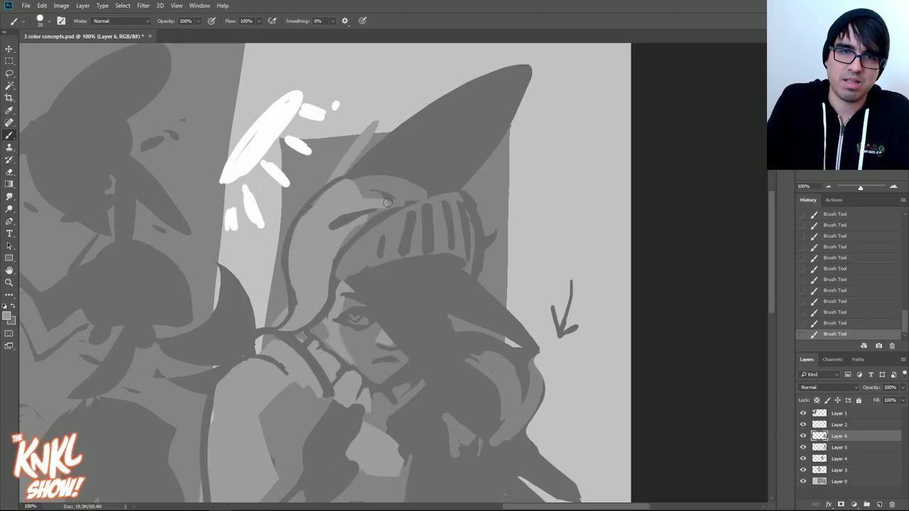
key("ctrl+z")
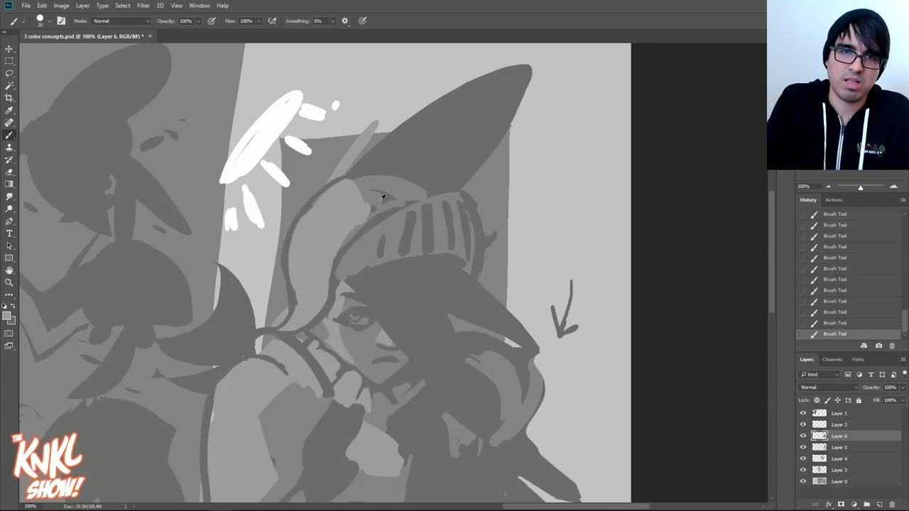
left_click_drag(355, 179, 388, 202)
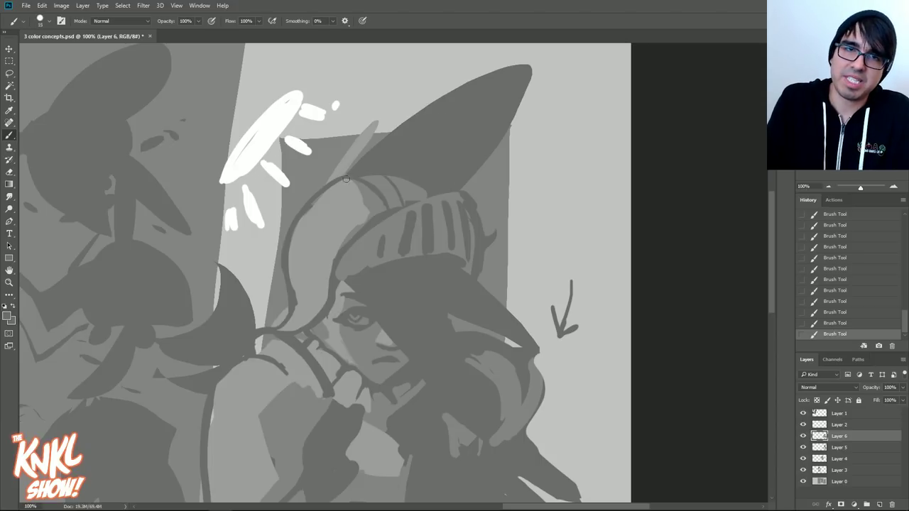
mouse_move(306, 205)
left_mouse_down()
mouse_move(362, 154)
mouse_move(372, 156)
mouse_move(337, 185)
left_mouse_up()
Rework the tall shape above the head with strokes along its back edge and ragged strokes at its tip
left_click_drag(370, 126, 349, 167)
mouse_move(410, 94)
left_mouse_down()
mouse_move(362, 139)
mouse_move(423, 122)
mouse_move(465, 95)
left_mouse_up()
left_click_drag(531, 69, 557, 75)
mouse_move(499, 122)
left_mouse_down()
mouse_move(532, 88)
mouse_move(578, 74)
mouse_move(589, 92)
mouse_move(583, 114)
left_mouse_up()
left_click_drag(551, 83, 530, 88)
left_click_drag(487, 160, 526, 132)
Refine the lower edge of the tall shape and stroke along its back edge with sampled grays
left_click(497, 167, "alt")
mouse_move(471, 176)
left_mouse_down()
mouse_move(512, 146)
mouse_move(433, 179)
mouse_move(413, 181)
mouse_move(407, 170)
mouse_move(457, 170)
mouse_move(440, 185)
mouse_move(436, 174)
mouse_move(453, 167)
mouse_move(520, 168)
left_mouse_up()
left_click(440, 159, "alt")
left_click(404, 190, "alt")
mouse_move(345, 173)
left_mouse_down()
mouse_move(387, 112)
mouse_move(488, 89)
left_mouse_up()
Fill the area between the third figure's hair and raised hand with sampled dark gray
scroll(497, 188, "down", 4)
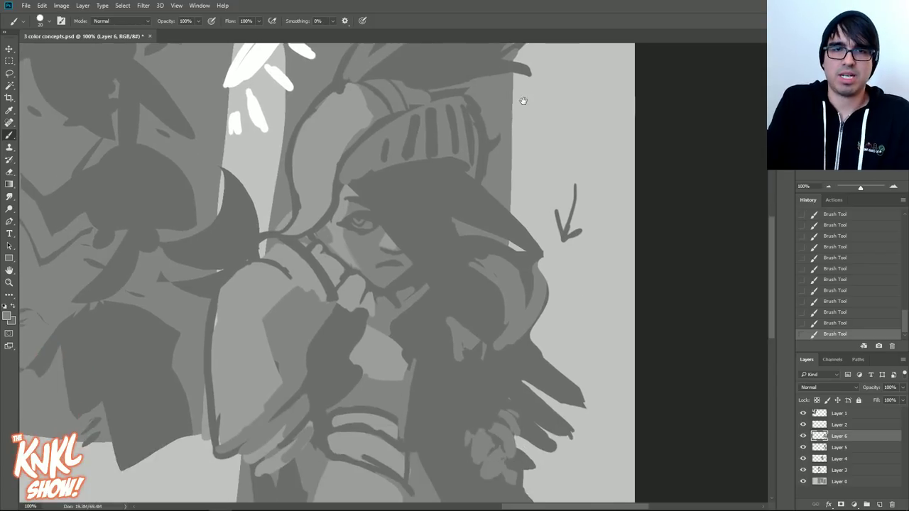
left_click(388, 175, "alt")
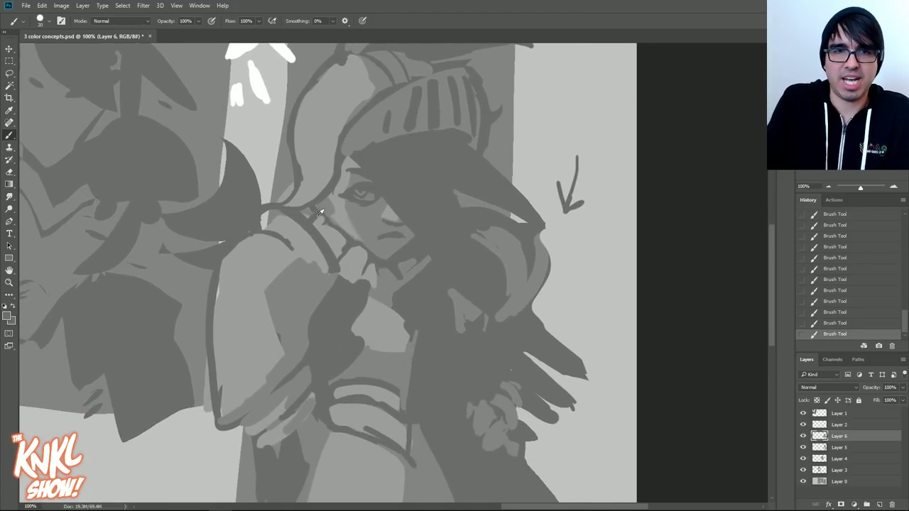
left_click_drag(311, 215, 324, 235)
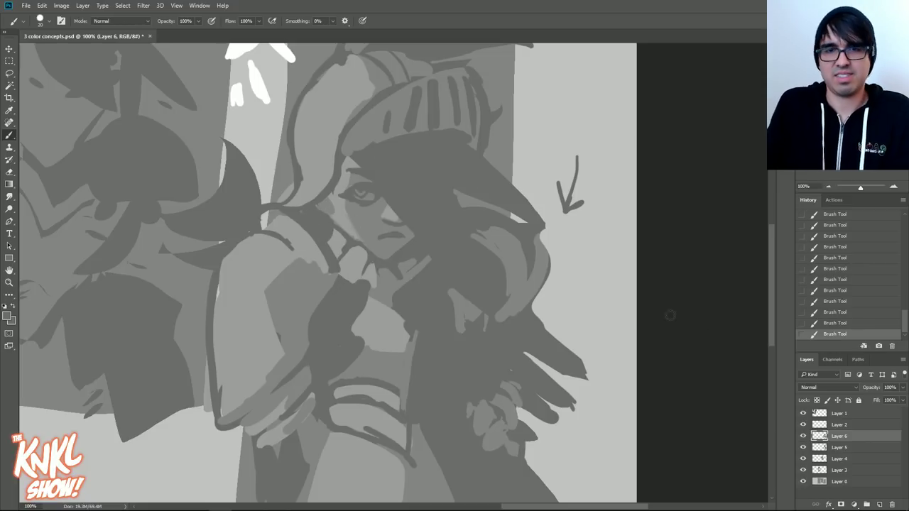
Save the document and flip the whole canvas horizontally
left_click(827, 186)
key("ctrl+s")
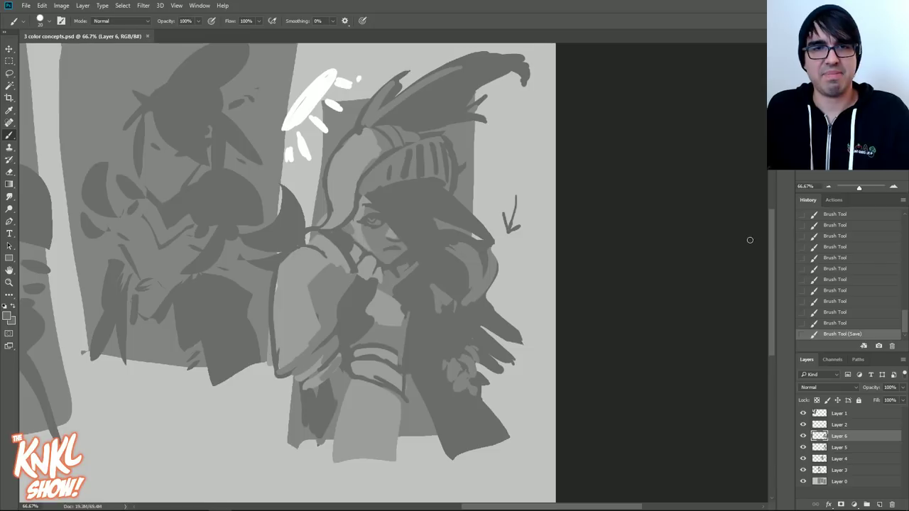
key("ctrl+shift+h")
left_click_drag(92, 242, 739, 219)
left_click_drag(329, 312, 440, 337)
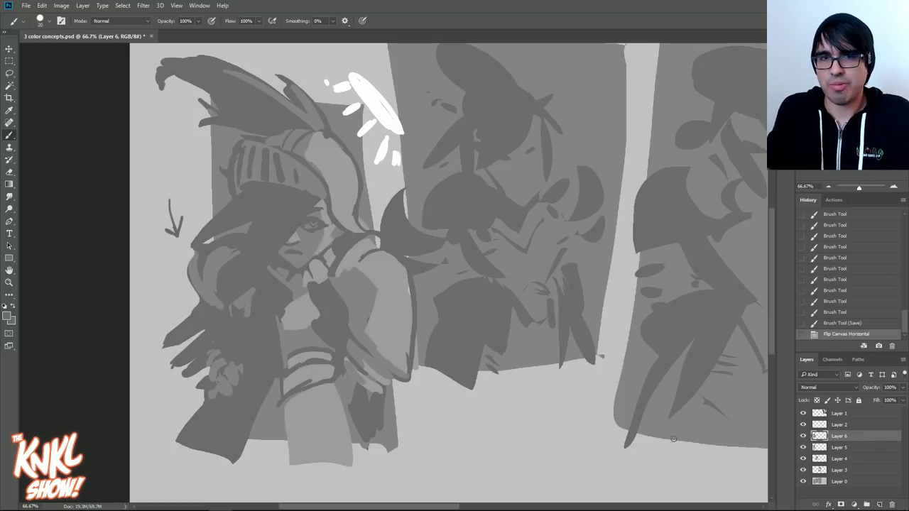
Add a new layer above Layer 6 and paint sampled light background gray into the gap between the third figure's thigh and rear sleeve
key("ctrl+shift+n")
key("Return")
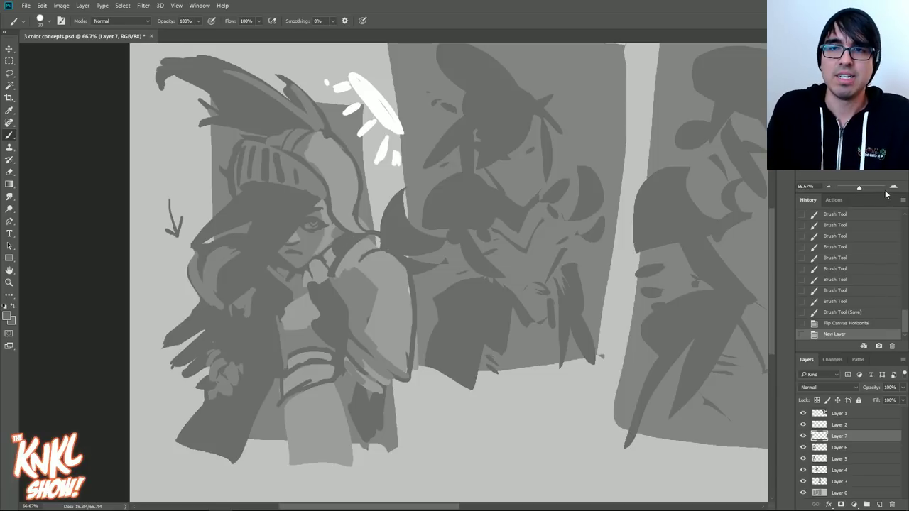
key("ctrl+plus")
left_click_drag(446, 315, 529, 216)
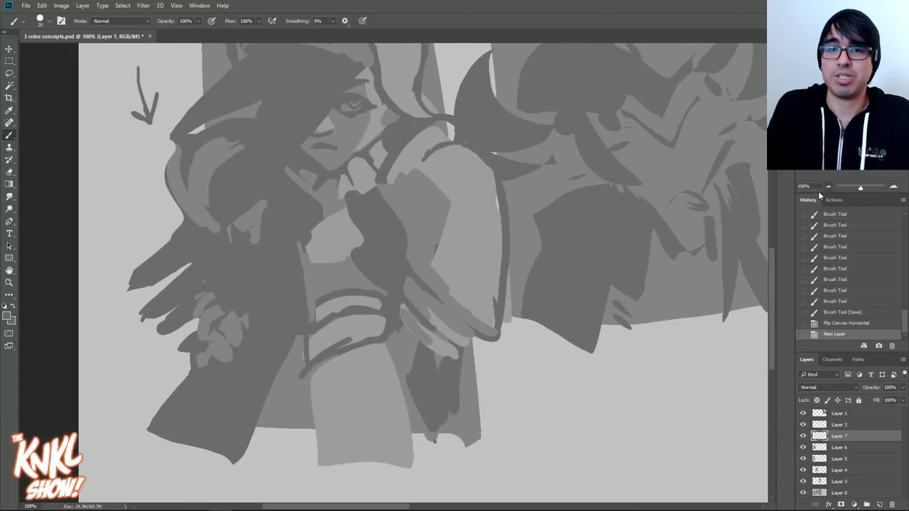
key("ctrl+minus")
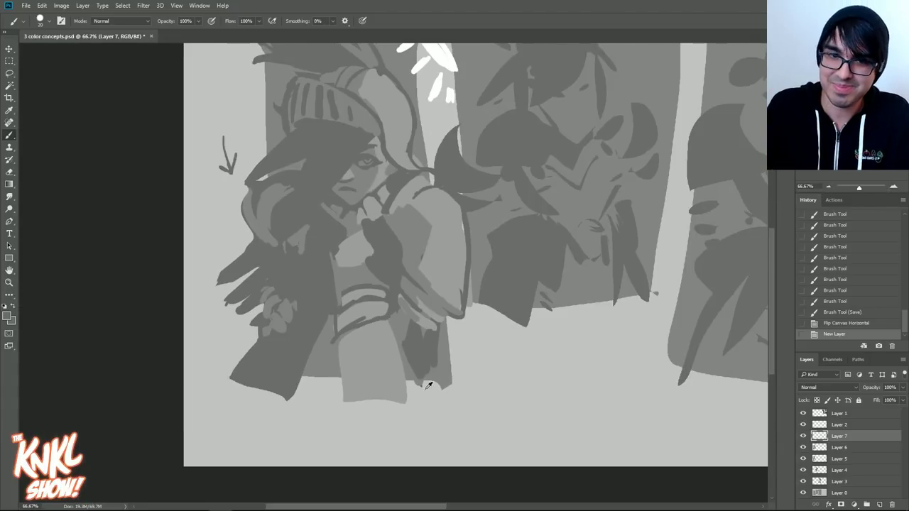
key("bracketright")
key("bracketright")
key("bracketright")
left_click_drag(389, 307, 397, 315)
left_click(459, 354, "alt")
mouse_move(459, 353)
left_mouse_down()
mouse_move(443, 382)
mouse_move(436, 332)
left_mouse_up()
left_click_drag(406, 380, 387, 301)
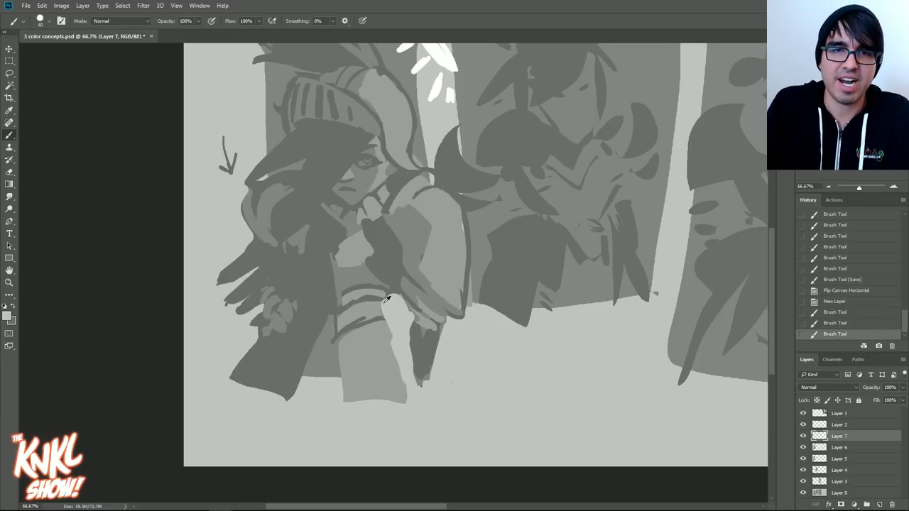
Lengthen and widen the third figure's thigh and repaint the hip, torso and chest in lighter gray
key("bracketright")
mouse_move(398, 352)
left_mouse_down()
mouse_move(411, 426)
mouse_move(419, 406)
mouse_move(355, 410)
mouse_move(358, 361)
mouse_move(349, 390)
mouse_move(344, 362)
left_mouse_up()
key("bracketleft")
key("bracketleft")
key("bracketleft")
mouse_move(368, 329)
left_mouse_down()
mouse_move(340, 342)
mouse_move(331, 328)
mouse_move(358, 305)
mouse_move(341, 323)
mouse_move(369, 320)
mouse_move(355, 295)
left_mouse_up()
key("bracketright")
mouse_move(371, 294)
left_mouse_down()
mouse_move(344, 299)
mouse_move(360, 256)
mouse_move(379, 241)
mouse_move(335, 229)
mouse_move(353, 217)
mouse_move(346, 210)
left_mouse_up()
Sketch thin ornamental line patterns on the torso, the puffed sleeve and the headdress section behind the face
key("bracketleft")
key("bracketleft")
key("bracketleft")
key("bracketleft")
key("bracketleft")
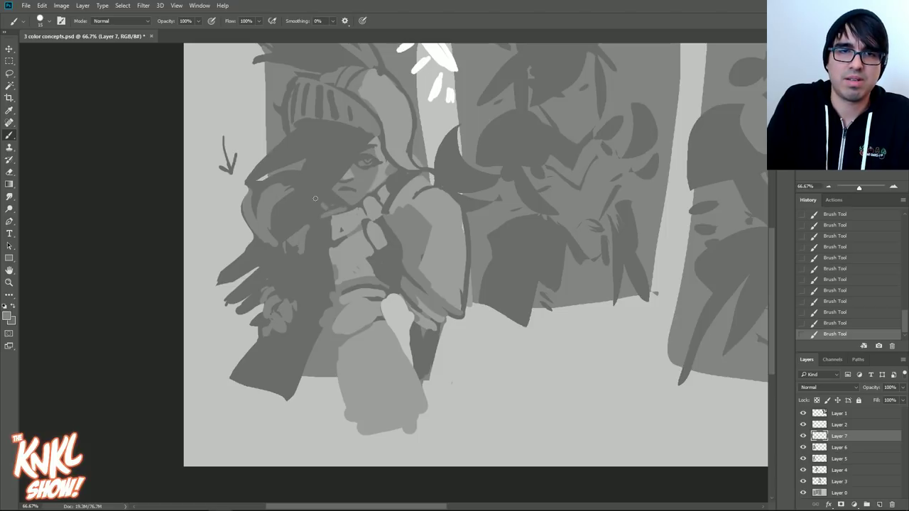
mouse_move(332, 258)
left_mouse_down()
mouse_move(334, 272)
mouse_move(367, 262)
left_mouse_up()
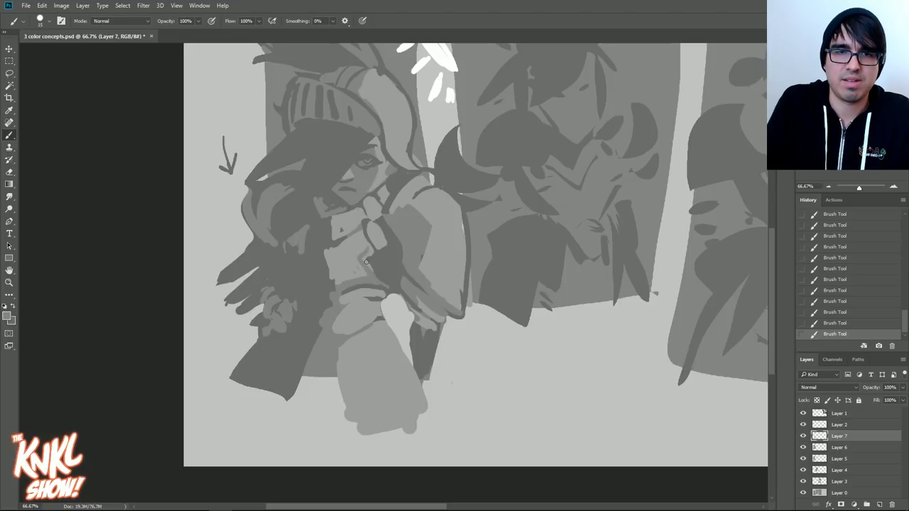
mouse_move(425, 199)
left_mouse_down()
mouse_move(436, 264)
mouse_move(441, 208)
left_mouse_up()
key("ctrl+z")
left_click_drag(433, 278, 441, 222)
left_click_drag(459, 279, 454, 204)
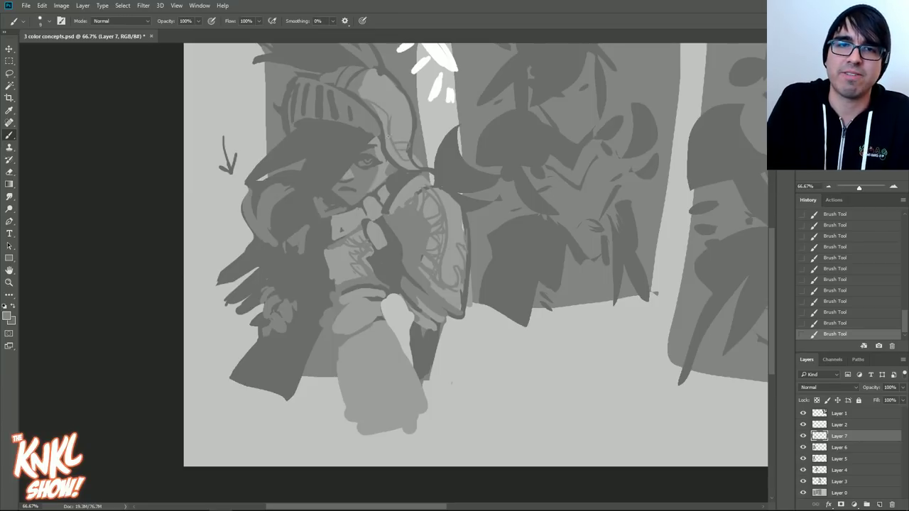
left_click_drag(402, 105, 396, 136)
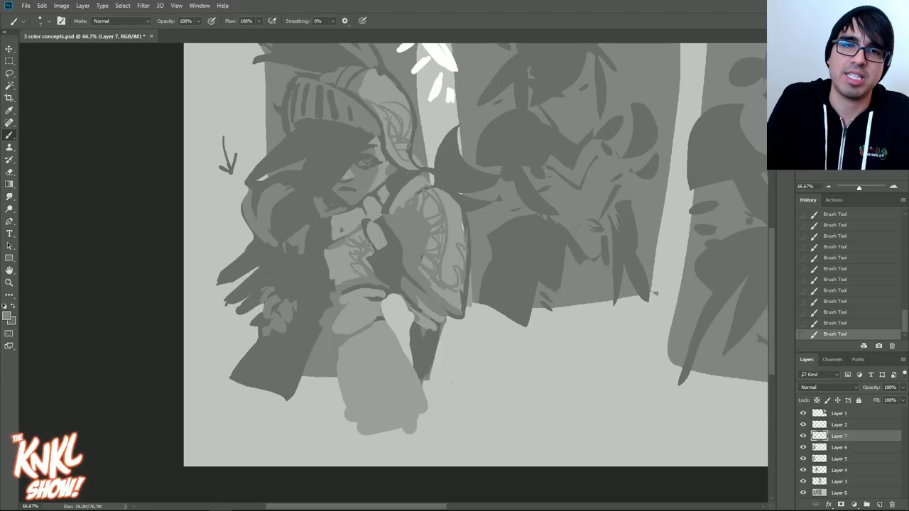
Extend the sleeve ornament with a lighter gray curved line and small marks along its inner side
left_click(893, 187)
left_click_drag(458, 103, 478, 194)
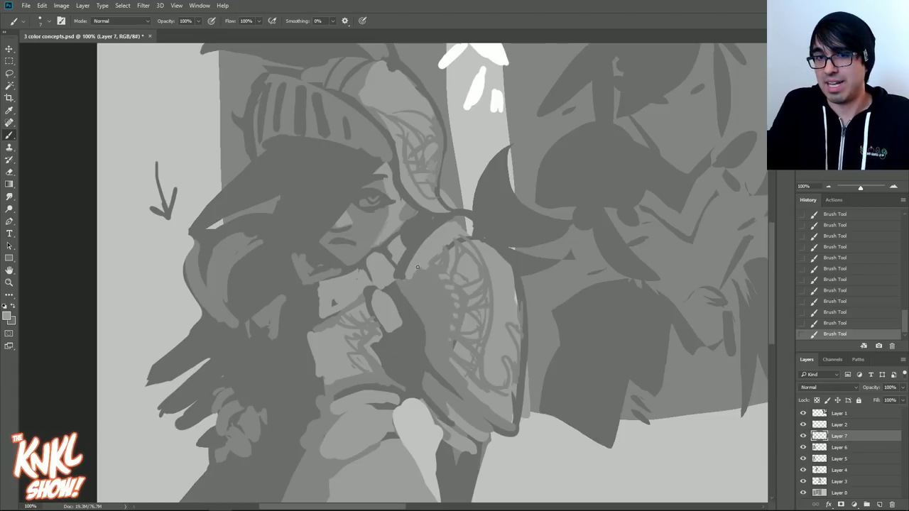
left_click_drag(446, 328, 431, 275)
key("bracketleft")
left_click_drag(442, 341, 422, 274)
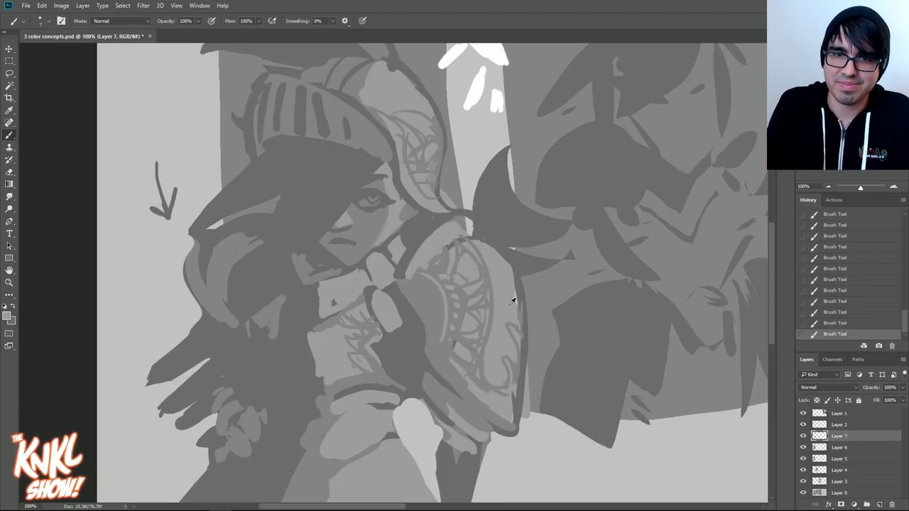
Refine the collar, shoulder trim and edge of the raised hand with sampled grays
key("bracketright")
key("bracketright")
key("bracketright")
mouse_move(400, 268)
left_mouse_down()
mouse_move(435, 225)
mouse_move(426, 220)
mouse_move(401, 261)
mouse_move(409, 232)
mouse_move(398, 263)
left_mouse_up()
left_click(435, 226, "alt")
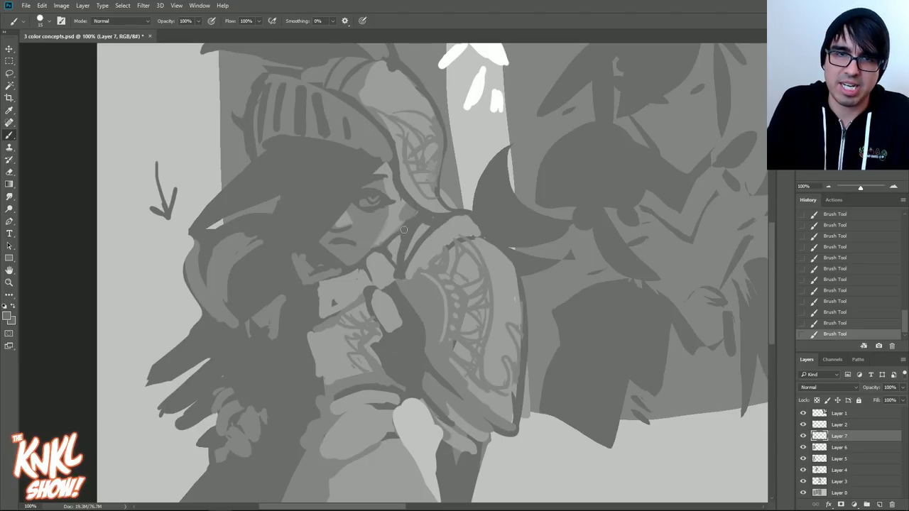
left_click(392, 256, "alt")
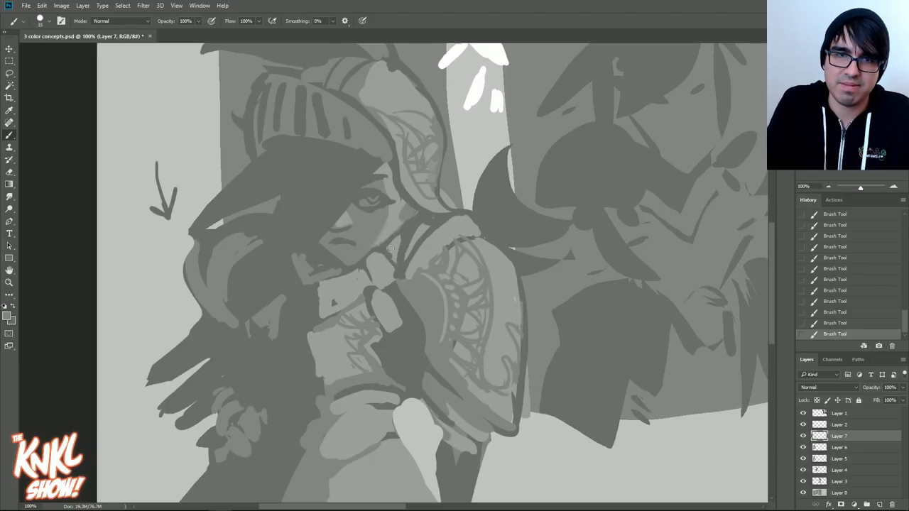
key("bracketleft")
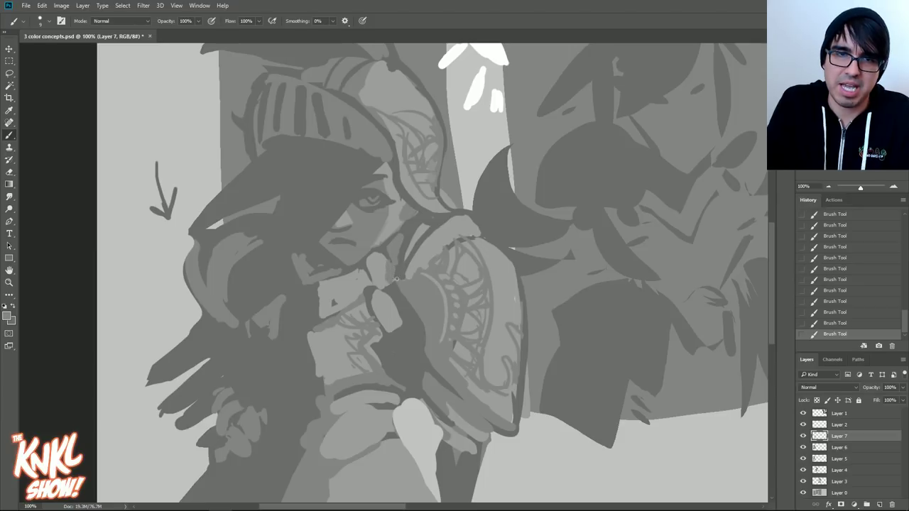
Paint a sampled dark line along the hip where it meets the light gap beside the sleeve
left_click_drag(410, 348, 472, 259)
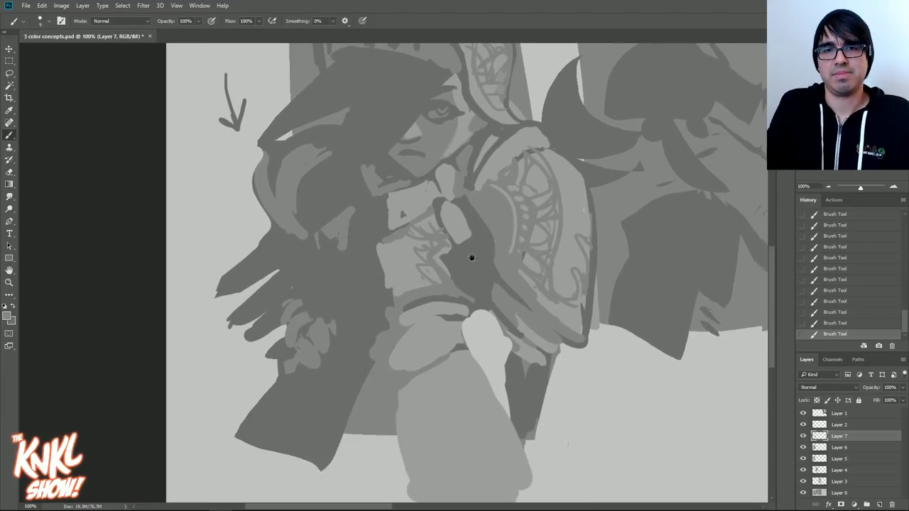
left_click(468, 311, "alt")
key("bracketright")
mouse_move(462, 313)
left_mouse_down()
mouse_move(454, 329)
mouse_move(480, 380)
left_mouse_up()
Reshape the front of the hip and its lower edge with sampled lighter grays
left_click(383, 331, "alt")
key("bracketright")
left_click_drag(389, 337, 386, 364)
left_click(399, 355, "alt")
key("bracketleft")
left_click_drag(400, 330, 383, 386)
left_click_drag(384, 386, 397, 372)
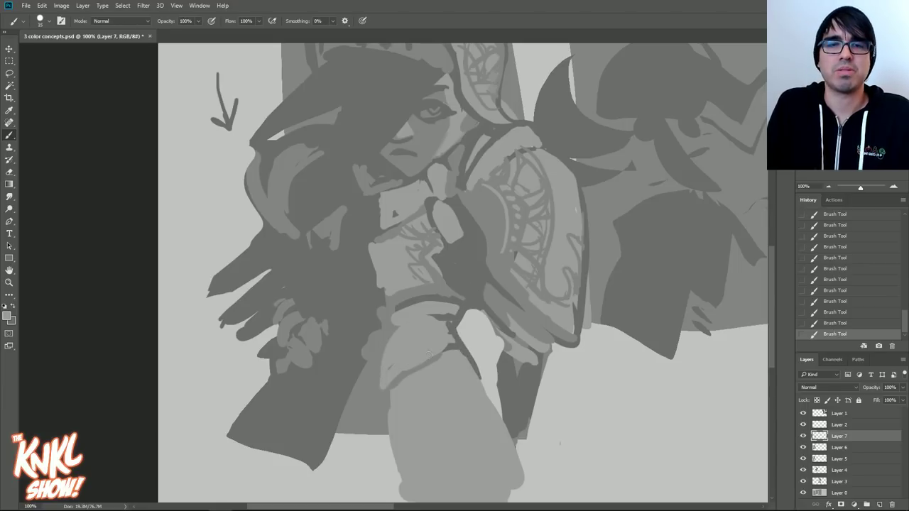
Sketch thin contour lines over the hip and down the front of the thigh
key("bracketleft")
left_click(405, 351, "alt")
left_click_drag(444, 320, 393, 374)
left_click_drag(420, 418, 426, 340)
Draw paired strap lines across the thigh, continue the front contour downward and add small loops near the hip
mouse_move(466, 285)
left_mouse_down()
mouse_move(424, 314)
mouse_move(435, 427)
mouse_move(416, 354)
mouse_move(415, 316)
left_mouse_up()
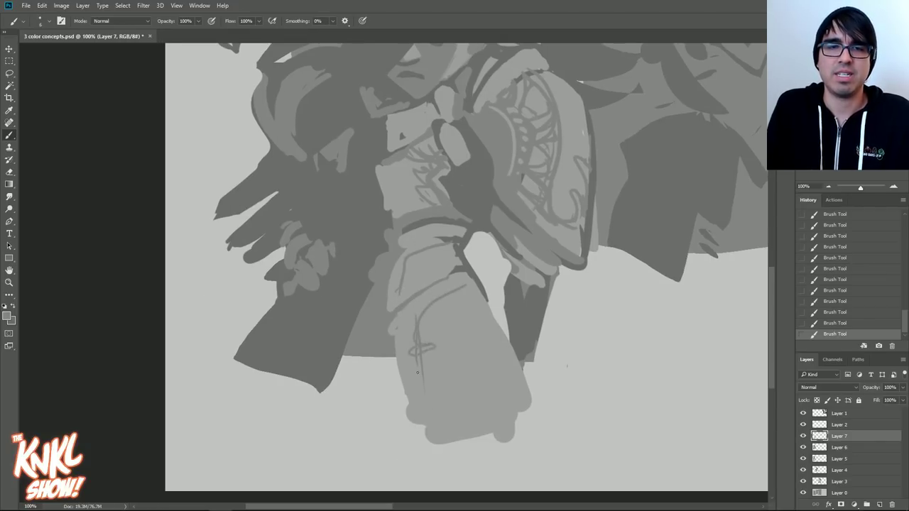
left_click_drag(441, 345, 506, 318)
left_click_drag(440, 380, 509, 355)
left_click_drag(426, 388, 507, 364)
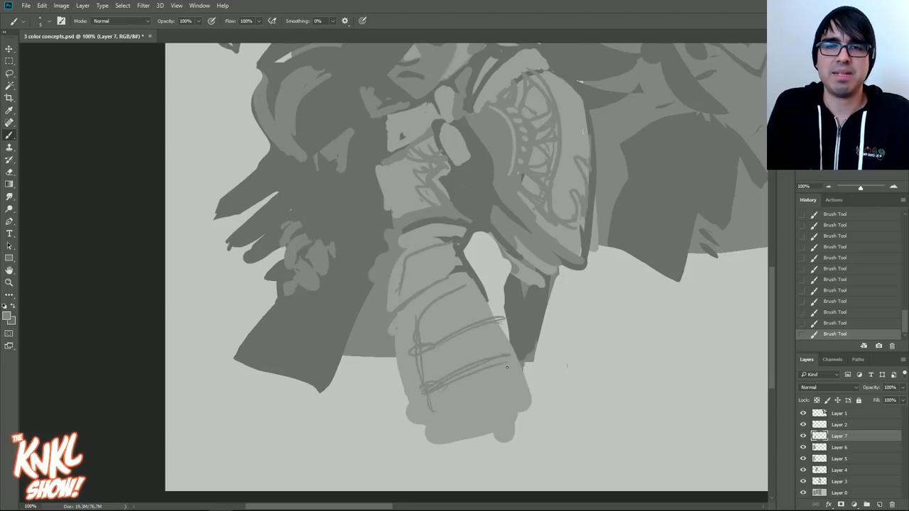
left_click_drag(426, 406, 458, 429)
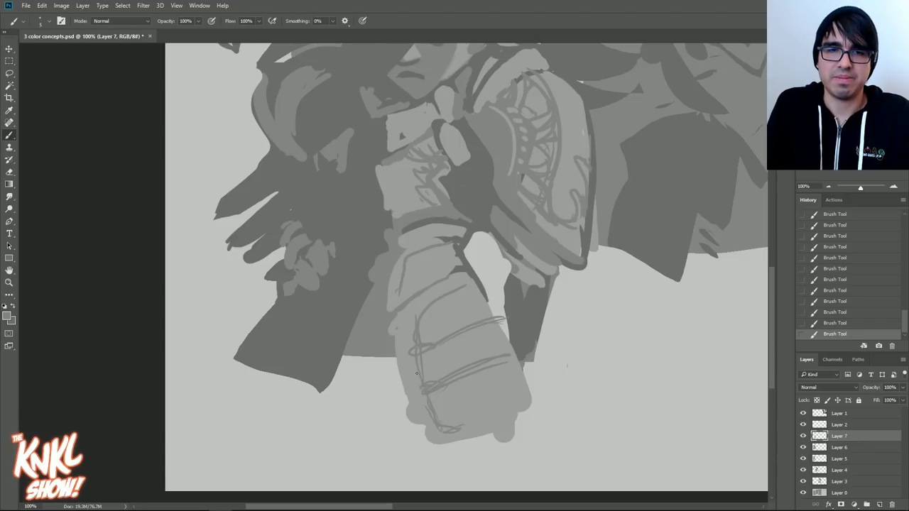
mouse_move(401, 330)
left_mouse_down()
mouse_move(395, 333)
mouse_move(412, 320)
left_mouse_up()
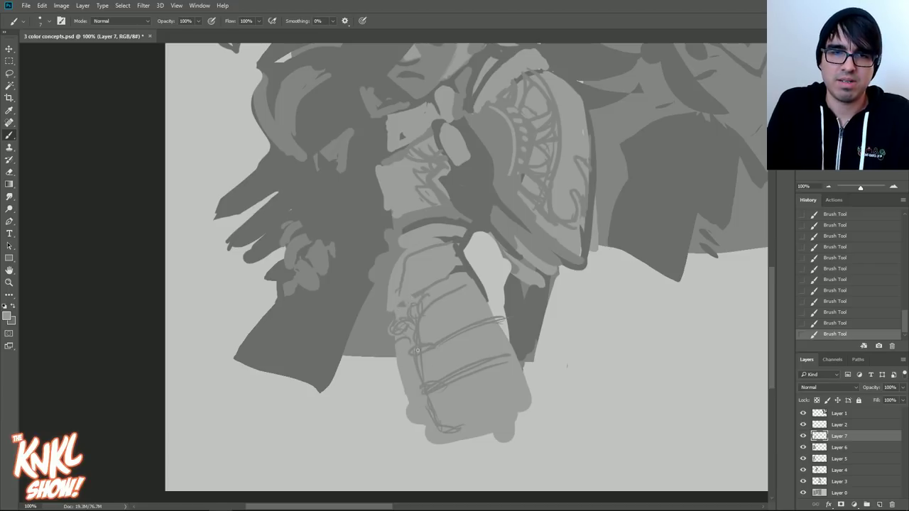
Fill the front of the thigh between the straps with darker gray blocks and strengthen the thigh's rear outline
left_click(418, 328, "alt")
key("]")
key("]")
key("]")
key("]")
key("]")
mouse_move(428, 342)
left_mouse_down()
mouse_move(424, 325)
mouse_move(425, 378)
mouse_move(430, 357)
left_mouse_up()
key("[")
mouse_move(434, 395)
left_mouse_down()
mouse_move(443, 425)
mouse_move(453, 422)
mouse_move(450, 398)
left_mouse_up()
key("[")
key("[")
key("[")
mouse_move(524, 367)
left_mouse_down()
mouse_move(536, 399)
mouse_move(474, 266)
mouse_move(495, 315)
left_mouse_up()
Extend the dark mass below the third figure's hair downward into a long leg-like shape beside the thigh
left_click_drag(491, 277, 524, 323)
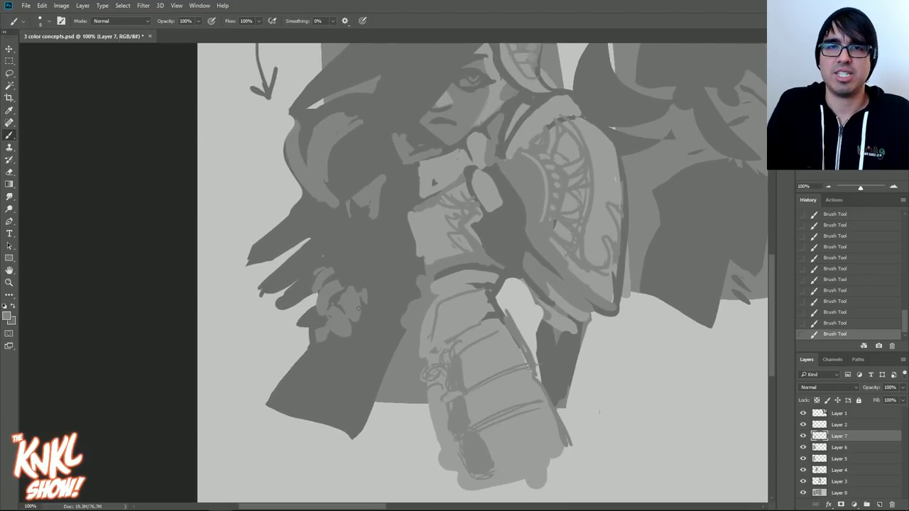
key("bracketright")
mouse_move(383, 383)
left_mouse_down()
mouse_move(433, 422)
mouse_move(426, 420)
left_mouse_up()
left_click_drag(325, 425, 352, 499)
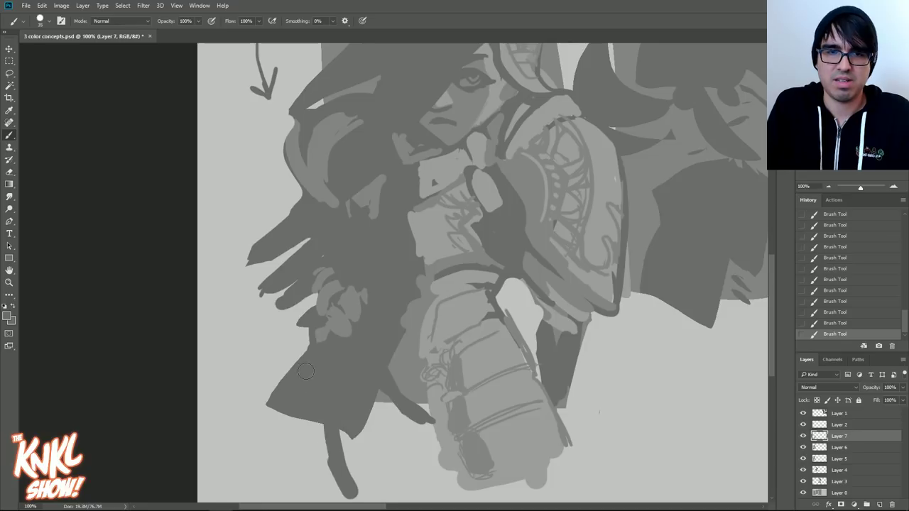
left_click_drag(309, 412, 347, 500)
mouse_move(355, 430)
left_mouse_down()
mouse_move(370, 495)
mouse_move(380, 497)
left_mouse_up()
mouse_move(414, 496)
left_mouse_down()
mouse_move(387, 462)
mouse_move(379, 426)
mouse_move(366, 488)
left_mouse_up()
left_click_drag(383, 374, 374, 256)
left_click_drag(355, 383, 418, 388)
mouse_move(336, 385)
left_mouse_down()
mouse_move(417, 389)
mouse_move(388, 289)
left_mouse_up()
mouse_move(388, 289)
left_mouse_down()
mouse_move(412, 375)
mouse_move(335, 390)
left_mouse_up()
Clean up the extended dark shape's edges and fill its remaining gaps beside the thigh
left_click(435, 387, "alt")
key("[")
key("bracketright")
key("bracketright")
key("bracketright")
mouse_move(318, 344)
left_mouse_down()
mouse_move(347, 416)
mouse_move(300, 325)
mouse_move(339, 349)
mouse_move(357, 377)
left_mouse_up()
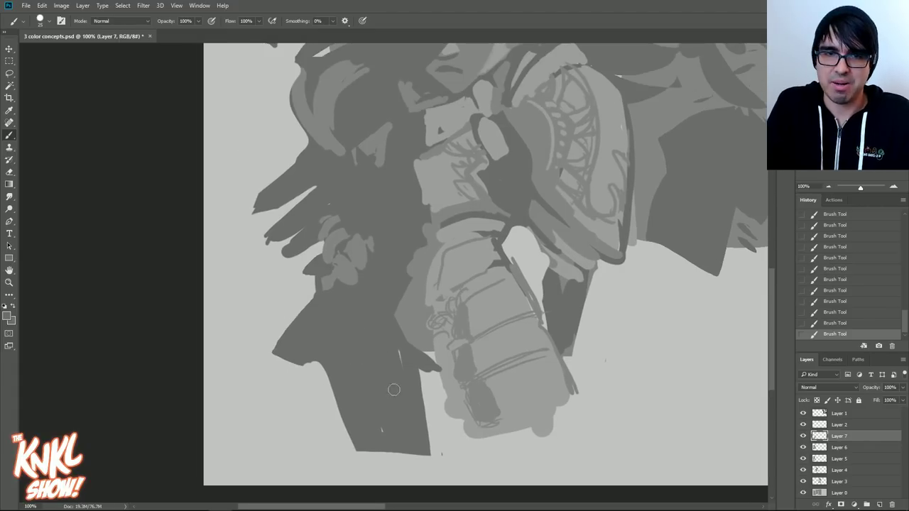
left_click_drag(401, 446, 428, 348)
Outline the front edge of the hip and thigh with a dark line and darken the area behind it
key("bracketleft")
key("bracketleft")
key("bracketleft")
mouse_move(442, 405)
left_mouse_down()
mouse_move(421, 299)
mouse_move(437, 239)
left_mouse_up()
key("bracketright")
key("bracketright")
key("bracketright")
mouse_move(414, 330)
left_mouse_down()
mouse_move(404, 306)
mouse_move(404, 243)
mouse_move(392, 247)
mouse_move(398, 220)
mouse_move(383, 227)
mouse_move(391, 195)
mouse_move(347, 168)
left_mouse_up()
Try rounded mid-gray shapes beside the light cluster under the hair, and step back in the history to remove them
left_click(419, 263, "alt")
key("bracketleft")
key("bracketleft")
key("bracketleft")
key("bracketleft")
key("bracketleft")
key("bracketleft")
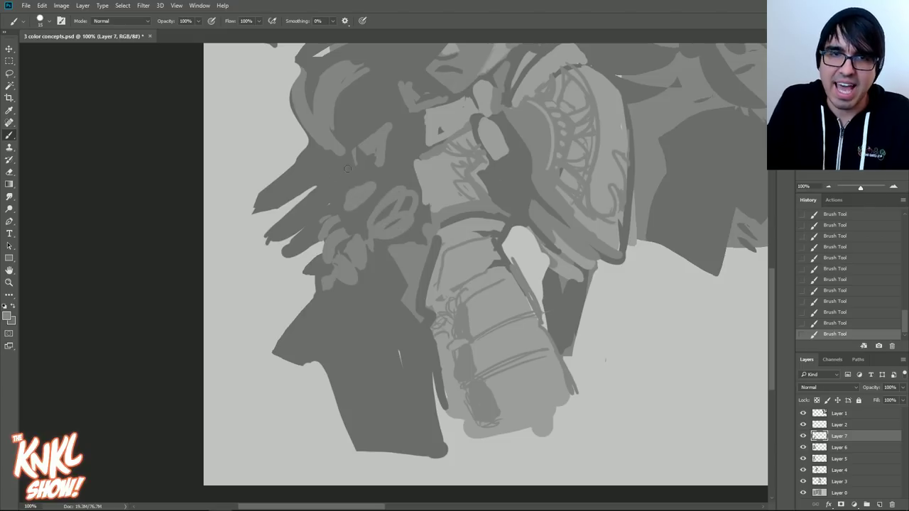
left_click_drag(472, 247, 487, 349)
left_click(834, 323)
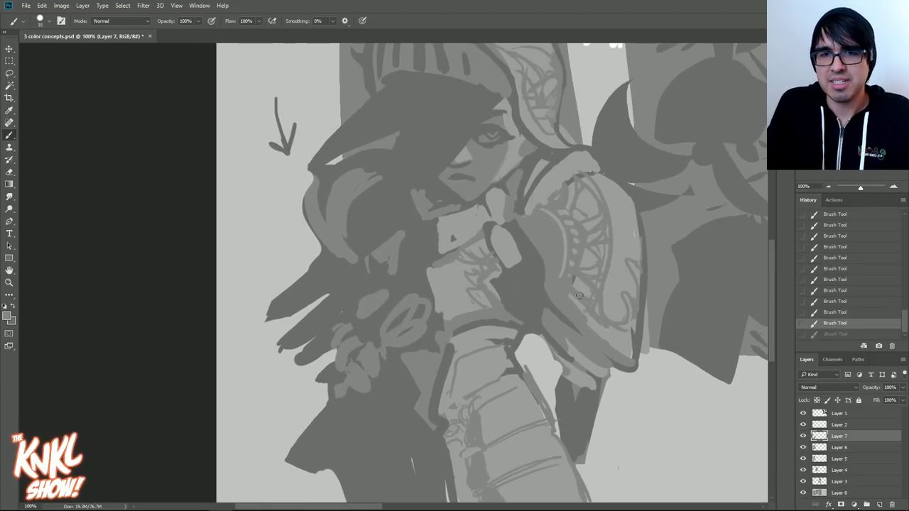
key("ctrl+z")
left_click(846, 302)
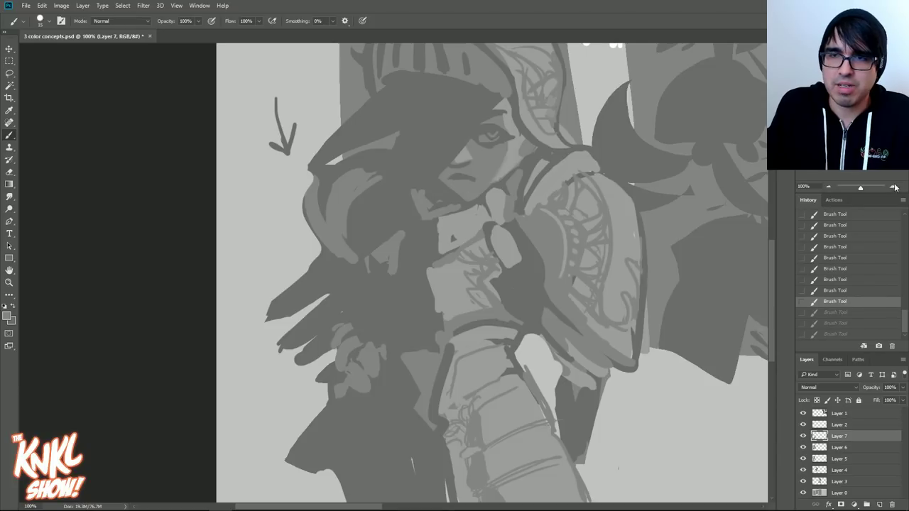
Paint a few short slanted mid-gray marks on the dark area above the light cluster
key("ctrl+plus")
left_click_drag(391, 351, 416, 328)
mouse_move(436, 385)
left_mouse_down()
mouse_move(394, 424)
mouse_move(397, 402)
mouse_move(405, 406)
mouse_move(422, 387)
mouse_move(402, 364)
mouse_move(389, 378)
mouse_move(361, 364)
mouse_move(386, 354)
mouse_move(389, 334)
mouse_move(362, 360)
mouse_move(383, 351)
left_mouse_up()
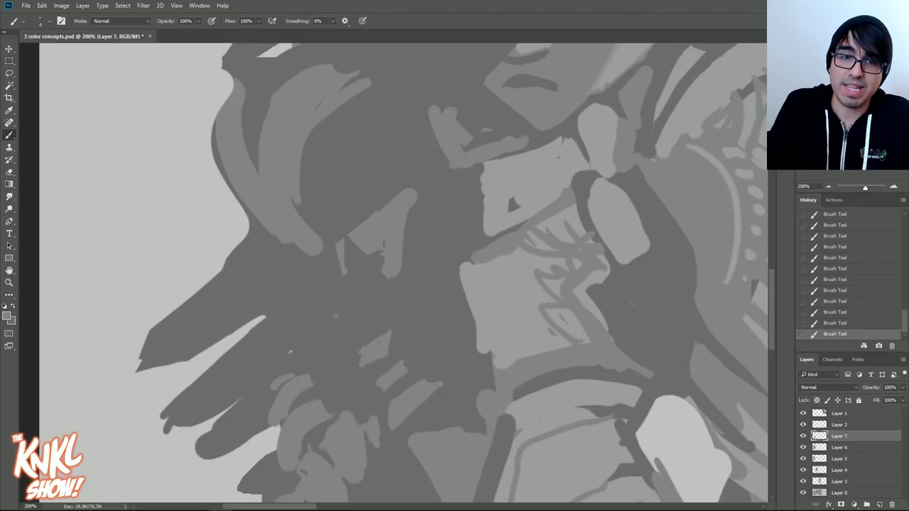
Try a leaf-shaped mid-gray mark above the slanted marks, and step back in the history to remove it
mouse_move(343, 306)
left_mouse_down()
mouse_move(358, 307)
mouse_move(339, 323)
mouse_move(359, 306)
left_mouse_up()
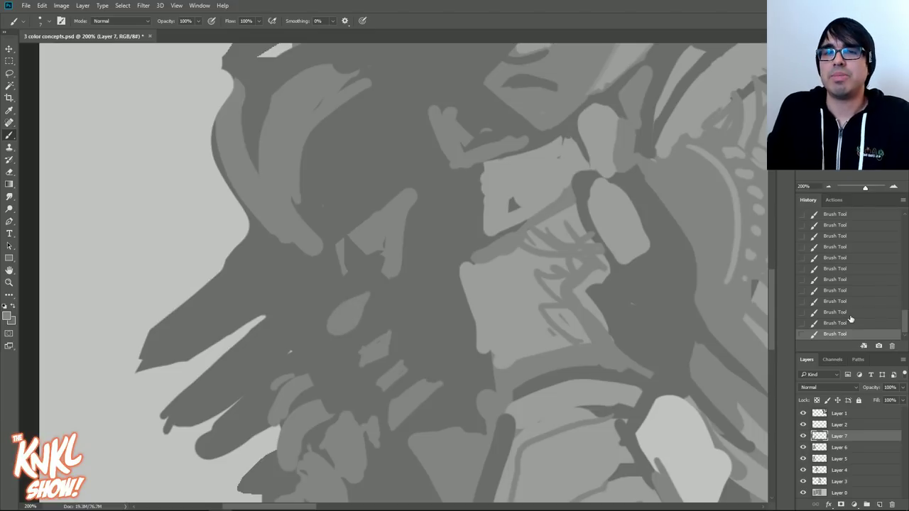
left_click(847, 313)
left_click(842, 302)
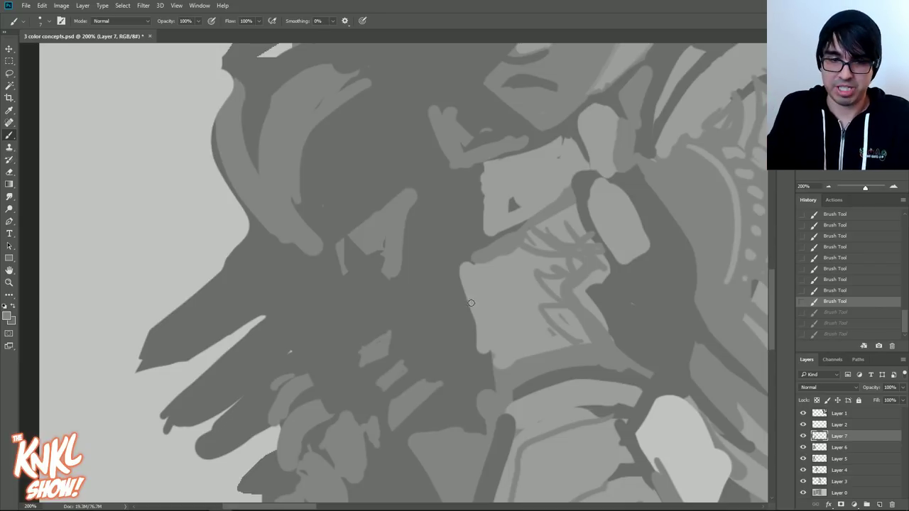
Sharpen the spiky dark tips behind the third figure into longer, cleaner points
left_click_drag(402, 331, 546, 277)
left_click(341, 346, "alt")
key("bracketright")
key("bracketright")
mouse_move(309, 358)
left_mouse_down()
mouse_move(277, 404)
mouse_move(305, 397)
mouse_move(386, 335)
mouse_move(304, 394)
mouse_move(357, 360)
mouse_move(287, 396)
mouse_move(295, 375)
mouse_move(319, 361)
mouse_move(367, 365)
left_mouse_up()
key("bracketleft")
mouse_move(317, 348)
left_mouse_down()
mouse_move(372, 294)
mouse_move(307, 347)
mouse_move(407, 270)
left_mouse_up()
mouse_move(286, 400)
left_mouse_down()
mouse_move(262, 414)
mouse_move(301, 365)
mouse_move(279, 385)
mouse_move(330, 382)
mouse_move(339, 394)
mouse_move(326, 412)
mouse_move(361, 408)
mouse_move(349, 387)
mouse_move(364, 366)
left_mouse_up()
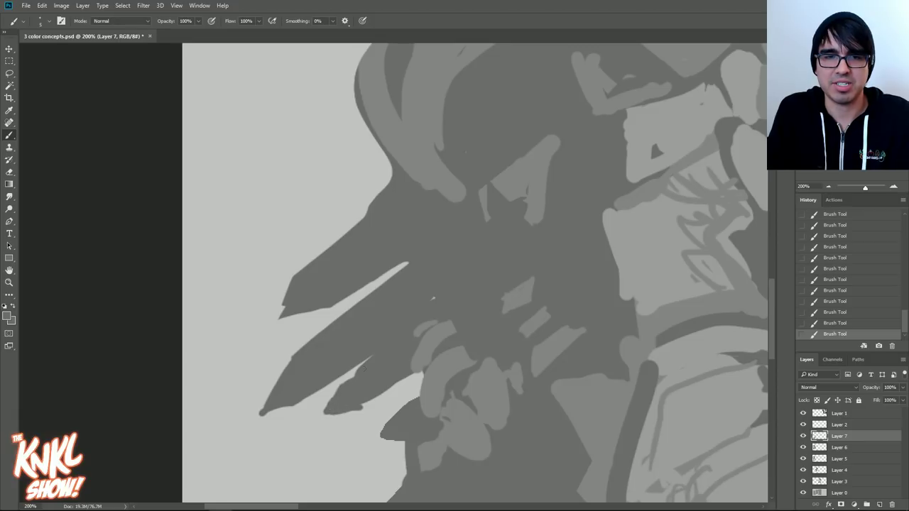
left_click_drag(351, 406, 419, 373)
mouse_move(419, 373)
left_mouse_down()
mouse_move(312, 424)
mouse_move(331, 399)
left_mouse_up()
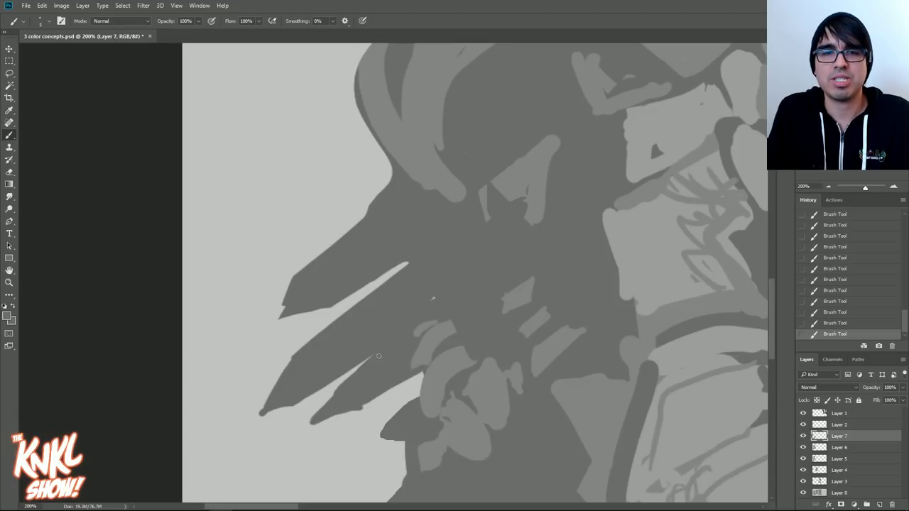
Reshape the small mid-gray patch below the hair into a pointed triangle using sampled grays
mouse_move(528, 206)
left_mouse_down()
mouse_move(461, 307)
mouse_move(472, 320)
mouse_move(490, 225)
left_mouse_up()
left_click(473, 264, "alt")
key("[")
left_click(489, 305, "alt")
left_click_drag(479, 320, 481, 310)
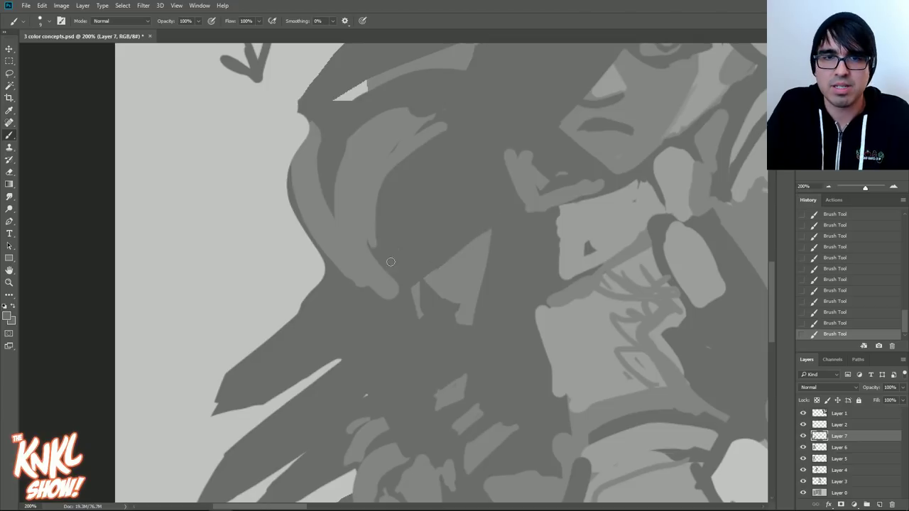
Taper the lower end of the curved mid-gray hair lock and smooth its inner edge with sampled grays
left_click(387, 286, "alt")
mouse_move(365, 295)
left_mouse_down()
mouse_move(402, 295)
mouse_move(366, 296)
mouse_move(373, 246)
left_mouse_up()
left_click(384, 308, "alt")
mouse_move(392, 283)
left_mouse_down()
mouse_move(371, 234)
mouse_move(382, 248)
left_mouse_up()
left_click(364, 218, "alt")
key("bracketleft")
key("bracketleft")
left_click_drag(433, 140, 381, 228)
left_click_drag(410, 156, 376, 203)
left_click(397, 257, "alt")
left_click_drag(387, 255, 367, 238)
Clean up the upper tip of the curved mid-gray hair lock with sampled grays
left_click(376, 190, "alt")
left_click(447, 146, "alt")
mouse_move(445, 127)
left_mouse_down()
mouse_move(395, 107)
mouse_move(441, 131)
left_mouse_up()
left_click(419, 134, "alt")
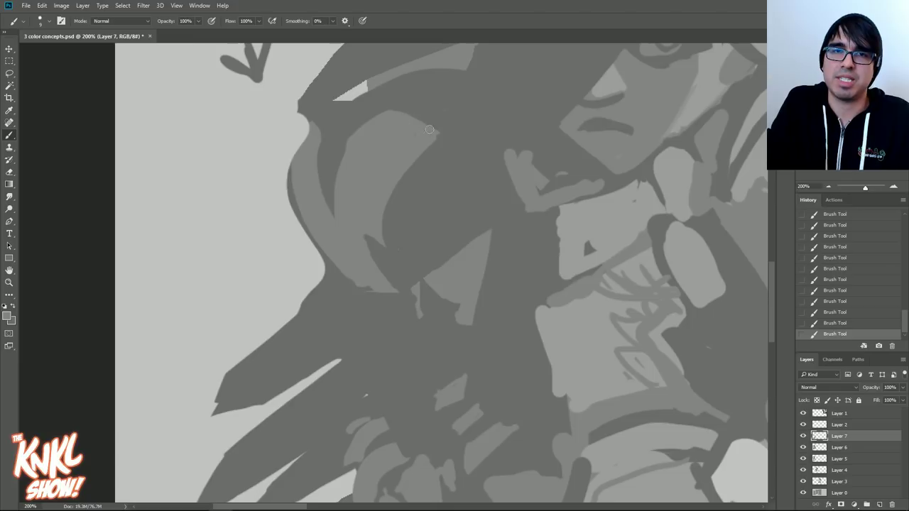
left_click(828, 186)
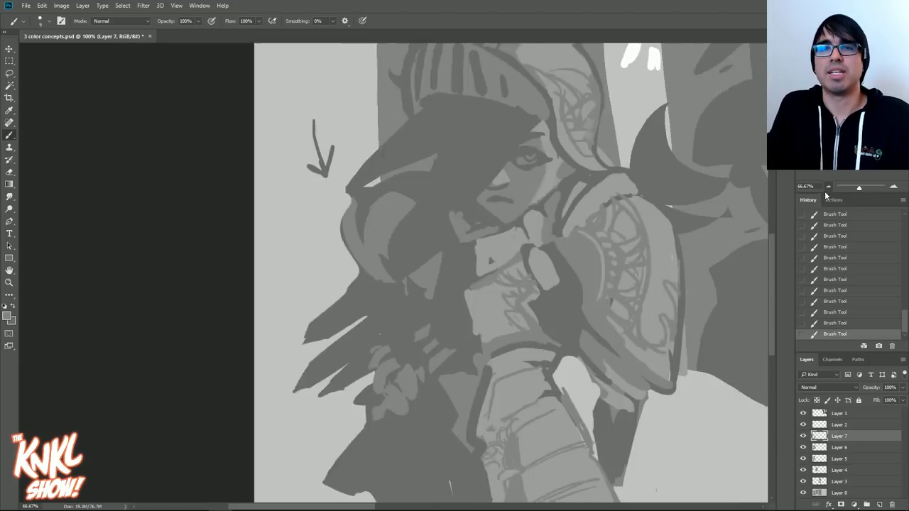
Save the document and flip the canvas horizontally
left_click(829, 186)
key("ctrl+s")
key("ctrl+shift+h")
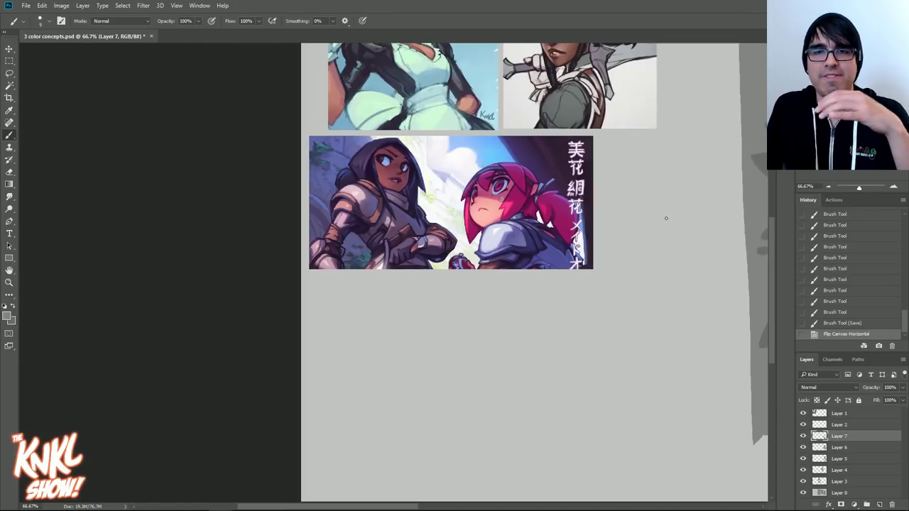
left_click_drag(501, 200, 180, 199)
left_click_drag(639, 306, 288, 308)
mouse_move(719, 316)
left_mouse_down()
mouse_move(619, 306)
mouse_move(615, 321)
mouse_move(602, 299)
left_mouse_up()
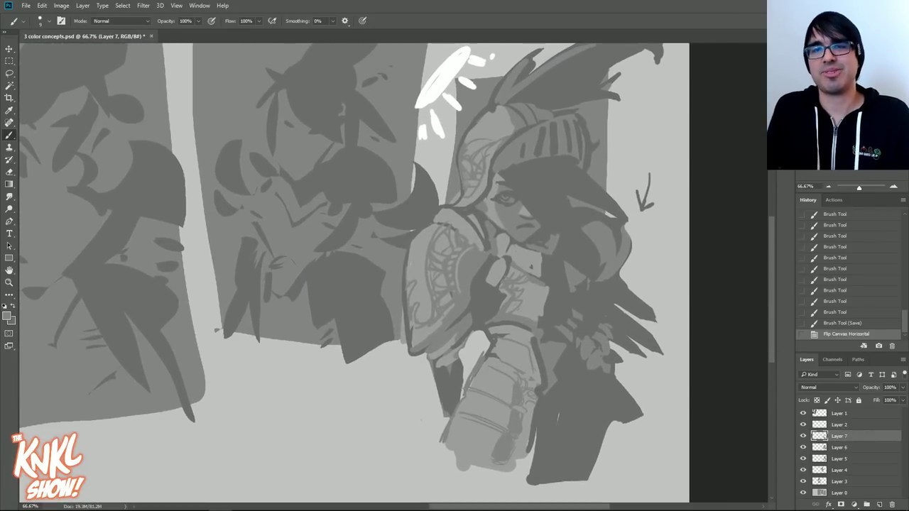
left_click(893, 188)
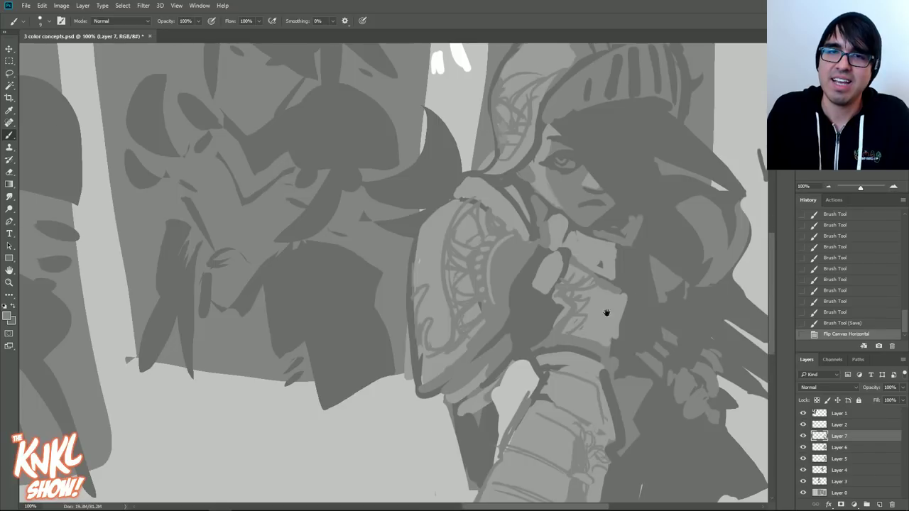
Clean up the third figure's cheek, jawline and chin edge with sampled grays and a smaller brush
left_click(512, 226, "alt")
left_click(514, 223, "alt")
key("bracketleft")
key("bracketleft")
left_click_drag(505, 211, 509, 217)
left_click(509, 209)
left_click(524, 221)
left_click(538, 233)
left_click(507, 189)
left_click(507, 188)
Add a new layer and repaint the eye area and the hood shadow along the third figure's outer cheek and jaw in gray
key("ctrl+shift+n")
key("Return")
key("]")
mouse_move(516, 184)
left_mouse_down()
mouse_move(536, 186)
mouse_move(500, 203)
mouse_move(491, 193)
left_mouse_up()
key("]")
key("]")
left_click_drag(501, 162, 493, 189)
key("]")
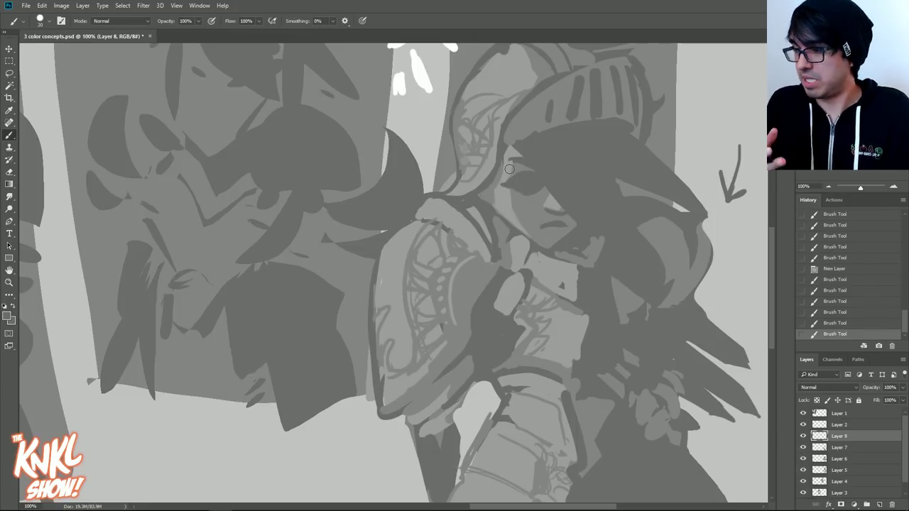
key("bracketleft")
mouse_move(491, 188)
left_mouse_down()
mouse_move(495, 226)
mouse_move(504, 186)
left_mouse_up()
mouse_move(505, 183)
left_mouse_down()
mouse_move(497, 174)
mouse_move(503, 152)
left_mouse_up()
left_click_drag(507, 206, 532, 247)
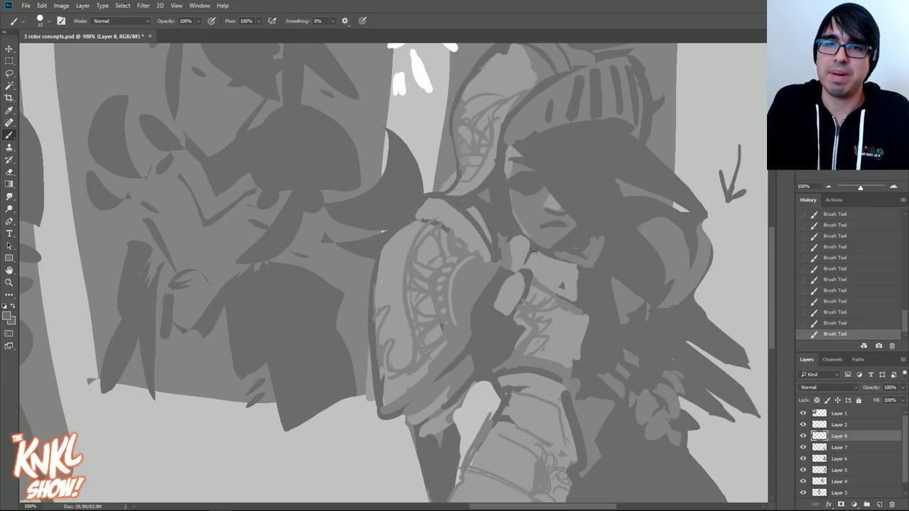
Refine the third figure's mouth with a lower-lip shadow and reshape the nose using sampled grays
key("bracketleft")
left_click(535, 213, "alt")
left_click(554, 224, "alt")
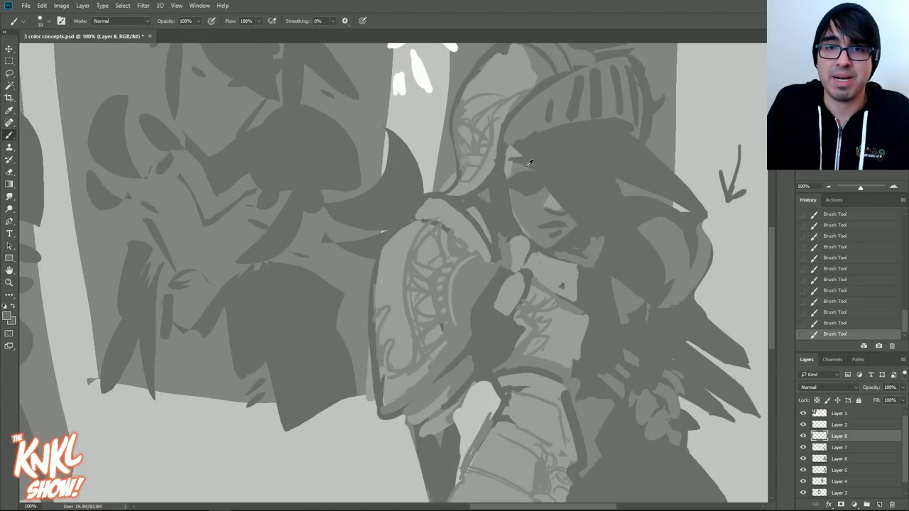
left_click(553, 200, "alt")
left_click_drag(554, 193, 558, 208)
left_click(565, 210, "alt")
left_click(563, 210, "alt")
key("]")
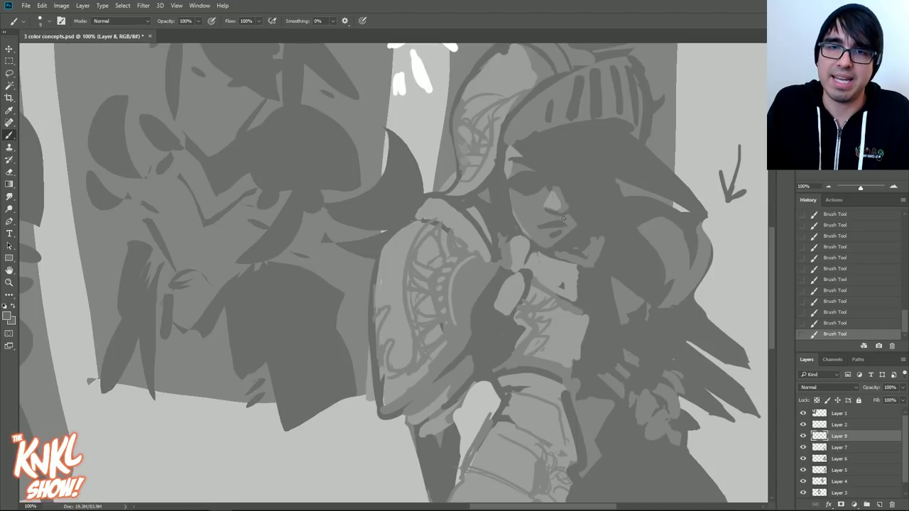
left_click(561, 210, "alt")
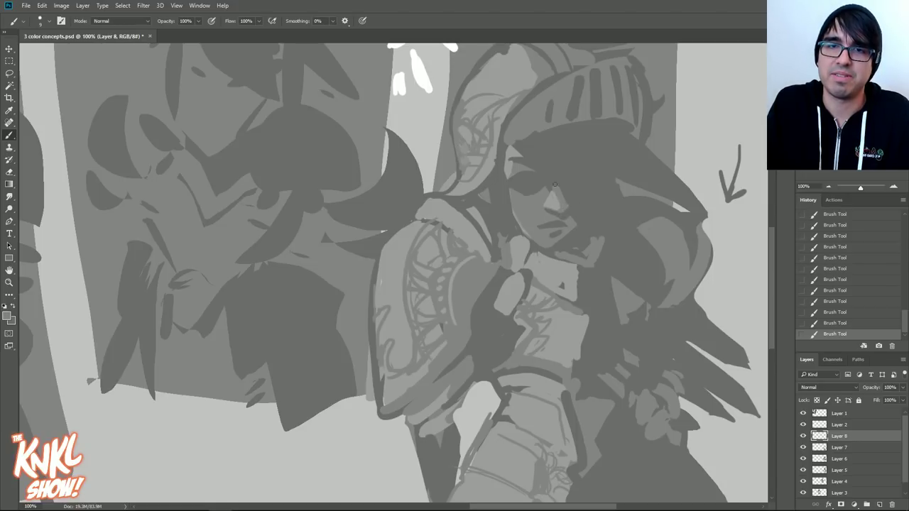
left_click(547, 189, "alt")
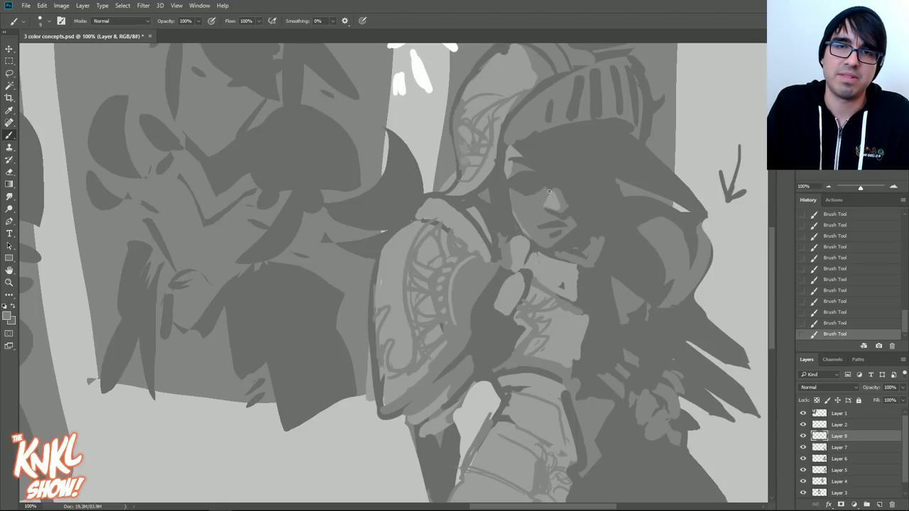
Repaint the forehead around the eyebrow and add light gray accents along the helmet visor's upper rim
mouse_move(539, 171)
left_mouse_down()
mouse_move(525, 165)
mouse_move(519, 145)
left_mouse_up()
left_click(525, 147, "alt")
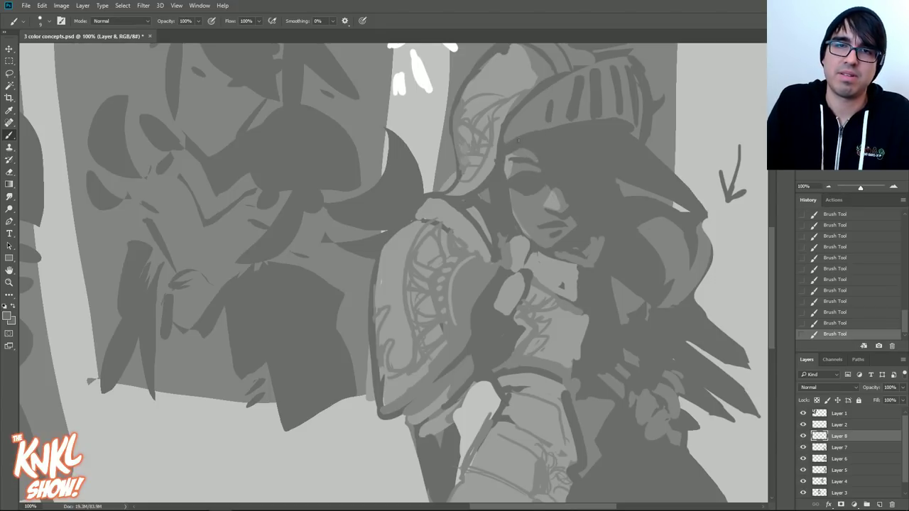
left_click(501, 83, "alt")
mouse_move(510, 122)
left_mouse_down()
mouse_move(509, 138)
mouse_move(539, 101)
left_mouse_up()
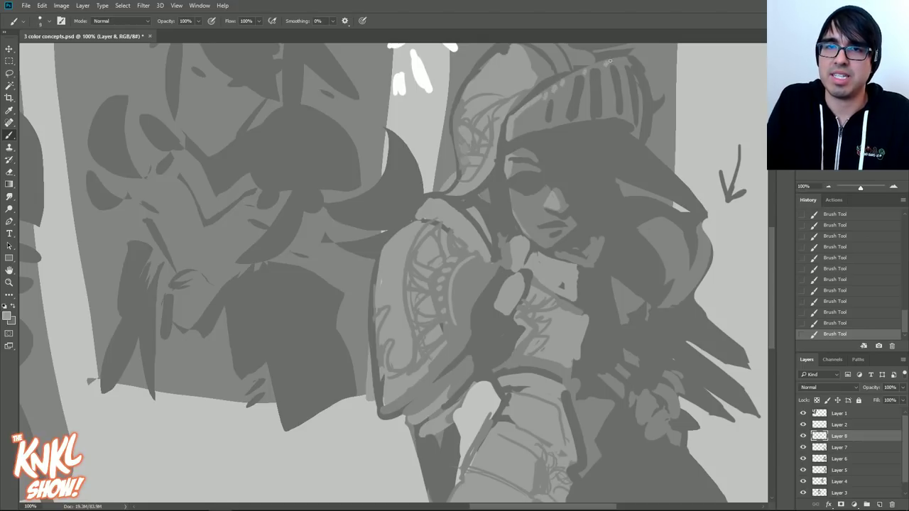
left_click_drag(628, 67, 639, 65)
left_click(627, 79, "alt")
Paint the iris and lower lid of the third figure's visible eye with soft gray strokes
left_click_drag(554, 324, 471, 357)
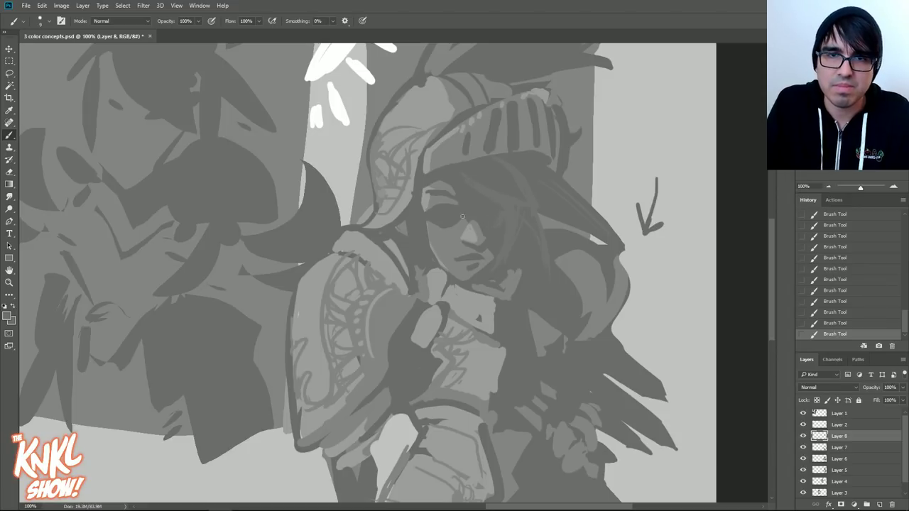
key("bracketright")
key("bracketright")
key("bracketright")
left_click_drag(447, 220, 452, 213)
key("bracketleft")
key("bracketleft")
key("bracketleft")
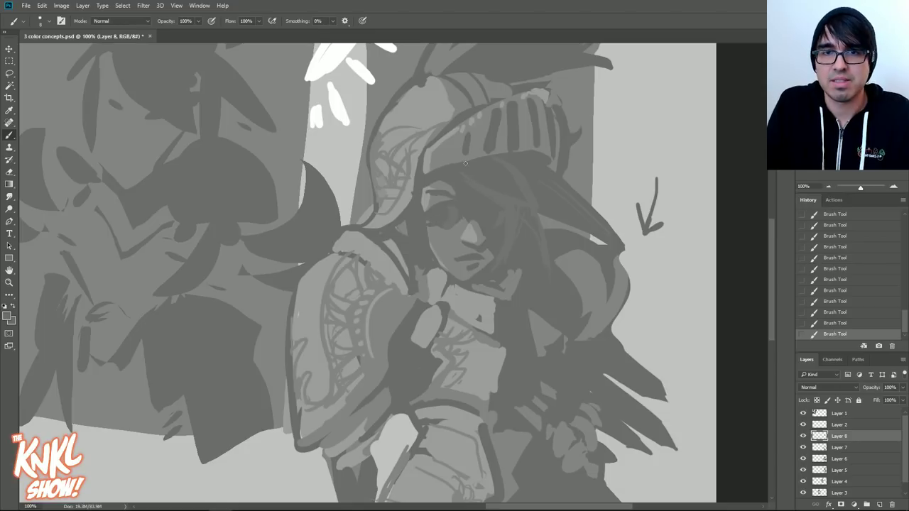
left_click(462, 225, "alt")
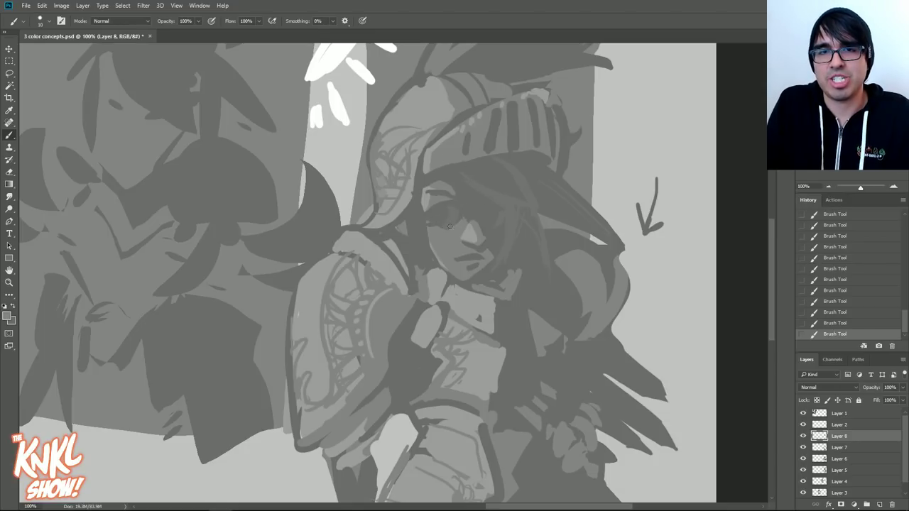
mouse_move(446, 226)
left_mouse_down()
mouse_move(453, 210)
mouse_move(456, 223)
left_mouse_up()
Trim the third figure's chin and smooth the jawline with sampled face and shadow grays
key("bracketright")
key("bracketright")
left_click(504, 212, "alt")
left_click(457, 274, "alt")
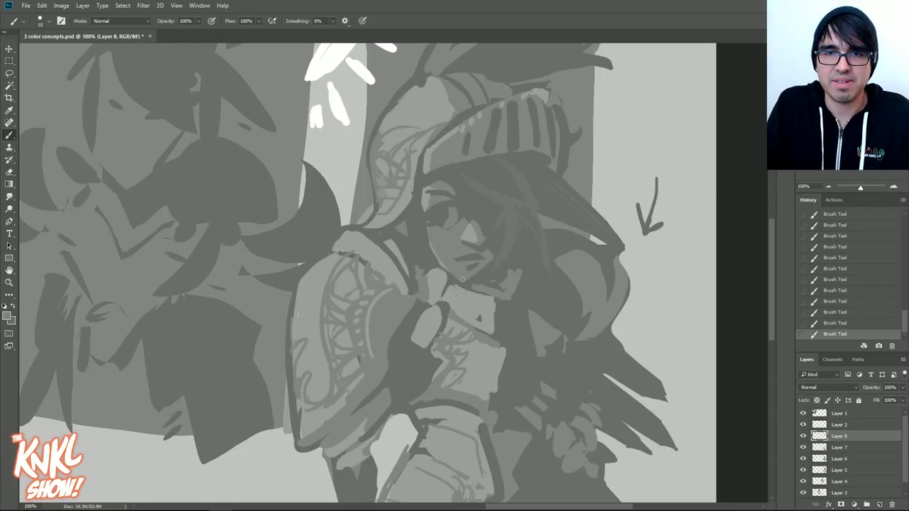
left_click_drag(488, 270, 471, 277)
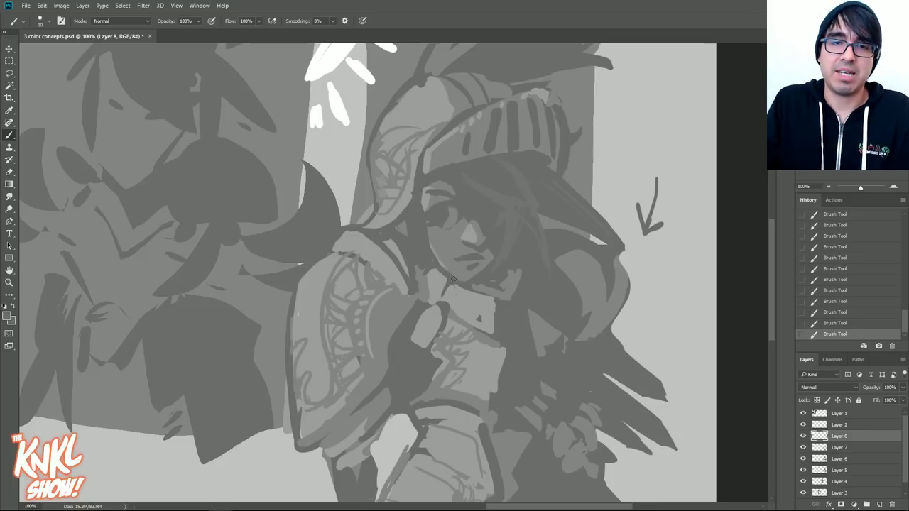
left_click(458, 268, "alt")
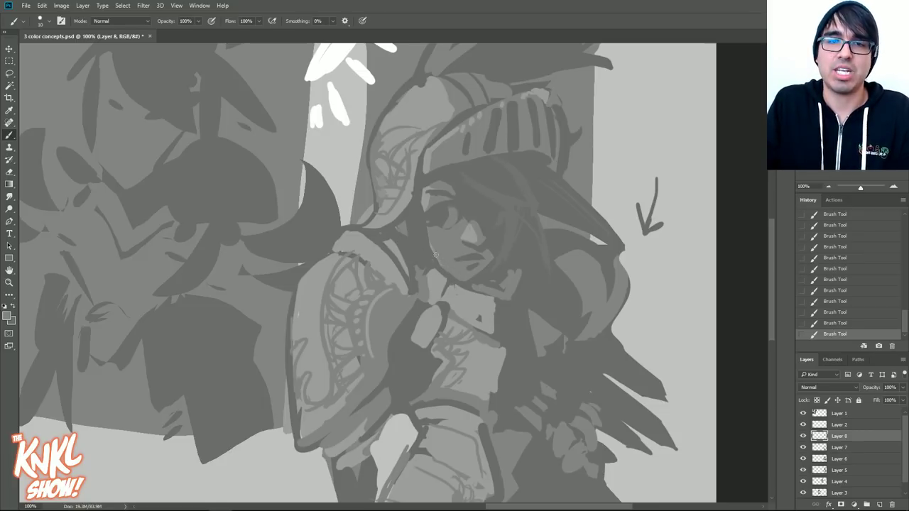
left_click(447, 267, "alt")
left_click(446, 257, "alt")
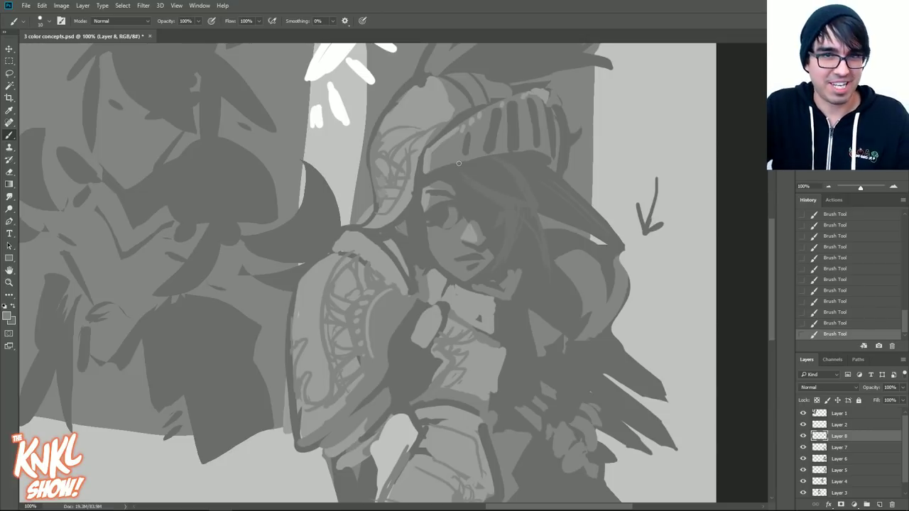
Refine the eyebrow and the hair edge above the visible eye with sampled grays
left_click(464, 198, "alt")
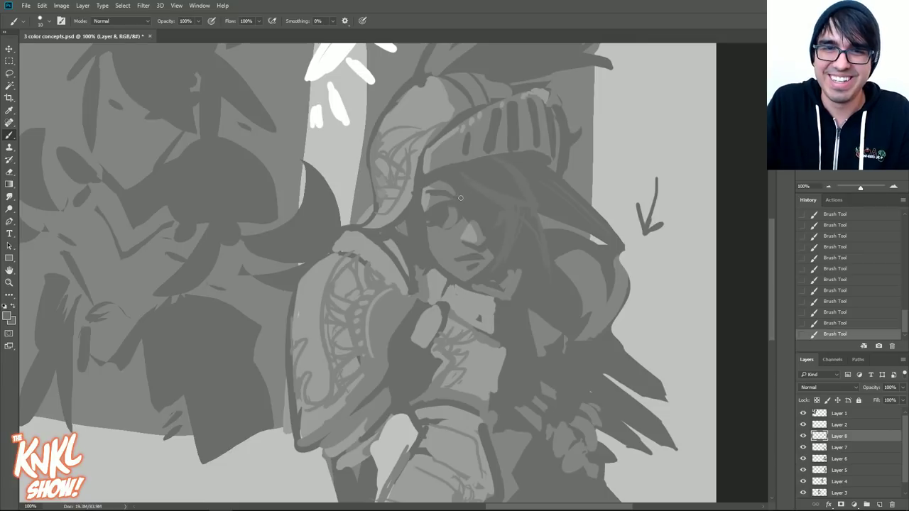
left_click(443, 199, "alt")
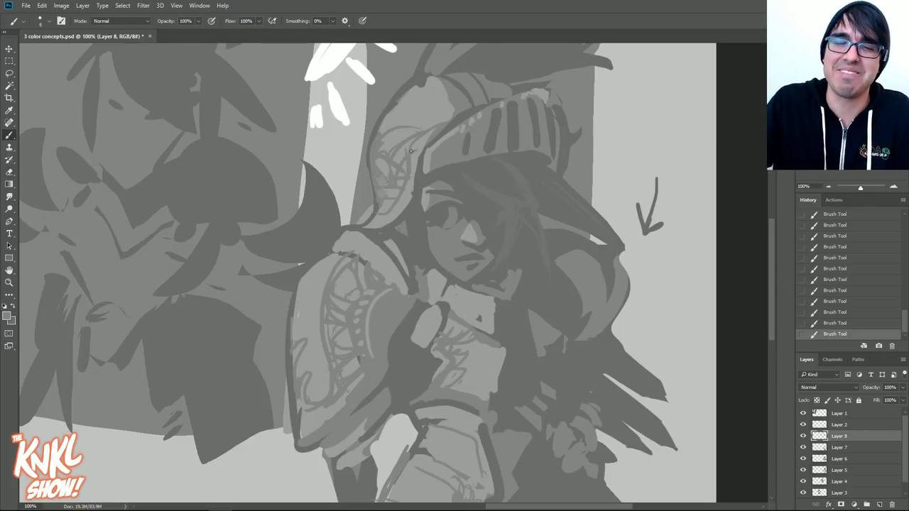
left_click(470, 197, "alt")
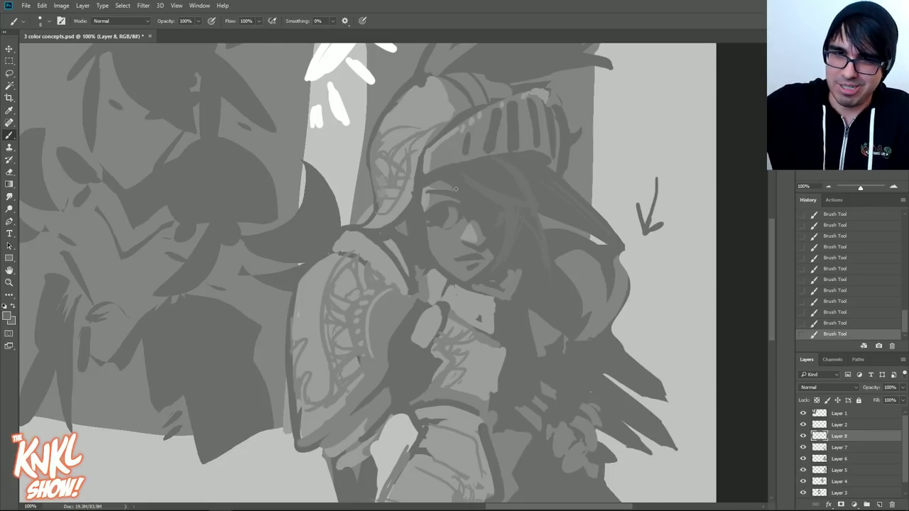
left_click(457, 217, "alt")
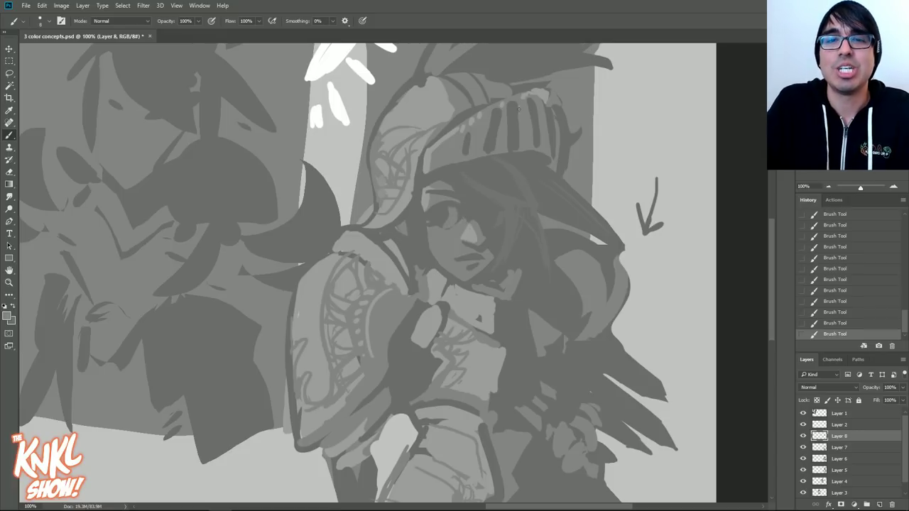
Paint mid-gray hair strands sweeping from under the visor down beside the face and neck
left_click(489, 213, "alt")
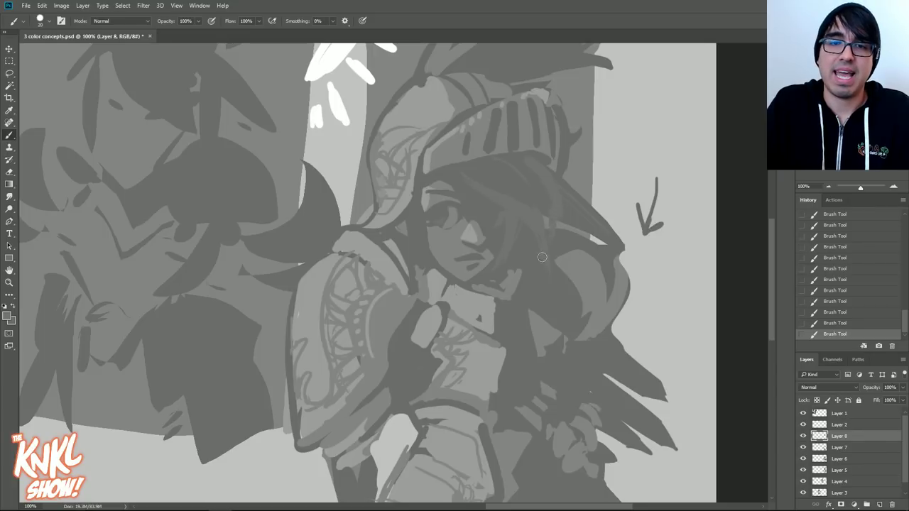
key("bracketleft")
left_click_drag(519, 272, 507, 300)
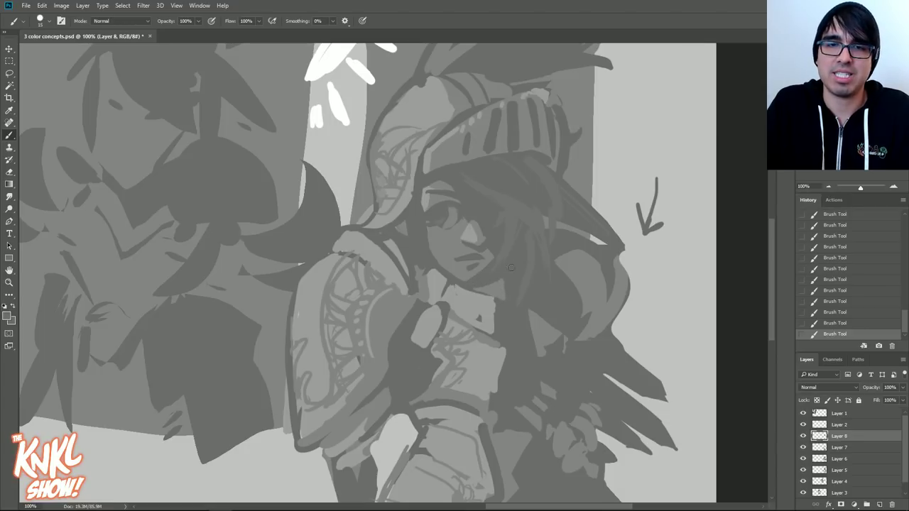
Fill out the upper lip of the third figure's mouth with gray strokes
left_click(893, 186)
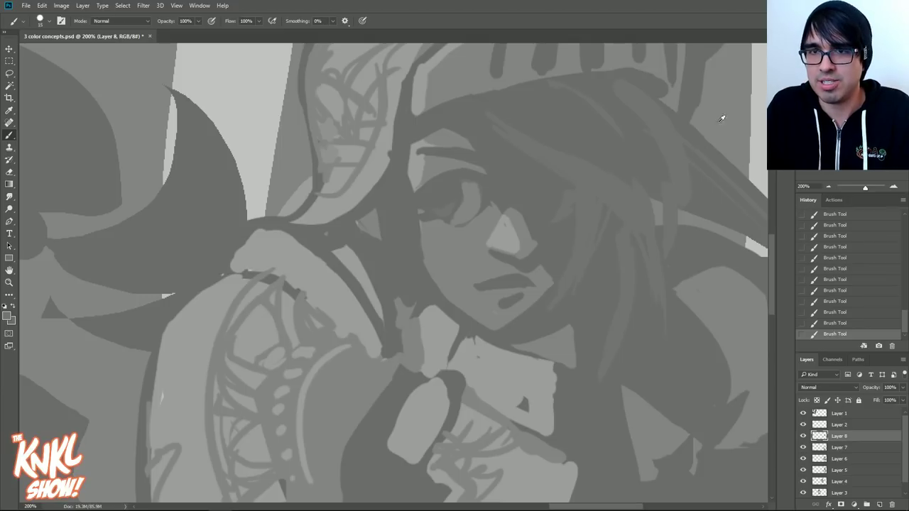
mouse_move(614, 291)
left_mouse_down()
mouse_move(541, 355)
mouse_move(494, 362)
left_mouse_up()
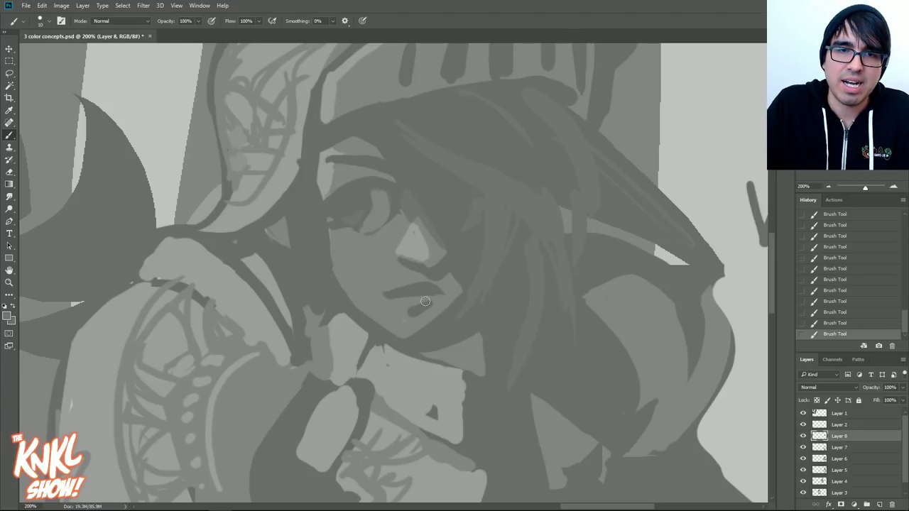
key("bracketright")
key("bracketright")
left_click_drag(400, 304, 422, 303)
key("bracketleft")
key("bracketleft")
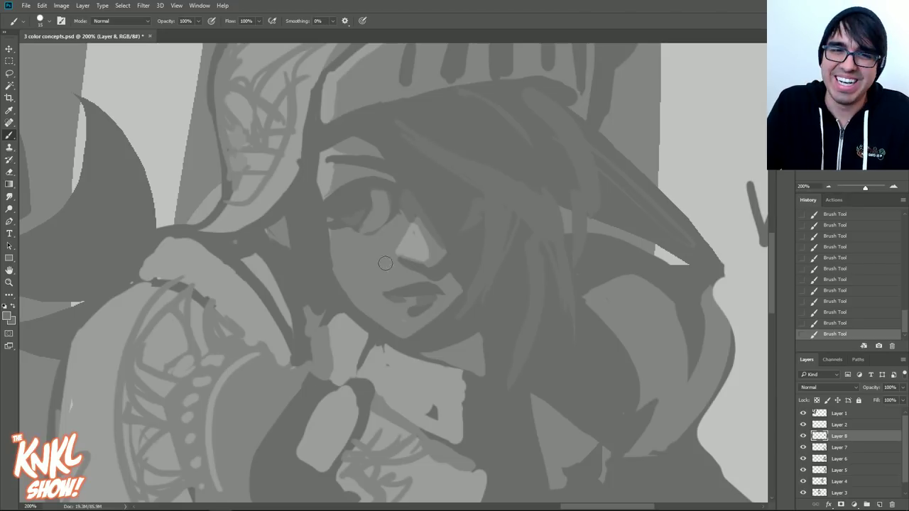
Rework the inner edge of the helmet's patterned cheek guard with a gray rim, undoing unwanted strokes
key("bracketleft")
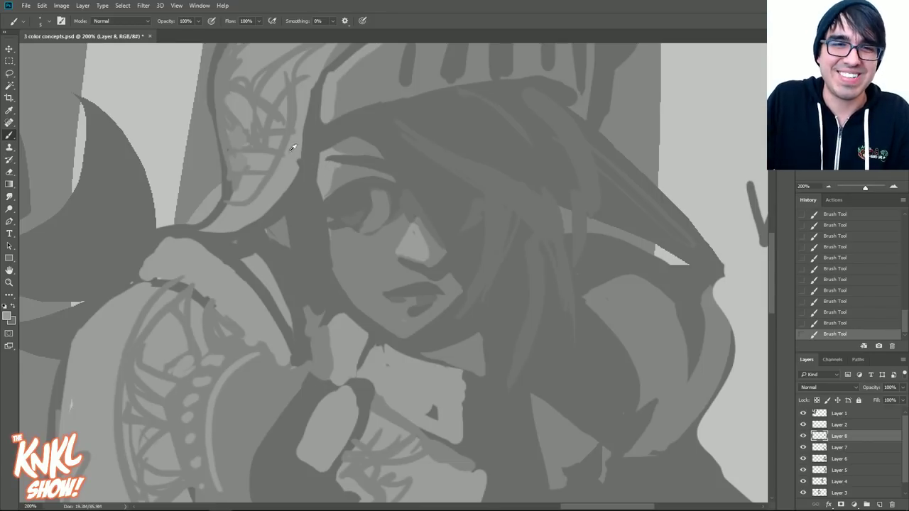
mouse_move(317, 87)
left_mouse_down()
mouse_move(302, 145)
mouse_move(277, 197)
left_mouse_up()
key("ctrl+z")
key("]")
mouse_move(230, 236)
left_mouse_down()
mouse_move(310, 145)
mouse_move(302, 111)
mouse_move(308, 164)
mouse_move(327, 131)
mouse_move(321, 93)
mouse_move(243, 232)
left_mouse_up()
left_click(445, 156, "alt")
key("]")
key("]")
left_click(235, 236, "alt")
key("ctrl+z")
key("ctrl+z")
mouse_move(308, 141)
left_mouse_down()
mouse_move(307, 167)
mouse_move(275, 213)
left_mouse_up()
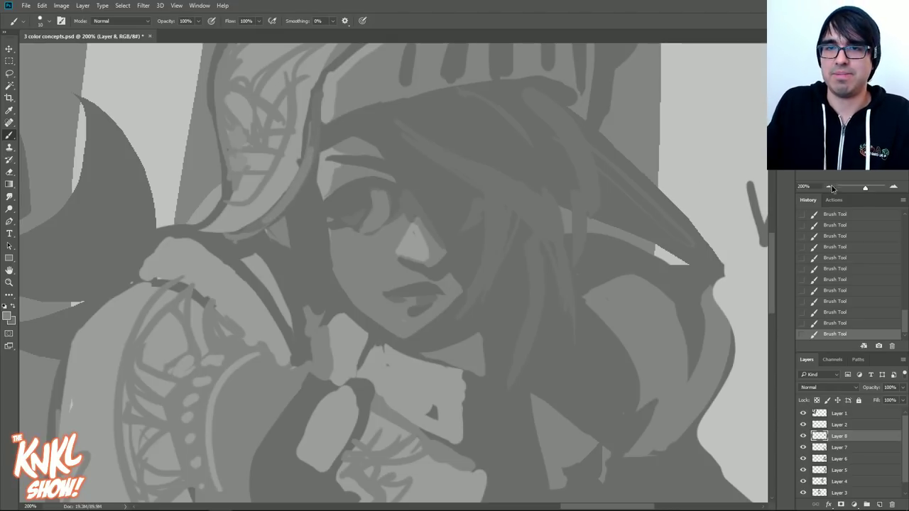
Draw gray ornament lines on the light collar below the third figure's chin
left_click(832, 188)
left_click_drag(539, 362, 542, 292)
left_click(434, 255, "alt")
key("]")
mouse_move(383, 230)
left_mouse_down()
mouse_move(422, 246)
mouse_move(413, 271)
mouse_move(394, 247)
left_mouse_up()
left_click(416, 282, "alt")
key("[")
key("[")
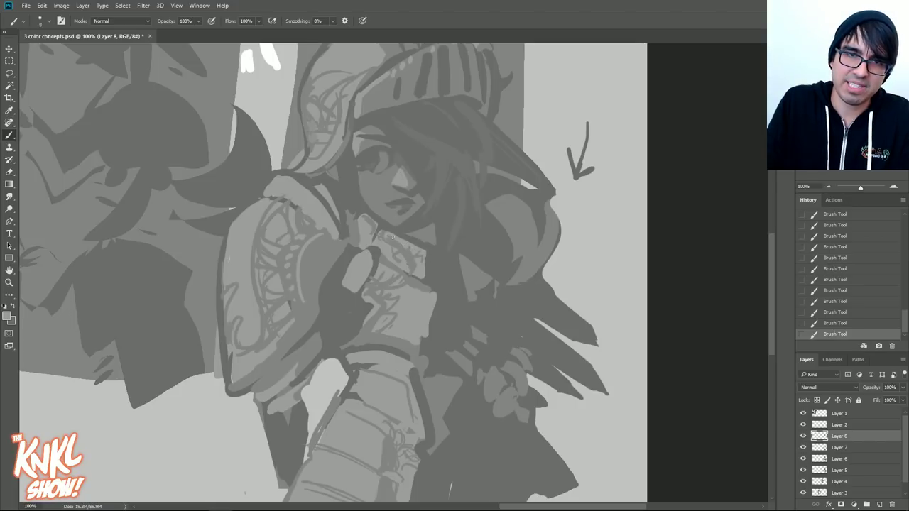
Define the collar's upper edge beneath the chin with sampled grays
left_click(431, 245, "alt")
left_click(434, 232, "alt")
left_click_drag(431, 243, 424, 238)
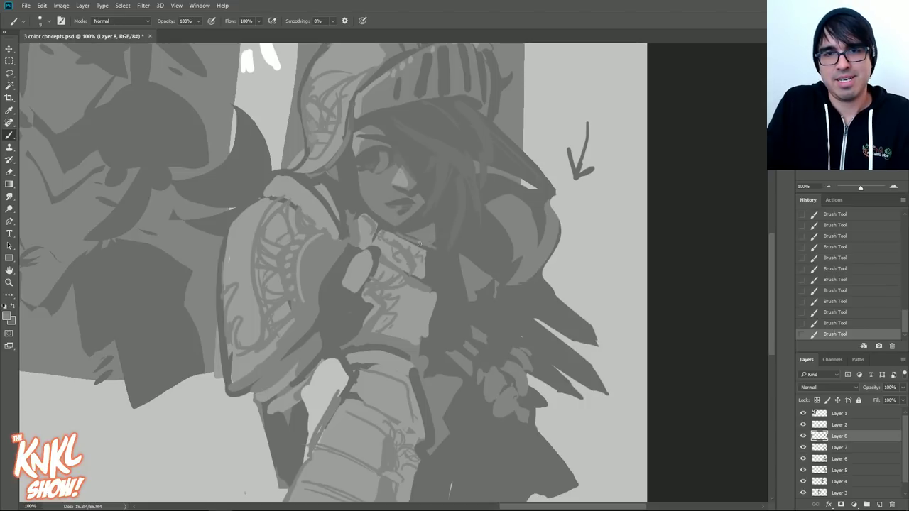
Extend the hair down beside the collar and torso in dark gray, reshaping the mid-gray patch beneath the hair
left_click(465, 212, "alt")
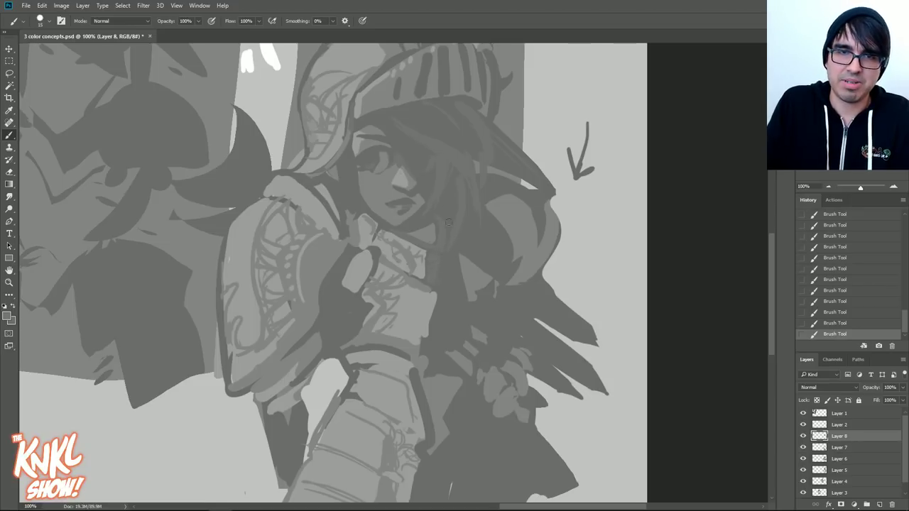
key("bracketright")
key("bracketright")
key("bracketright")
left_click_drag(461, 258, 443, 313)
left_click(481, 276, "alt")
key("bracketleft")
key("bracketleft")
key("bracketleft")
key("bracketleft")
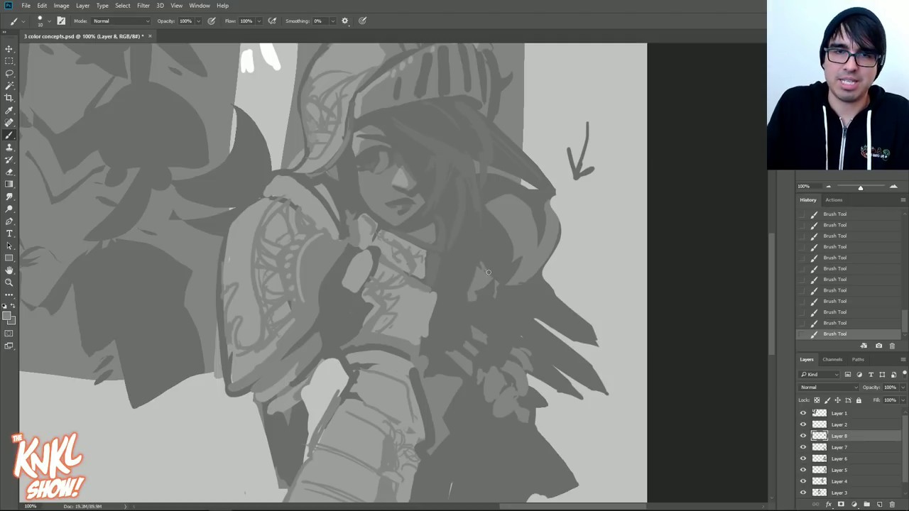
Shade the third figure's torso below the collar ornament in mid gray with a larger brush
key("bracketright")
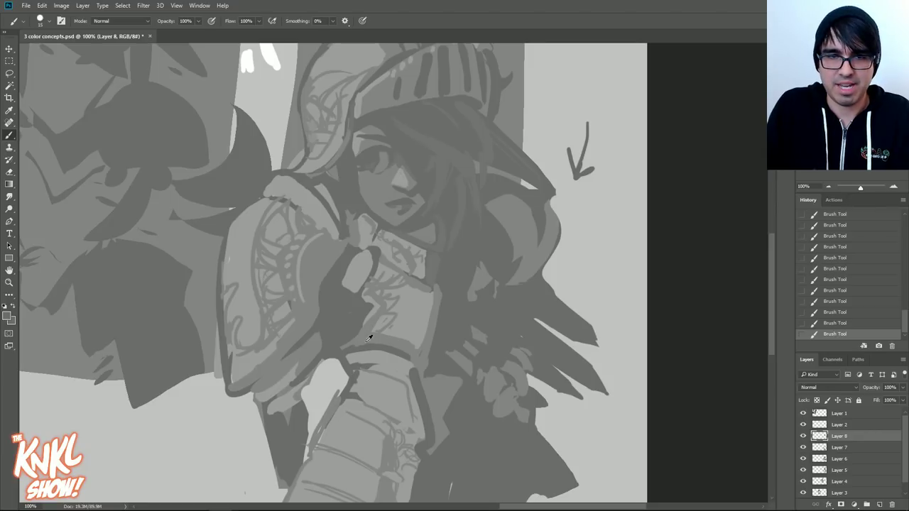
key("bracketright")
key("bracketright")
key("bracketright")
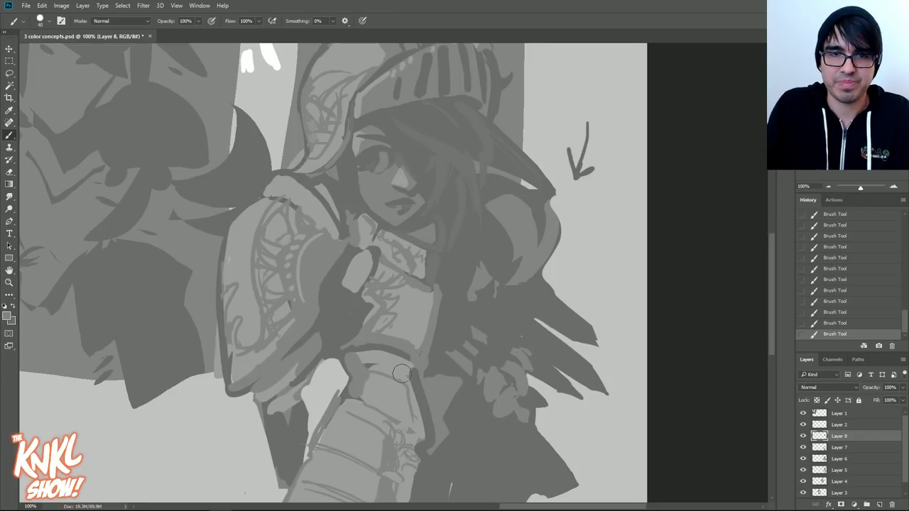
left_click_drag(433, 379, 430, 286)
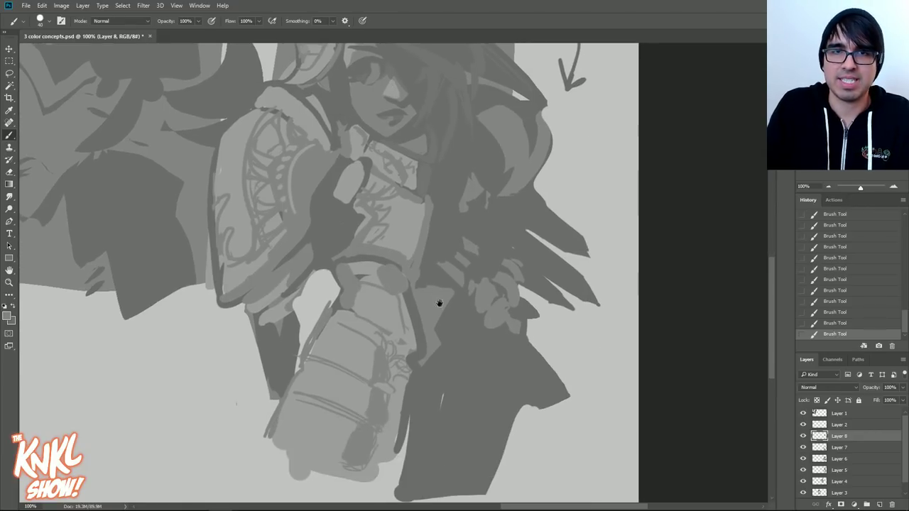
left_click_drag(416, 202, 487, 334)
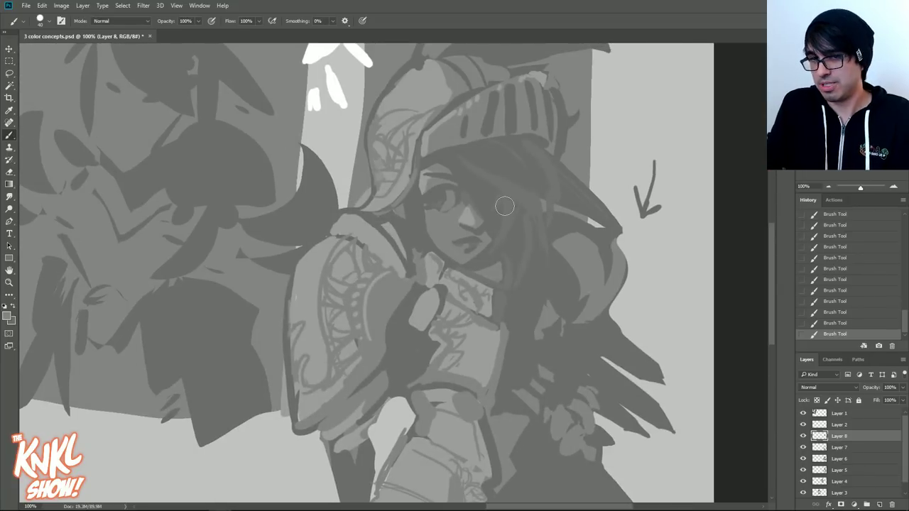
left_click_drag(539, 382, 536, 303)
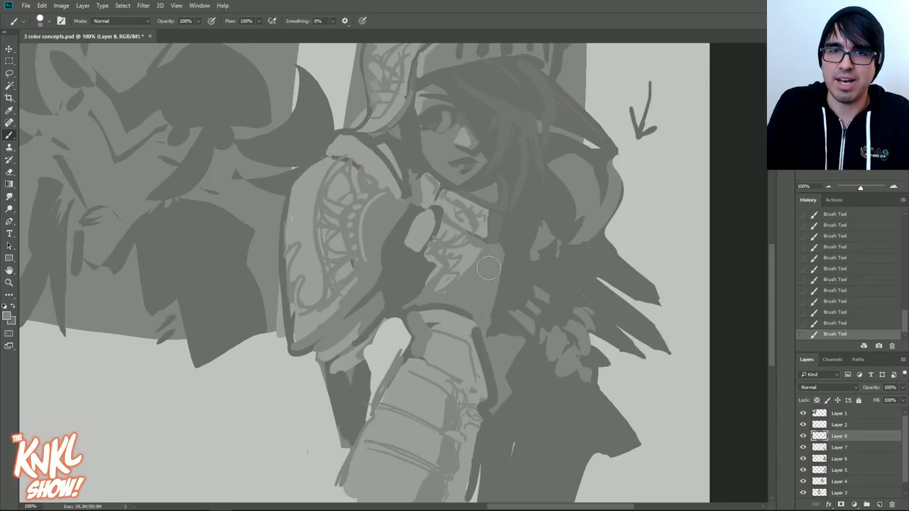
left_click_drag(471, 276, 480, 284)
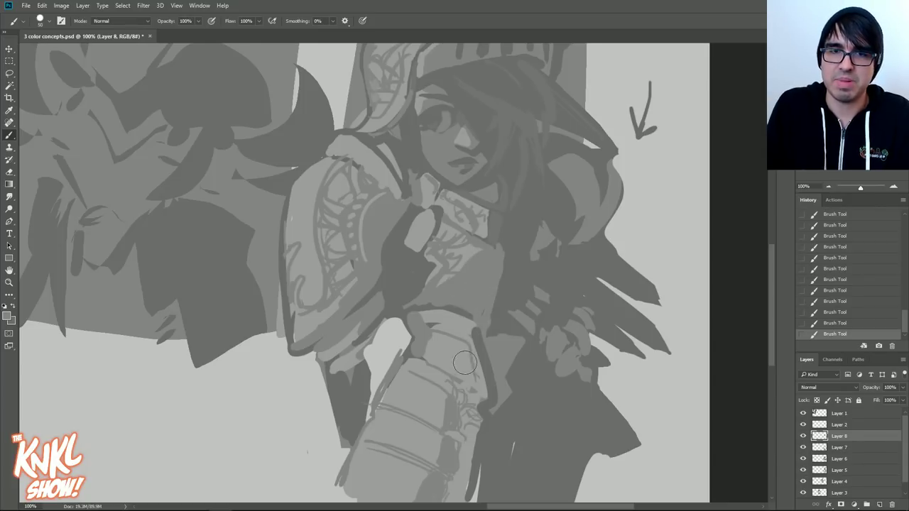
Block mid-gray shadows onto the hip plate and the sides of the thigh armor, leaving a light band down the middle
mouse_move(454, 327)
left_mouse_down()
mouse_move(462, 353)
mouse_move(478, 390)
mouse_move(452, 350)
left_mouse_up()
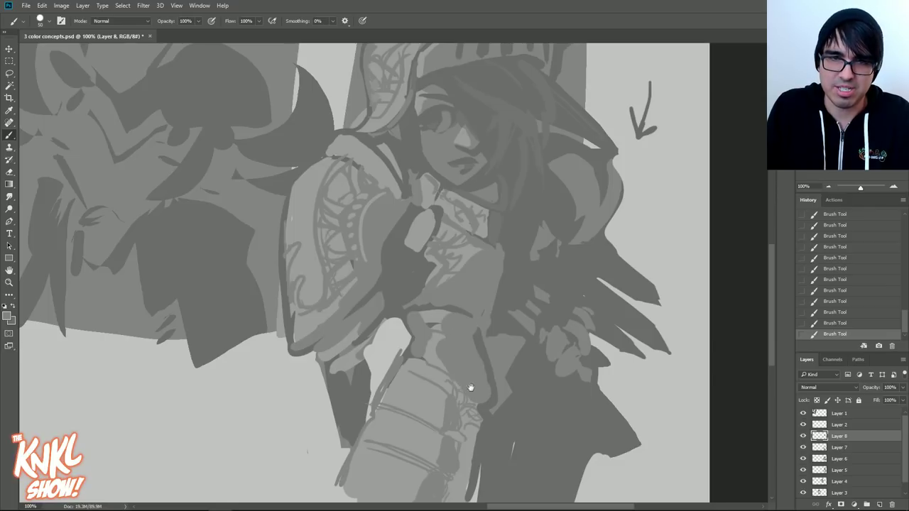
left_click_drag(470, 388, 468, 319)
key("[")
left_click_drag(460, 349, 452, 379)
key("bracketright")
mouse_move(397, 301)
left_mouse_down()
mouse_move(361, 374)
mouse_move(375, 355)
mouse_move(383, 360)
mouse_move(353, 413)
mouse_move(389, 370)
mouse_move(419, 401)
mouse_move(410, 434)
mouse_move(449, 304)
left_mouse_up()
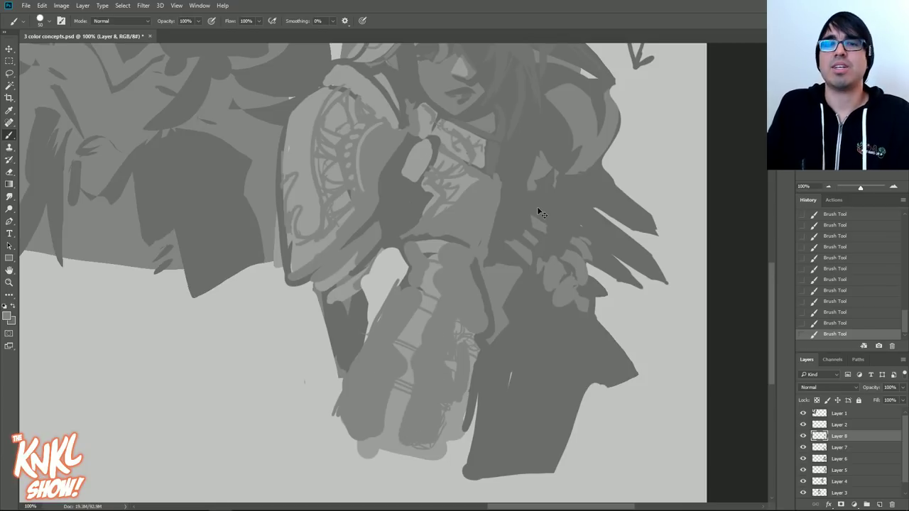
Undo the last shadow on the thigh armor and repaint it beside the light band
key("ctrl+z")
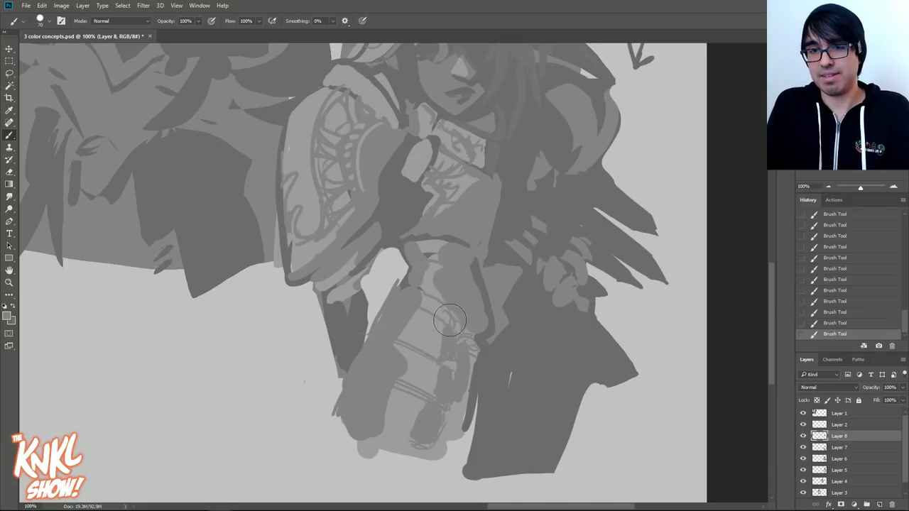
left_click_drag(428, 346, 412, 447)
key("bracketleft")
key("bracketleft")
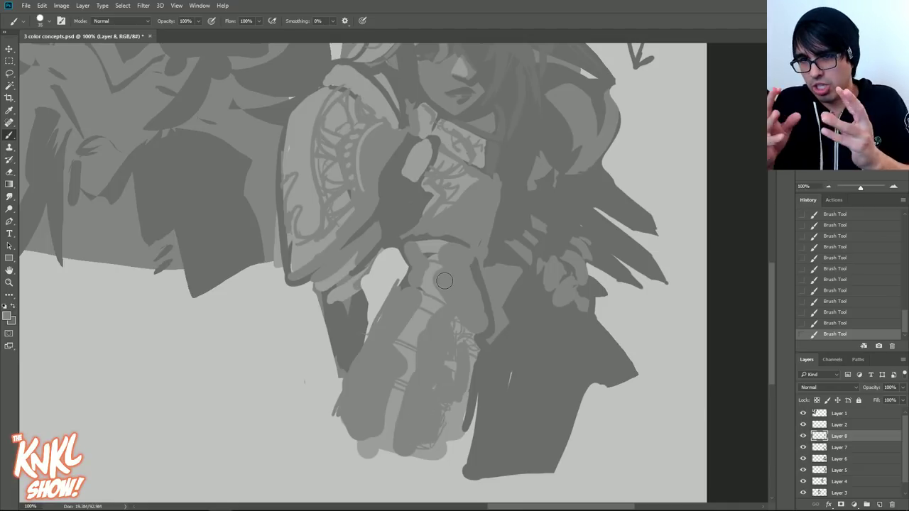
key("bracketleft")
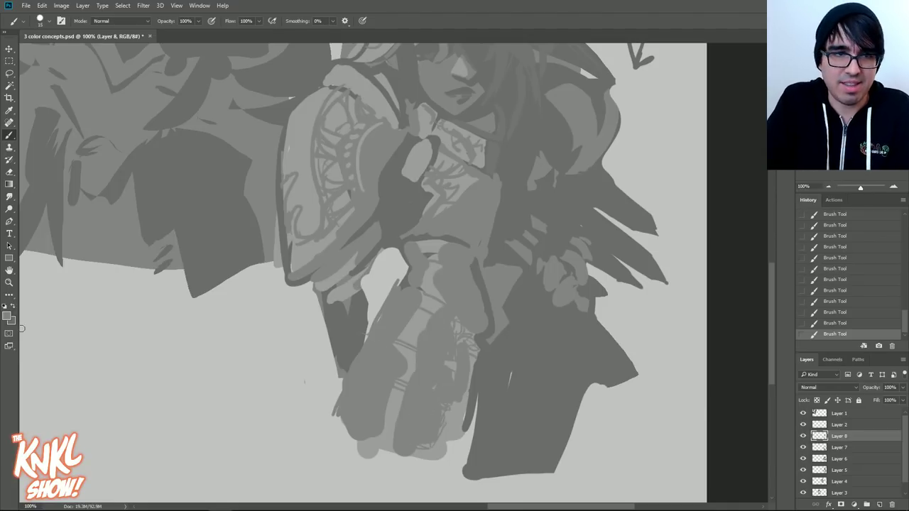
Mark both edges of the thigh armor's light band with red guide lines, and roll back these lines and the preceding shadow stroke
left_click(8, 315)
left_click(736, 203)
left_click(780, 196)
left_click(865, 188)
key("bracketleft")
key("bracketleft")
left_click_drag(453, 244, 411, 384)
left_click_drag(415, 254, 365, 440)
left_click_drag(411, 373, 395, 455)
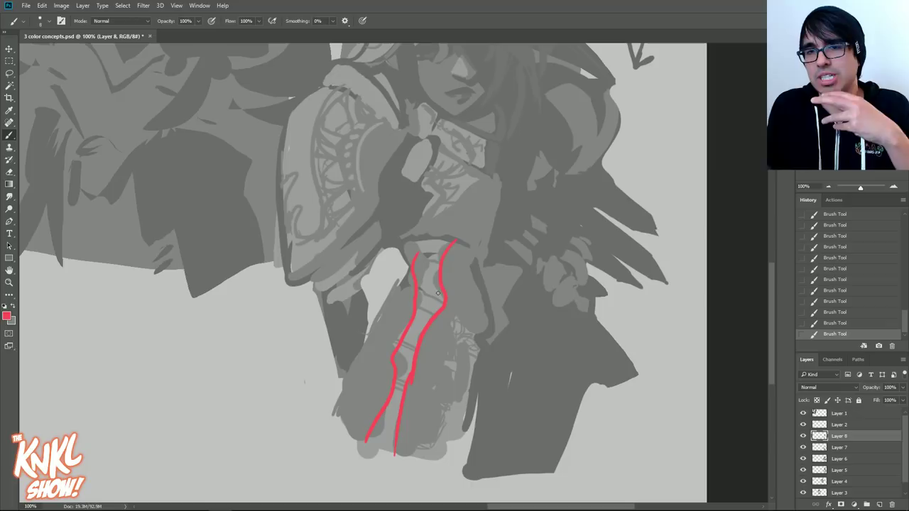
left_click(835, 292)
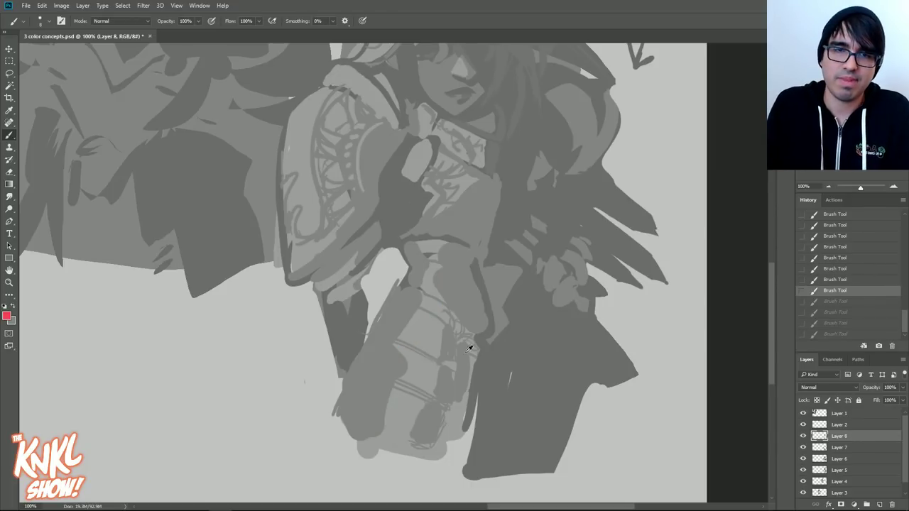
Darken the ornamented side strip of the thigh armor with short strokes in a sampled darker gray
left_click(468, 179, "alt")
left_click(476, 161, "alt")
left_click(484, 172, "alt")
key("]")
key("]")
key("]")
mouse_move(461, 362)
left_mouse_down()
mouse_move(455, 382)
mouse_move(458, 341)
left_mouse_up()
key("[")
left_click_drag(454, 385, 449, 409)
left_click_drag(448, 366, 447, 400)
left_click_drag(436, 424, 435, 437)
Outline the thigh armor's outer edge and lower rim in dark gray
key("]")
key("]")
mouse_move(397, 290)
left_mouse_down()
mouse_move(411, 288)
mouse_move(378, 327)
mouse_move(335, 421)
left_mouse_up()
key("[")
left_click_drag(374, 337, 366, 350)
left_click_drag(467, 413, 412, 448)
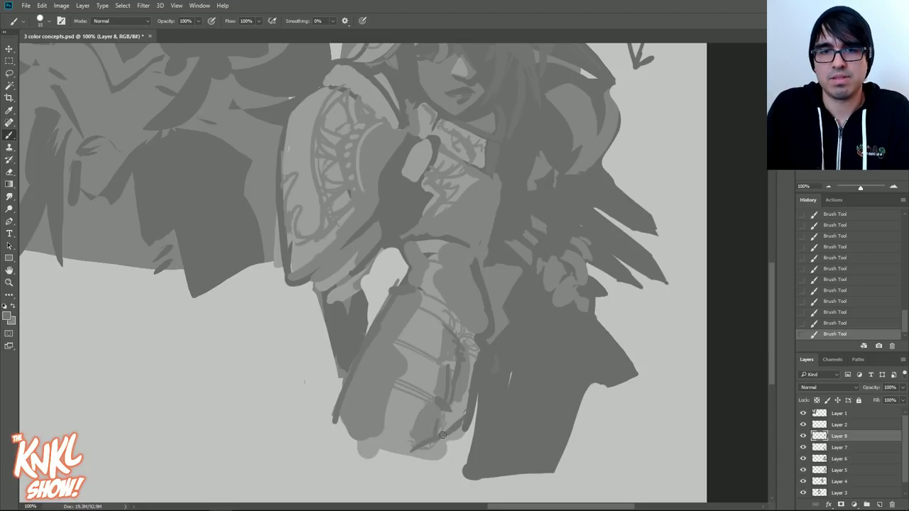
Reshape the waist's upper rim and the area beside the hip plate with sampled dark gray
left_click(493, 285, "alt")
left_click(488, 291, "alt")
mouse_move(500, 289)
left_mouse_down()
mouse_move(488, 307)
mouse_move(496, 270)
mouse_move(496, 284)
left_mouse_up()
key("bracketleft")
left_click_drag(486, 252, 433, 231)
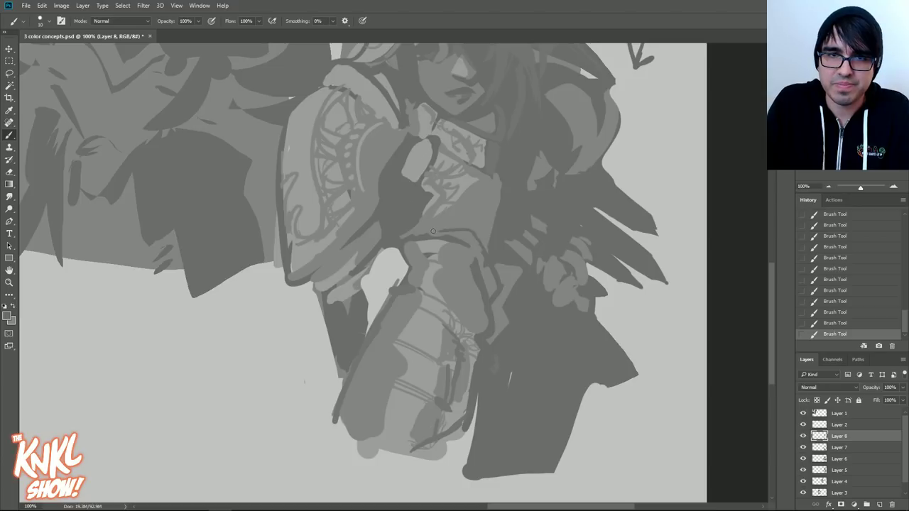
Draw thin dark contour lines along the hip plate's side and inner edge
left_click(495, 281, "alt")
left_click_drag(482, 248, 492, 289)
left_click(487, 286, "alt")
key("bracketleft")
left_click_drag(480, 321, 453, 248)
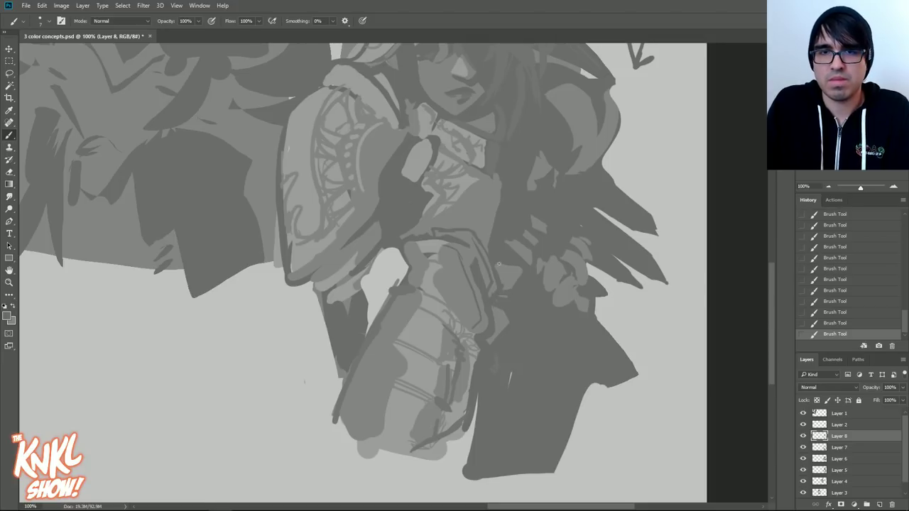
Define the mid-gray shapes beside the hip plate with thin strokes in sampled grays
left_click(485, 237, "alt")
mouse_move(501, 243)
left_mouse_down()
mouse_move(489, 250)
mouse_move(504, 245)
left_mouse_up()
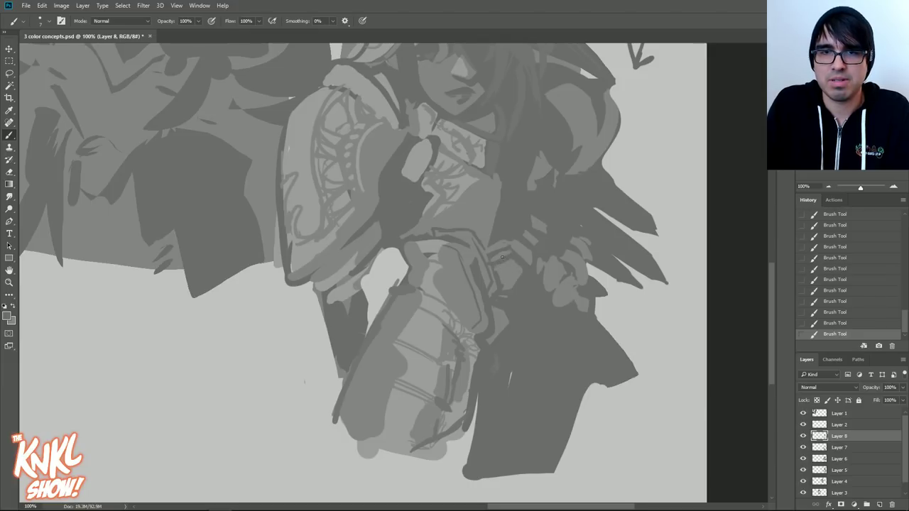
left_click(510, 265, "alt")
key("bracketleft")
key("bracketleft")
left_click(498, 283, "alt")
left_click_drag(499, 275, 521, 267)
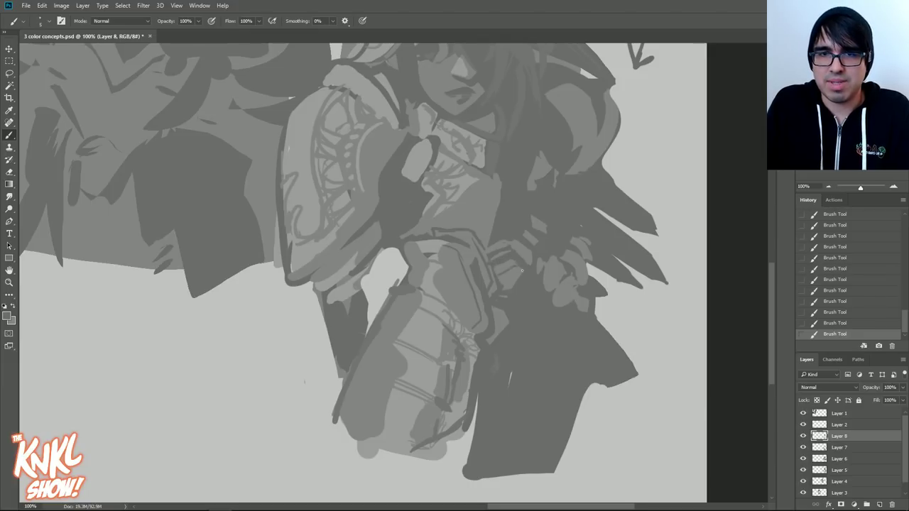
left_click(512, 260, "alt")
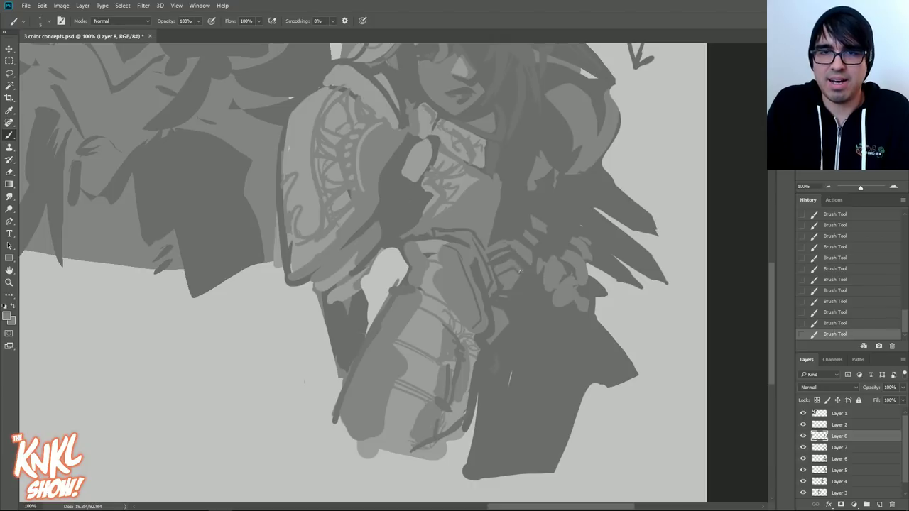
left_click(501, 286, "alt")
left_click_drag(491, 261, 503, 288)
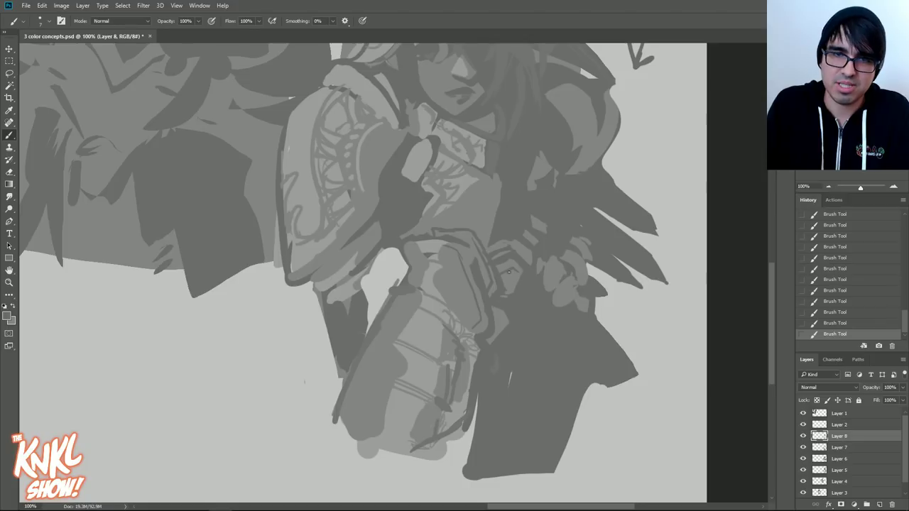
Darken the area below the hip details and clean up the hip plate's side edge with sampled gray
key("]")
key("]")
left_click_drag(494, 304, 492, 338)
key("]")
left_click(479, 326, "alt")
key("[")
key("[")
key("[")
left_click_drag(488, 318, 472, 265)
Rework the sleeve's ragged hem above the thigh armor with dark gray edge strokes
key("]")
key("]")
left_click_drag(371, 346, 403, 300)
key("bracketleft")
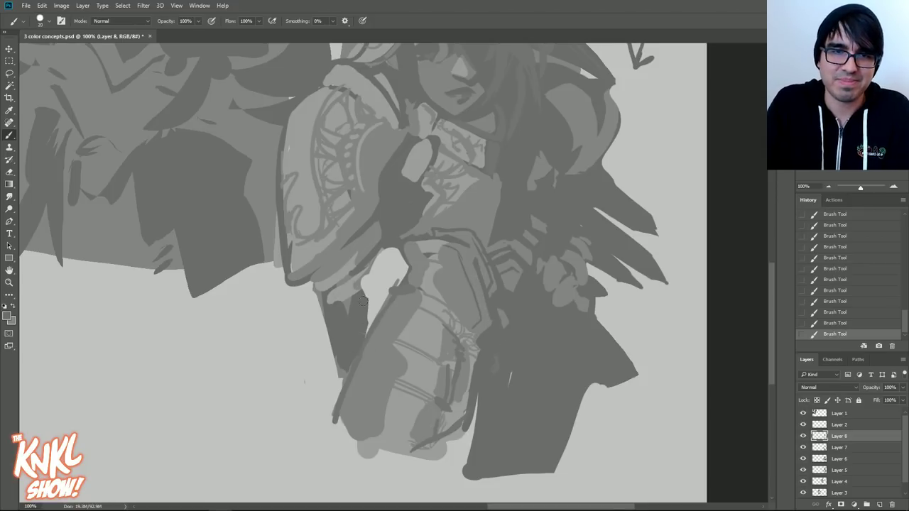
mouse_move(380, 262)
left_mouse_down()
mouse_move(347, 304)
mouse_move(352, 294)
left_mouse_up()
mouse_move(380, 251)
left_mouse_down()
mouse_move(348, 299)
mouse_move(317, 291)
left_mouse_up()
key("bracketright")
key("bracketleft")
key("bracketleft")
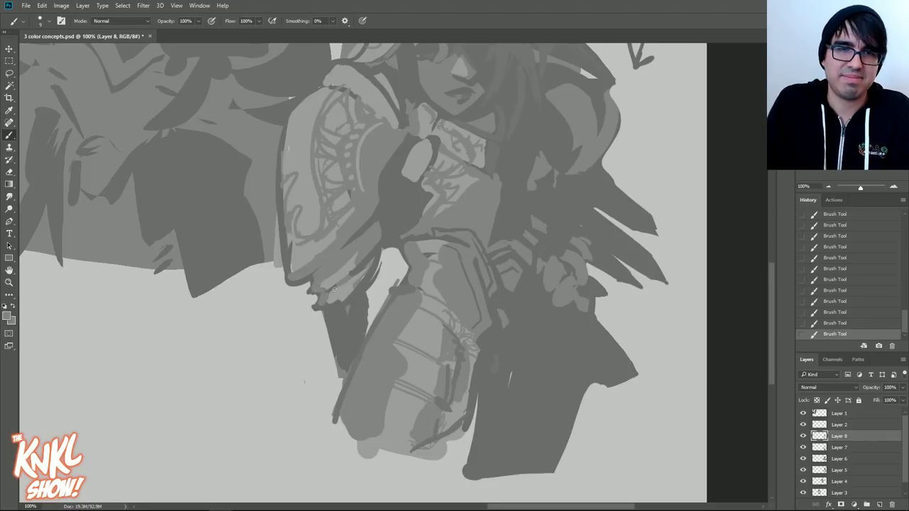
Add subtle gray shading to the dark area below the shoulder armor, and sample grays along the torso's hair-side edge
left_click(382, 216, "alt")
left_click_drag(407, 227, 345, 288)
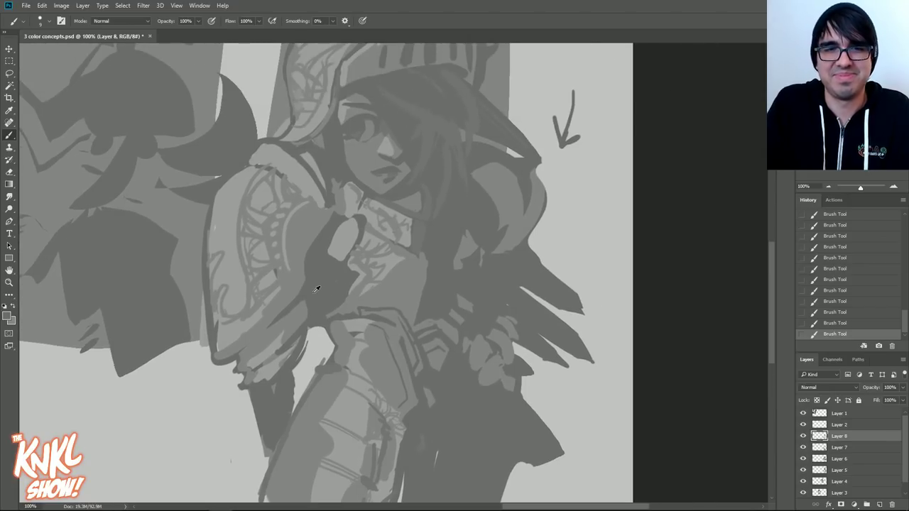
key("bracketleft")
key("bracketleft")
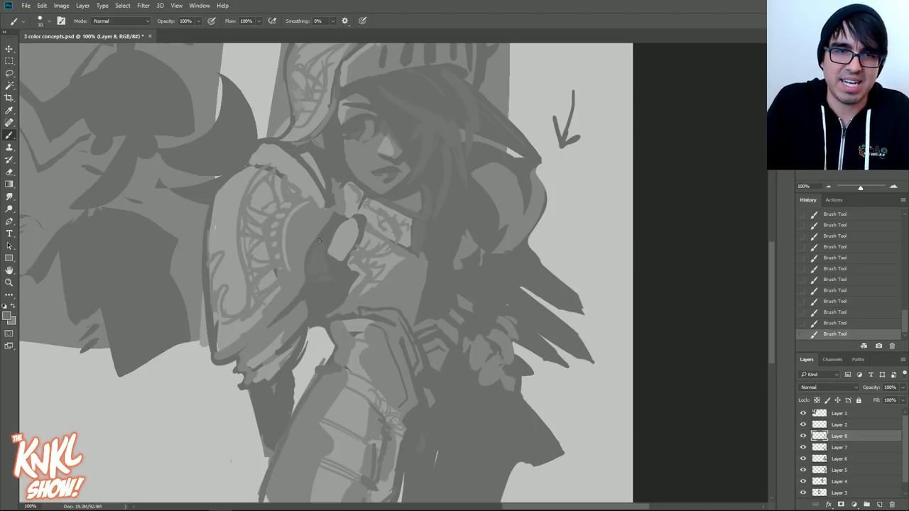
key("bracketright")
key("bracketleft")
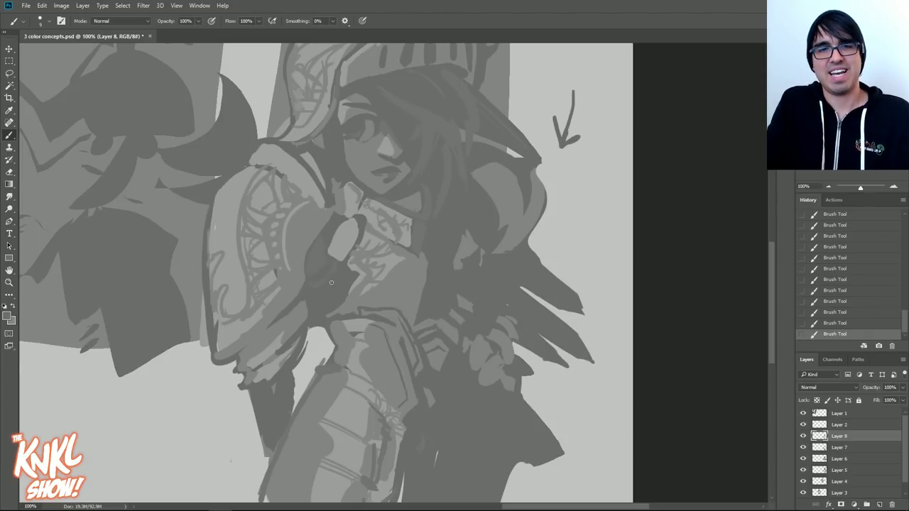
left_click(423, 263, "alt")
left_click(425, 252, "alt")
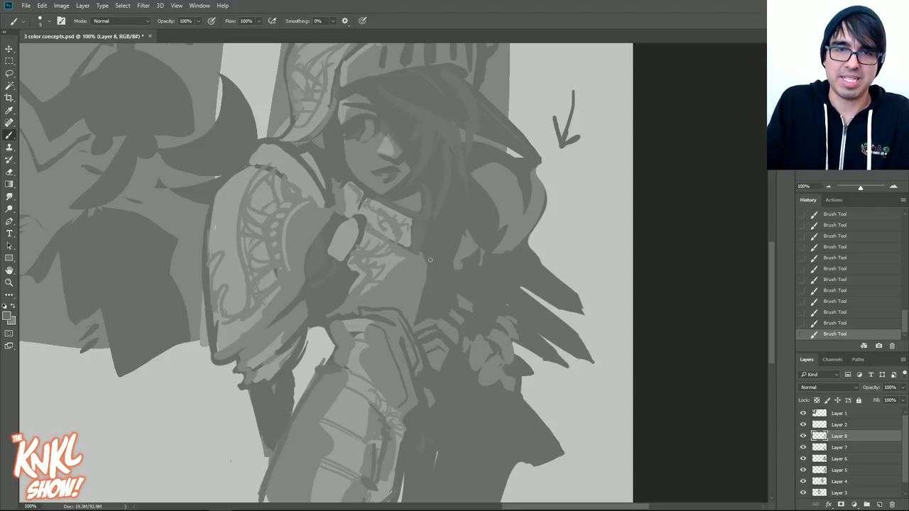
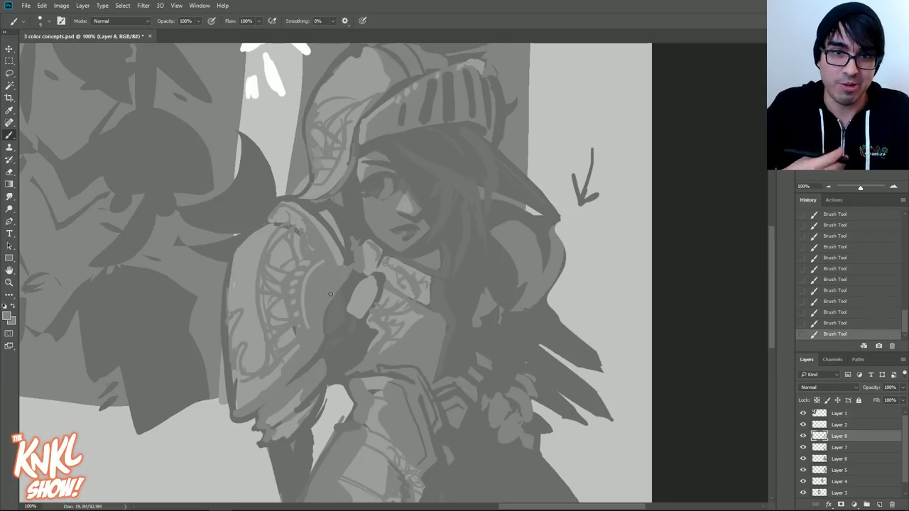
Soften the shoulder armor's inner edge beside the collar with mid gray
key("]")
key("]")
key("]")
key("]")
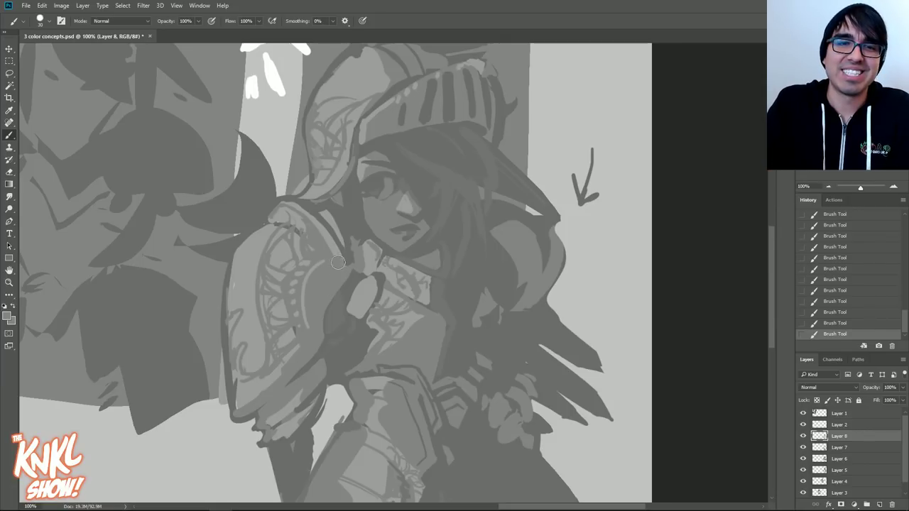
key("bracketleft")
key("bracketright")
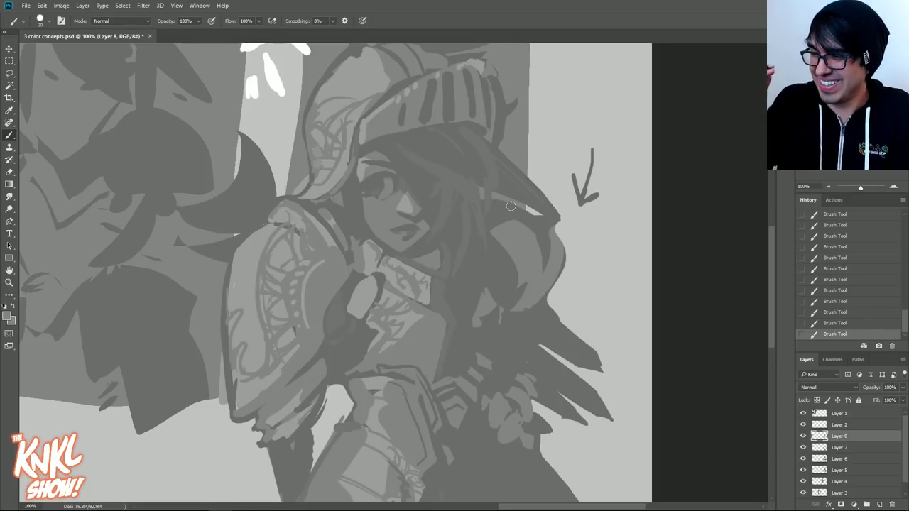
Draw dark ornament lines on the far shoulder piece behind the hair, undoing an unwanted stroke
key("bracketleft")
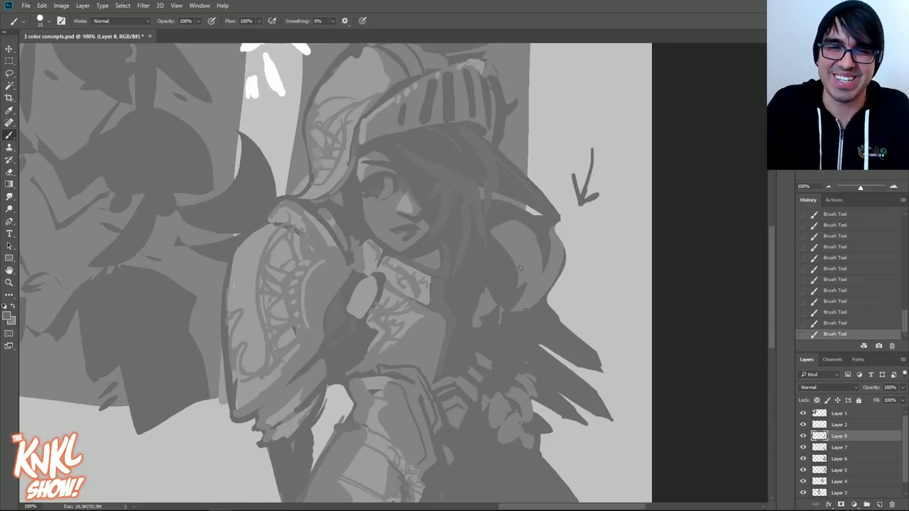
mouse_move(502, 245)
left_mouse_down()
mouse_move(522, 260)
mouse_move(535, 259)
mouse_move(532, 249)
mouse_move(528, 280)
left_mouse_up()
key("ctrl+z")
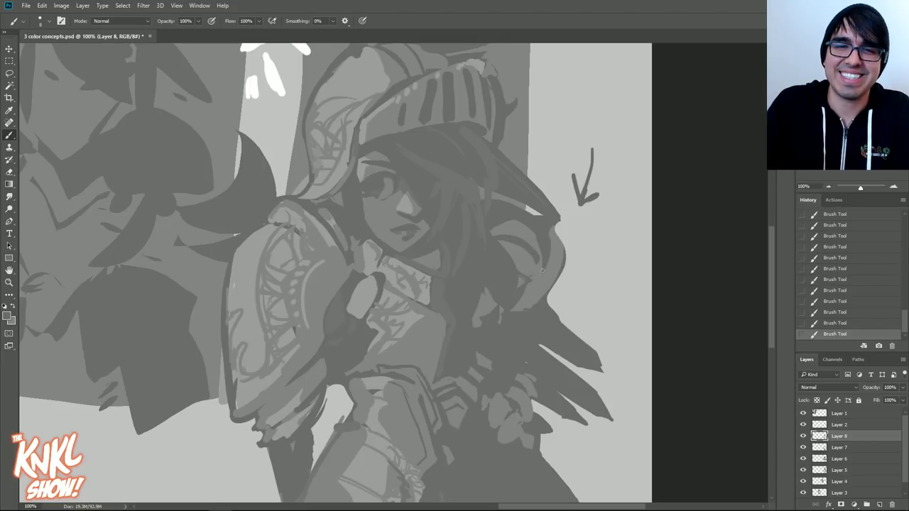
left_click_drag(522, 250, 513, 261)
left_click_drag(518, 246, 512, 255)
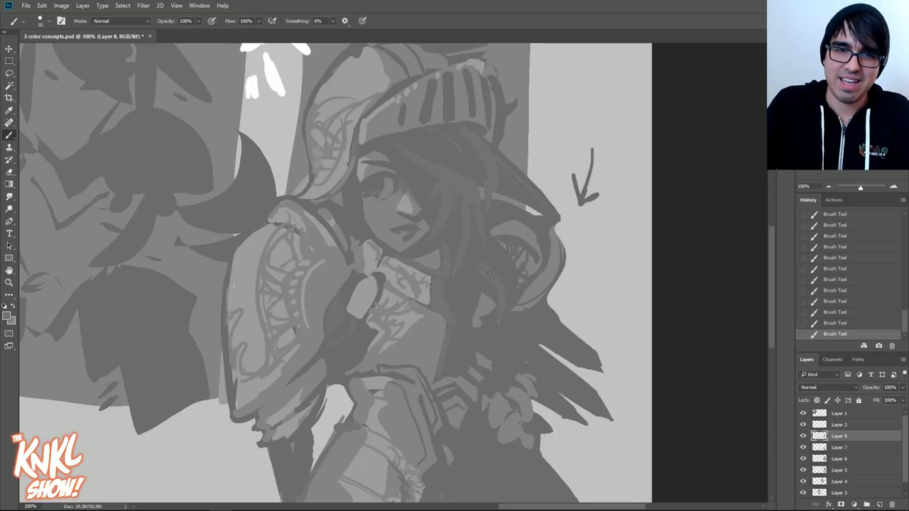
Paint over the mid-gray patch beneath the long hair strands with dark gray
key("bracketright")
key("bracketright")
key("bracketright")
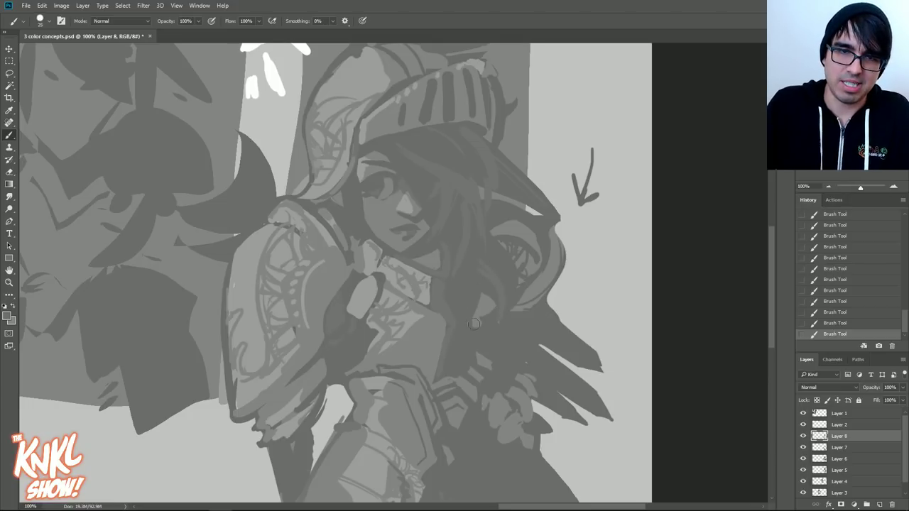
key("bracketleft")
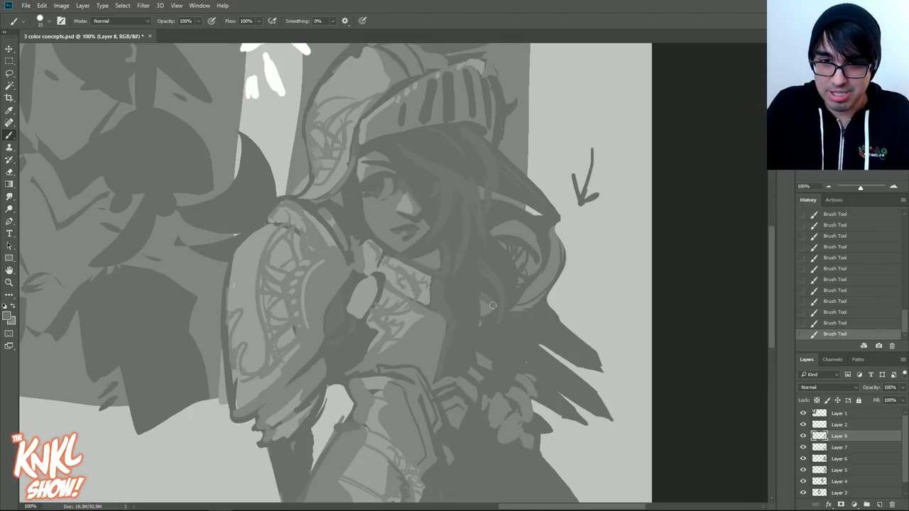
mouse_move(503, 350)
left_mouse_down()
mouse_move(533, 342)
mouse_move(530, 333)
left_mouse_up()
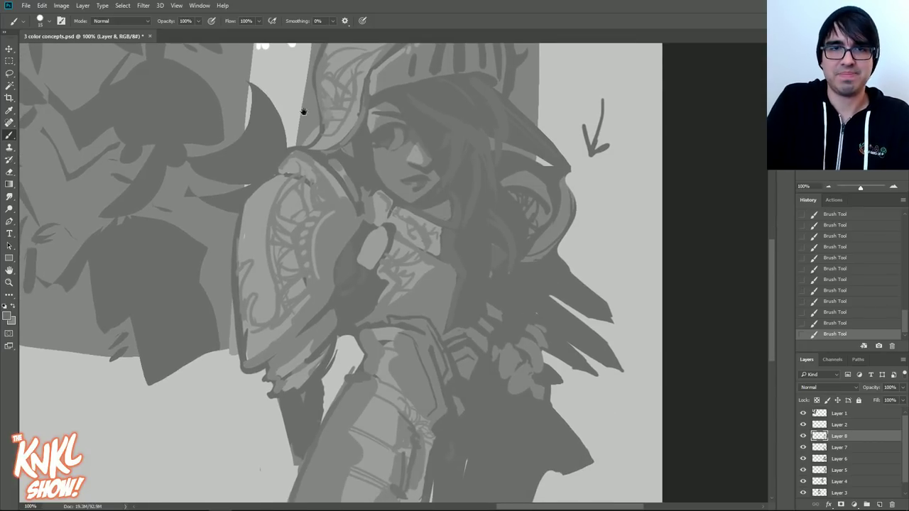
Add small light-gray ornament marks to the side of the helmet's visor with a finer brush
left_click_drag(303, 112, 301, 231)
left_click(382, 138, "alt")
mouse_move(368, 123)
left_mouse_down()
mouse_move(389, 140)
mouse_move(424, 149)
left_mouse_up()
key("bracketleft")
key("bracketleft")
key("bracketleft")
left_click_drag(374, 186, 402, 166)
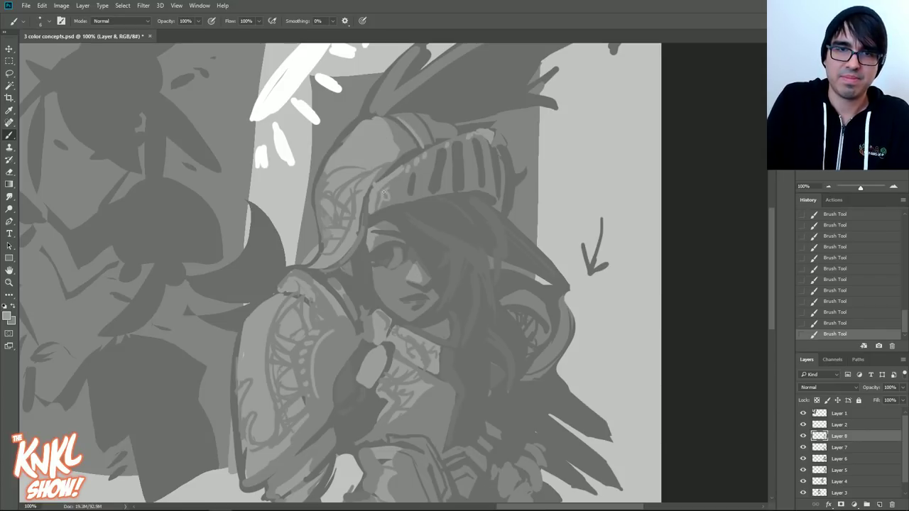
Zoom out to 66.67% and save the document
left_click(828, 186)
left_click_drag(870, 131, 857, 135)
left_click_drag(637, 314, 561, 329)
key("ctrl+s")
Flip the canvas horizontally to check the figures mirrored, and flip it back
key("ctrl+shift+h")
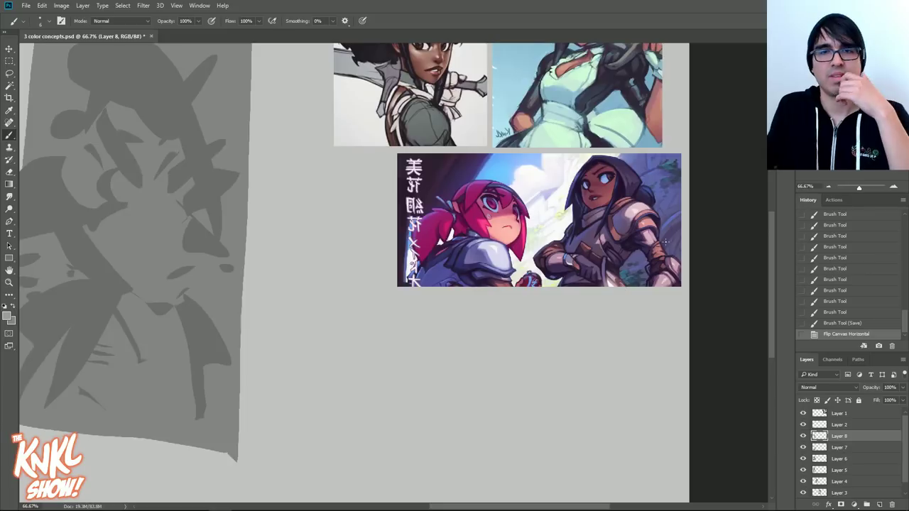
left_click_drag(213, 320, 727, 320)
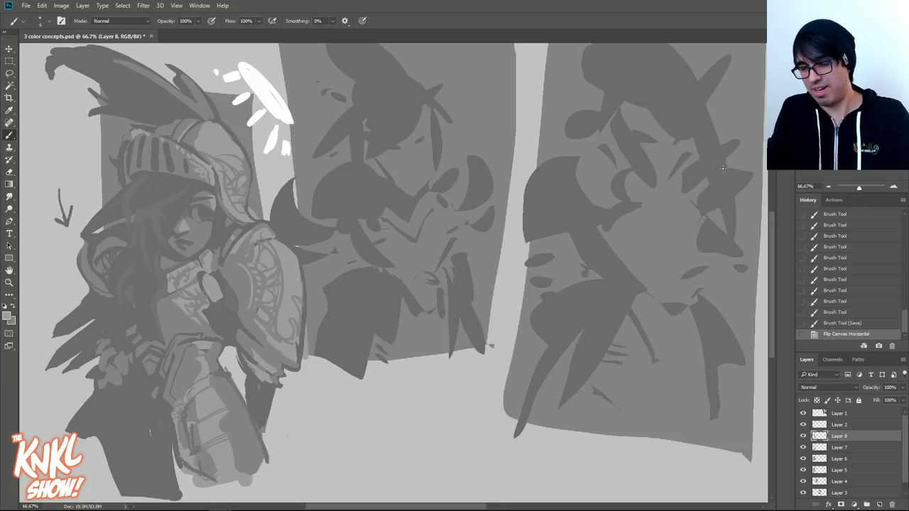
left_click_drag(331, 395, 371, 345)
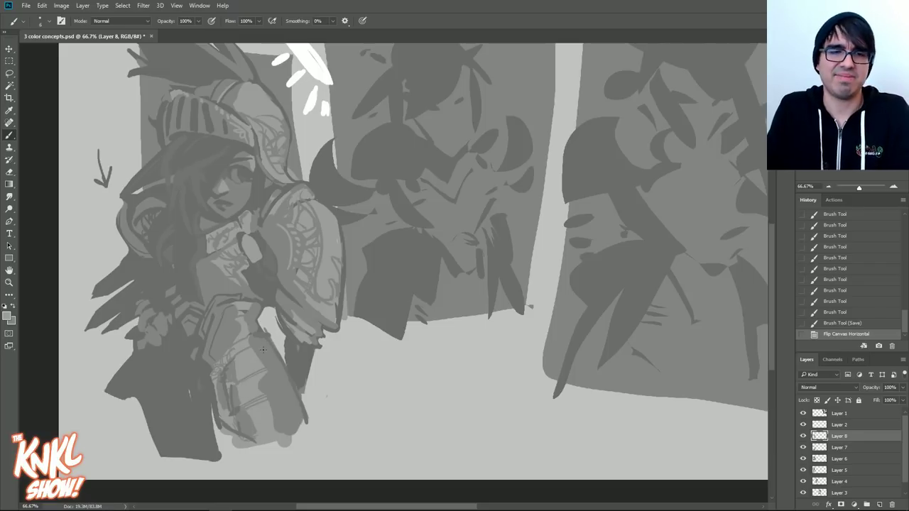
key("ctrl+shift+h")
left_click_drag(674, 320, 204, 349)
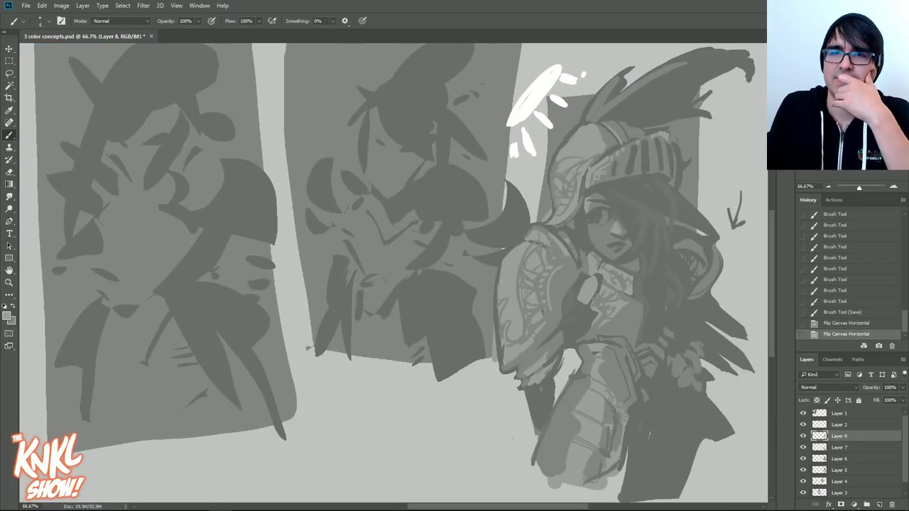